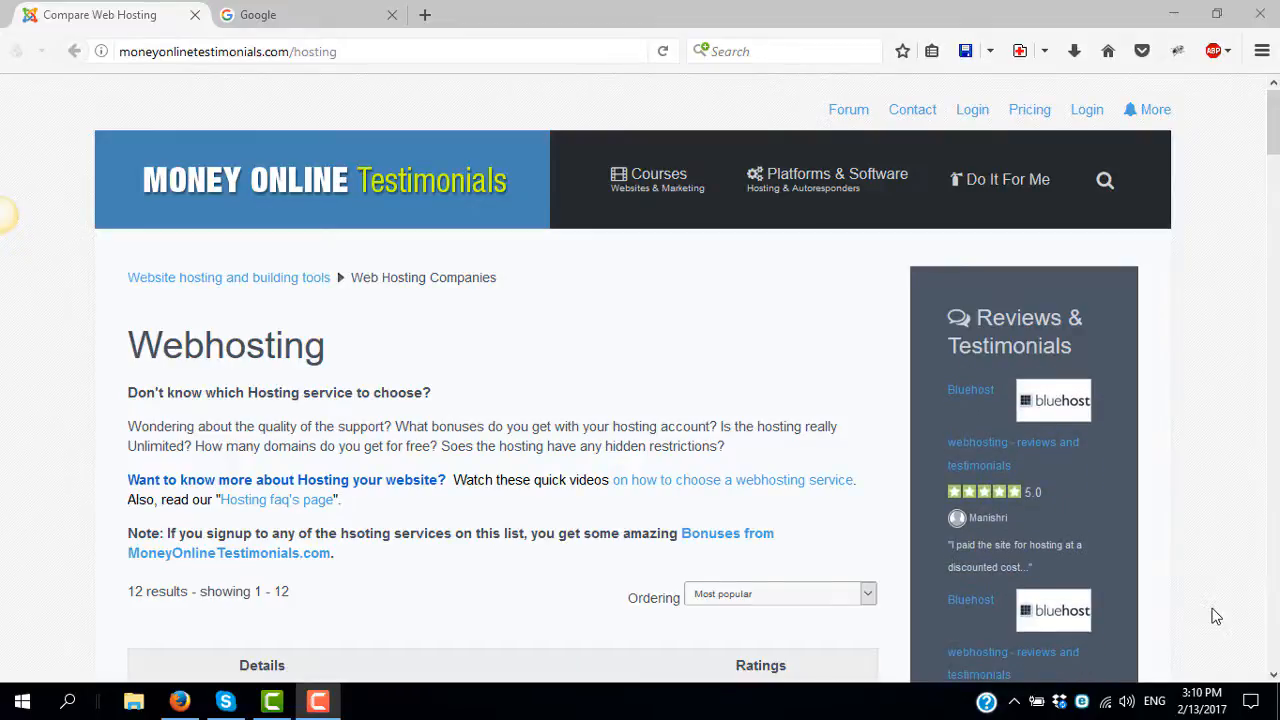
# - Browse the hosting comparison list and open Bluehost's Try Now! offer in a new tab
pyautogui.click(1216, 617)
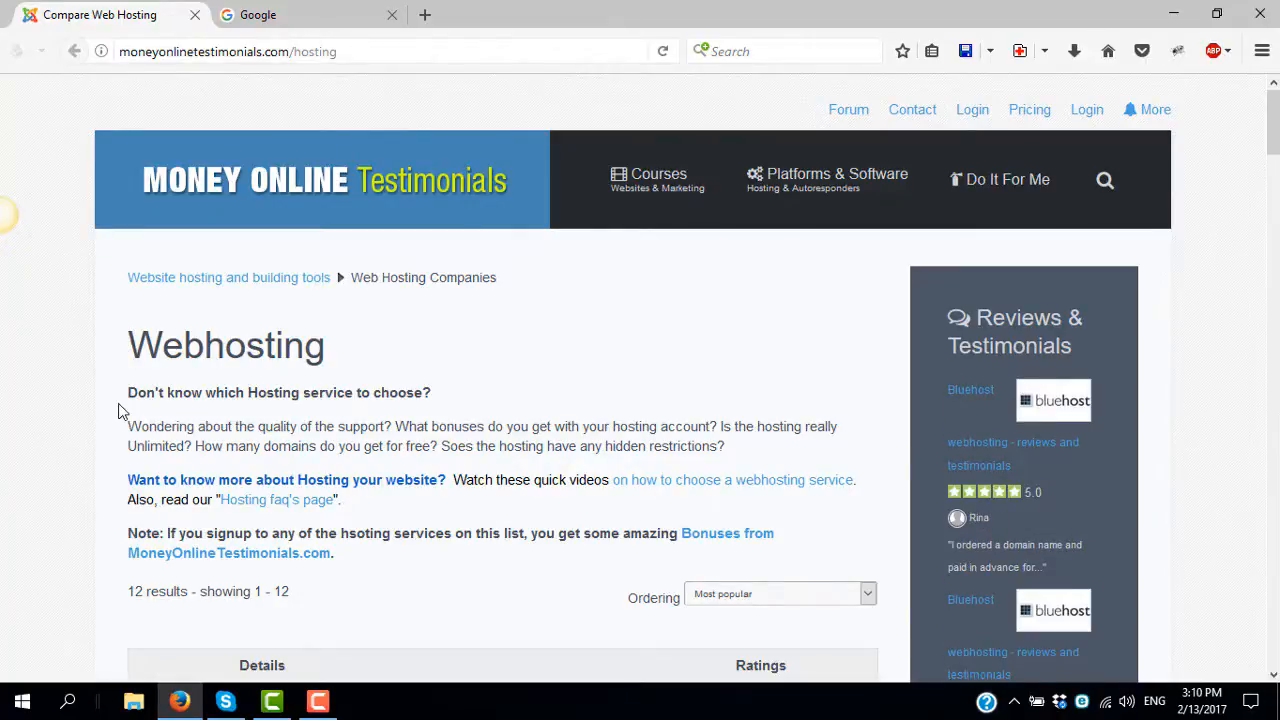
pyautogui.scroll(-3, 118, 410)
pyautogui.scroll(-3, 118, 410)
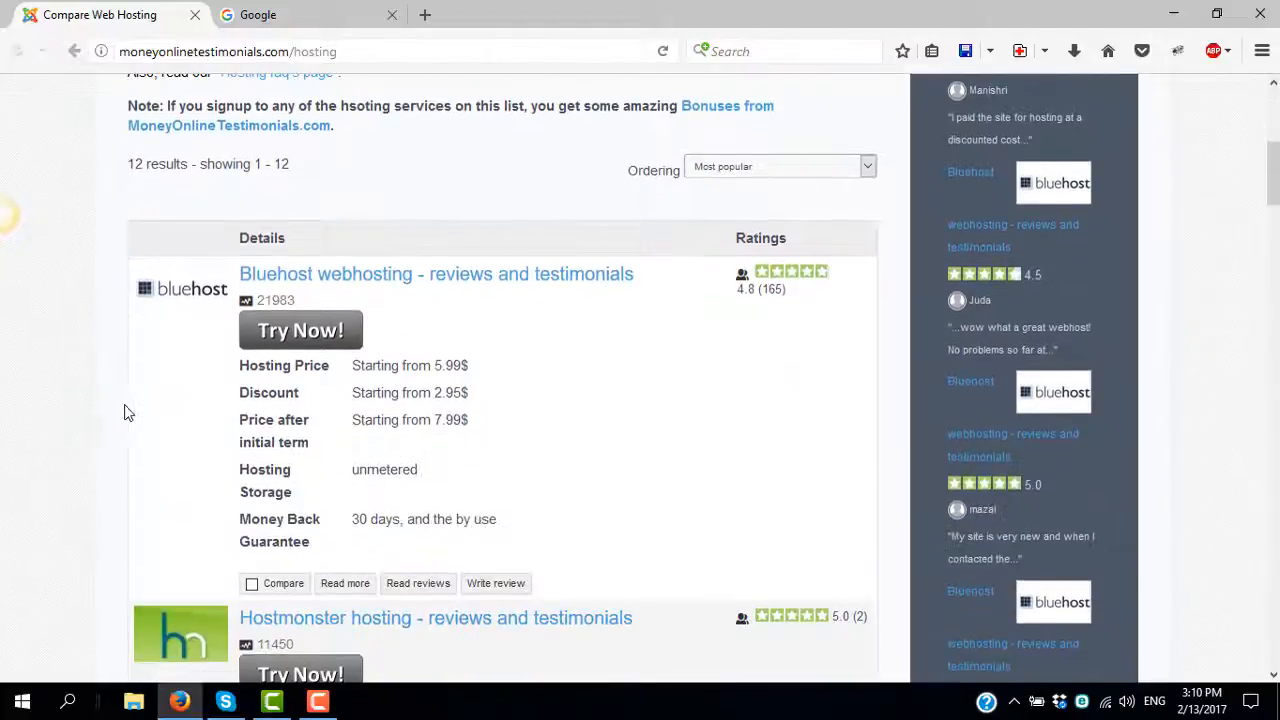
pyautogui.scroll(4, 135, 415)
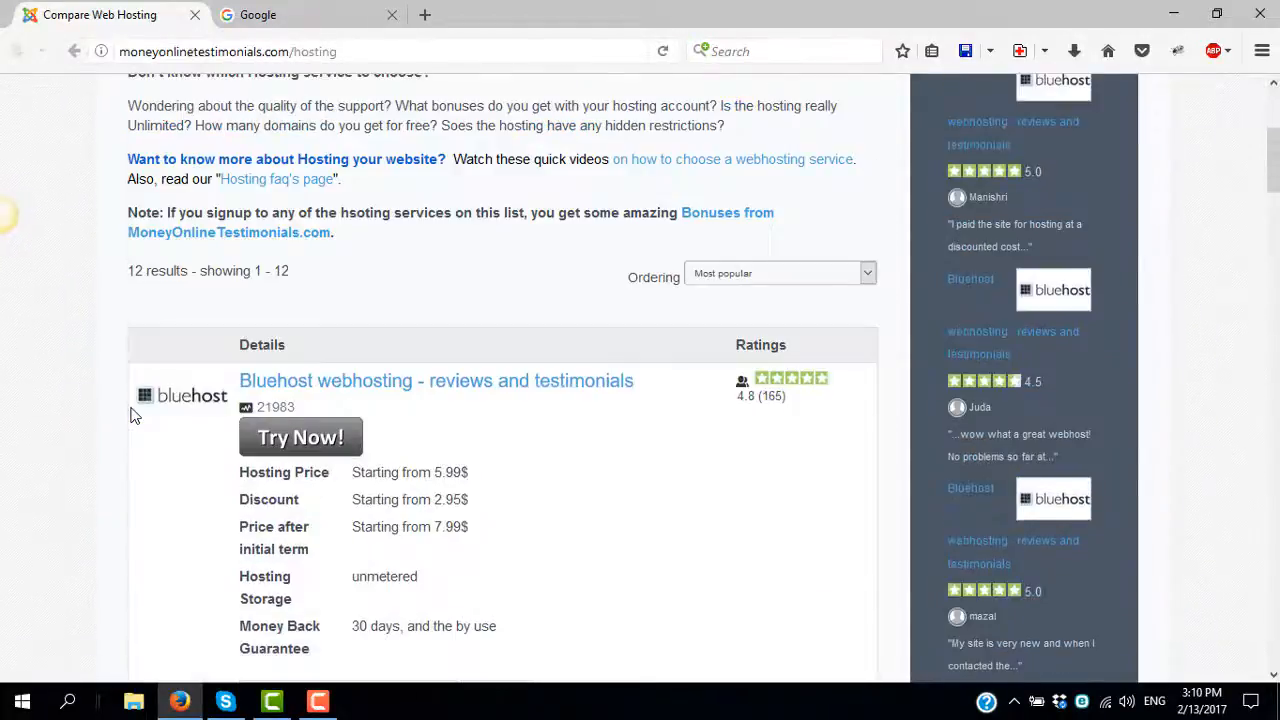
pyautogui.scroll(-2, 135, 415)
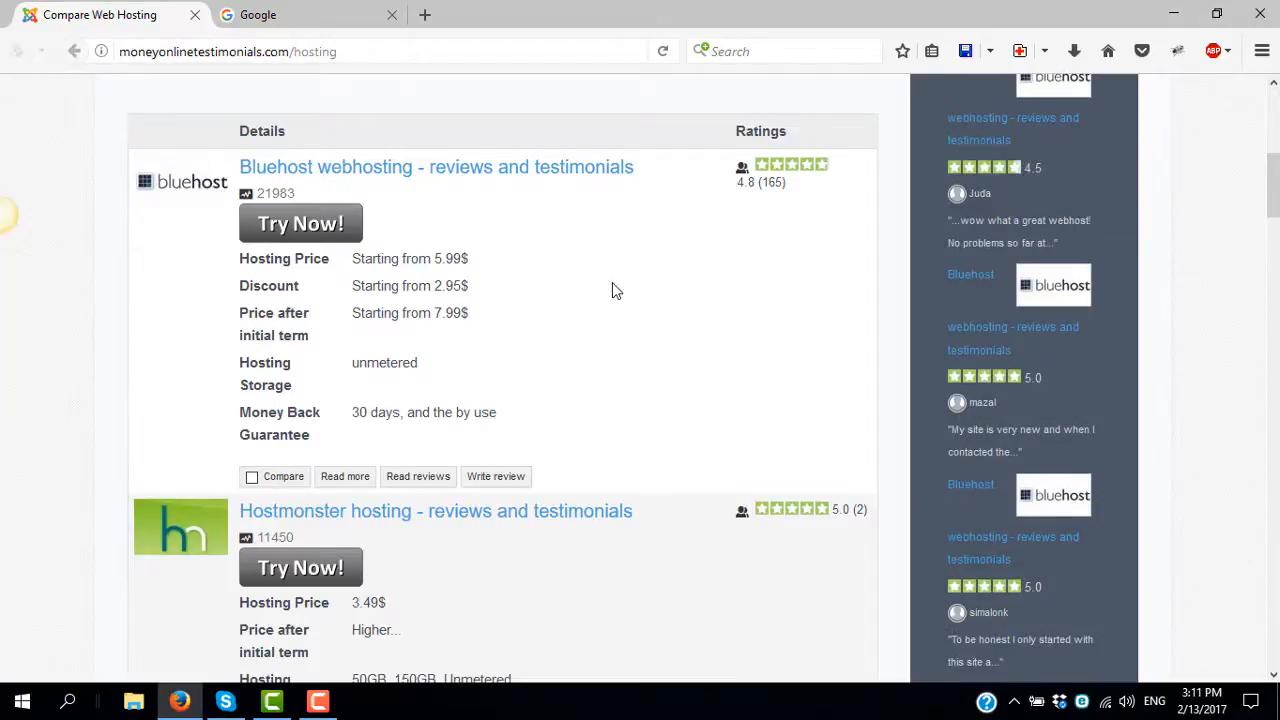
pyautogui.scroll(2, 615, 305)
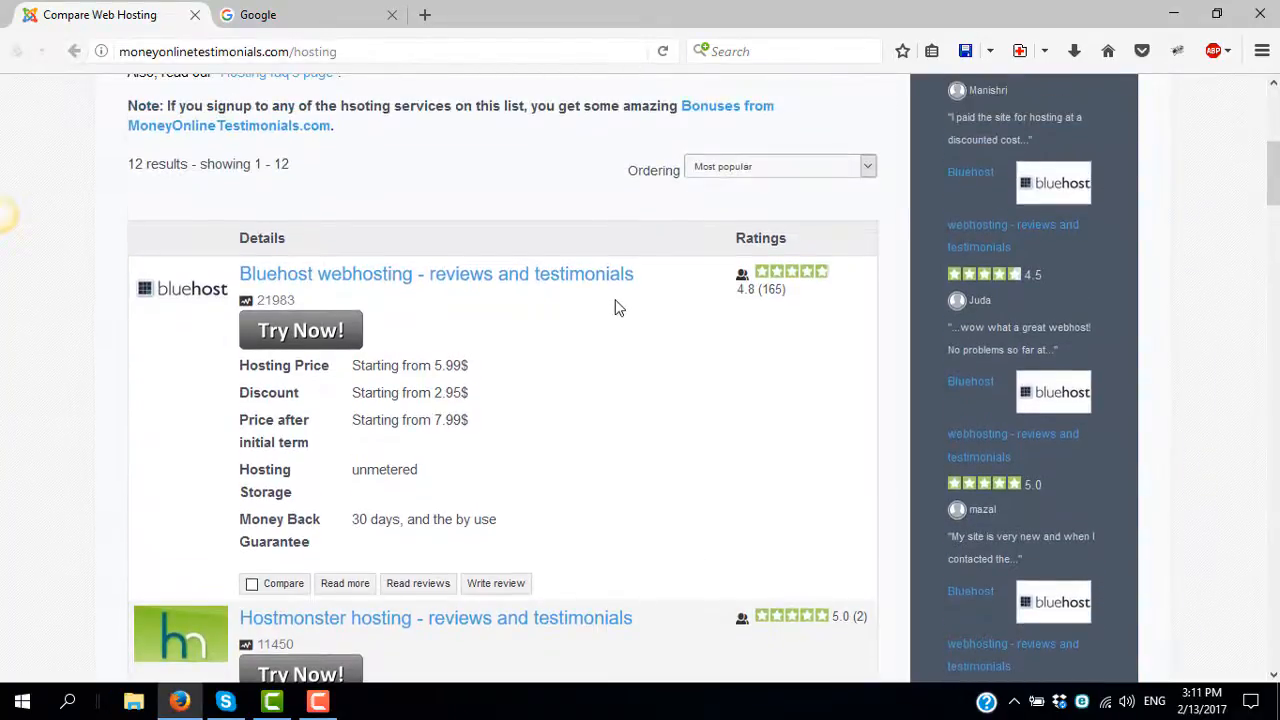
pyautogui.scroll(6, 560, 240)
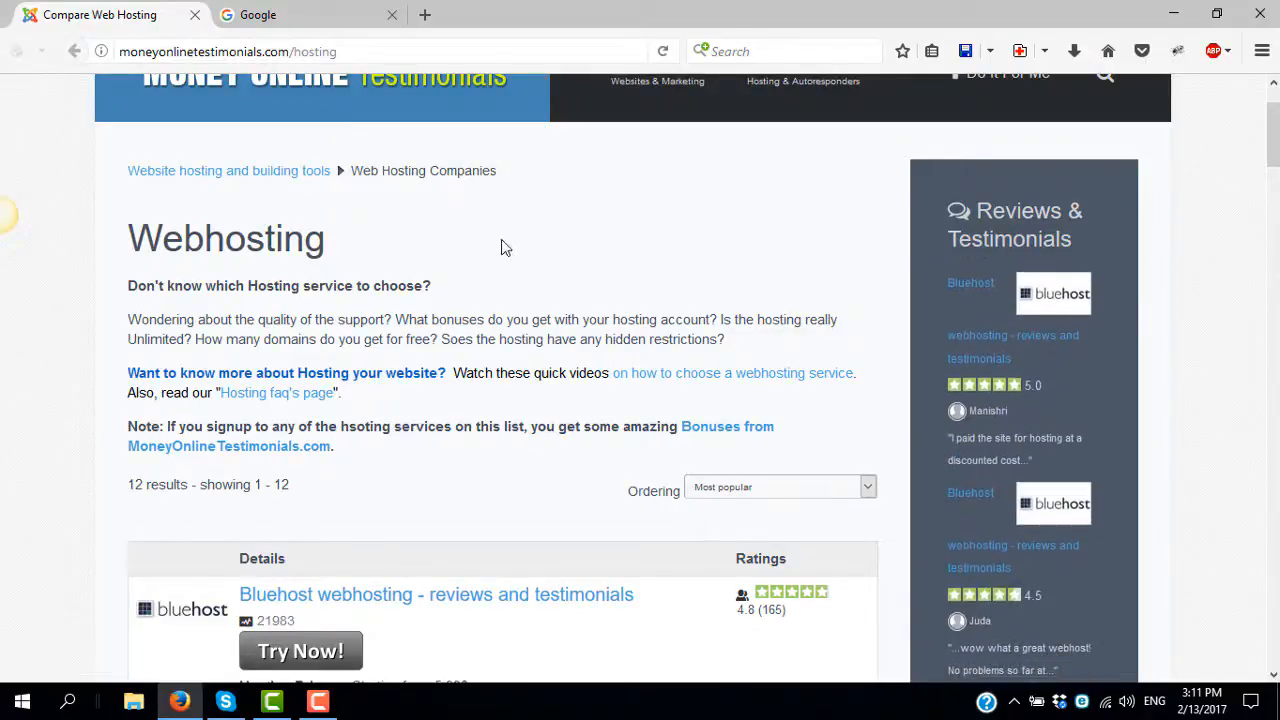
pyautogui.scroll(-3, 488, 316)
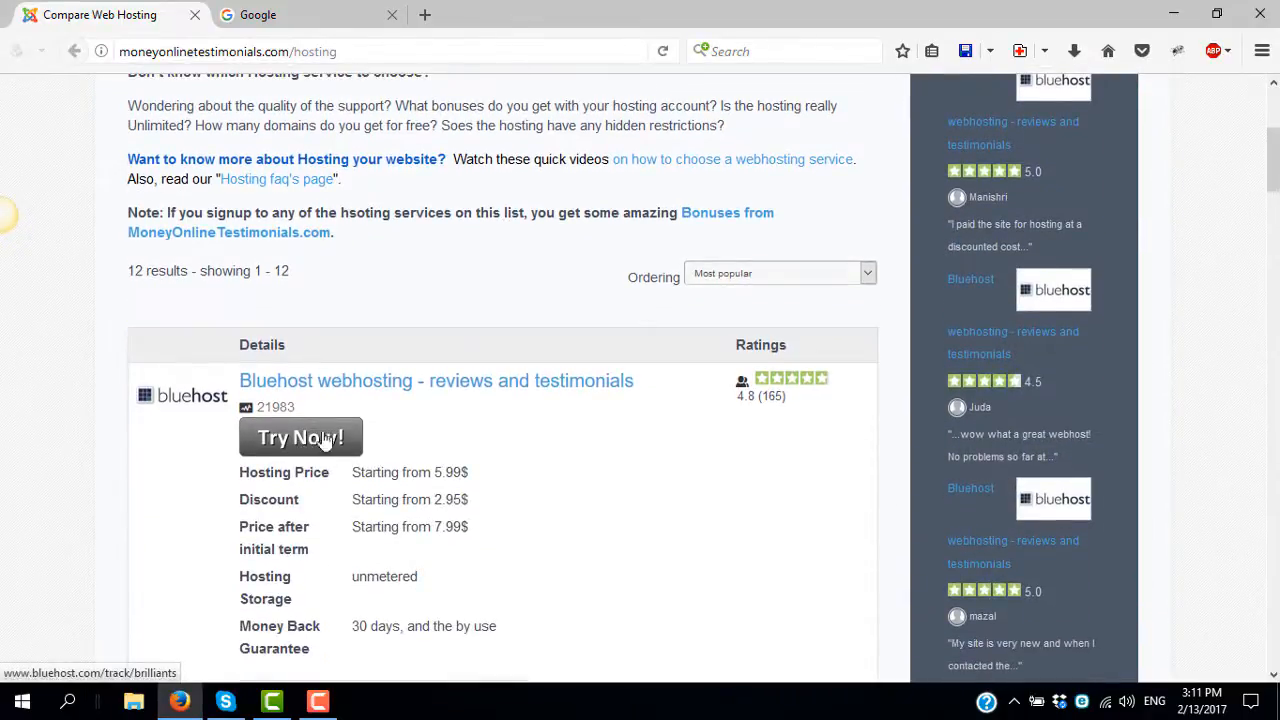
pyautogui.scroll(-1, 388, 468)
pyautogui.scroll(-3, 388, 468)
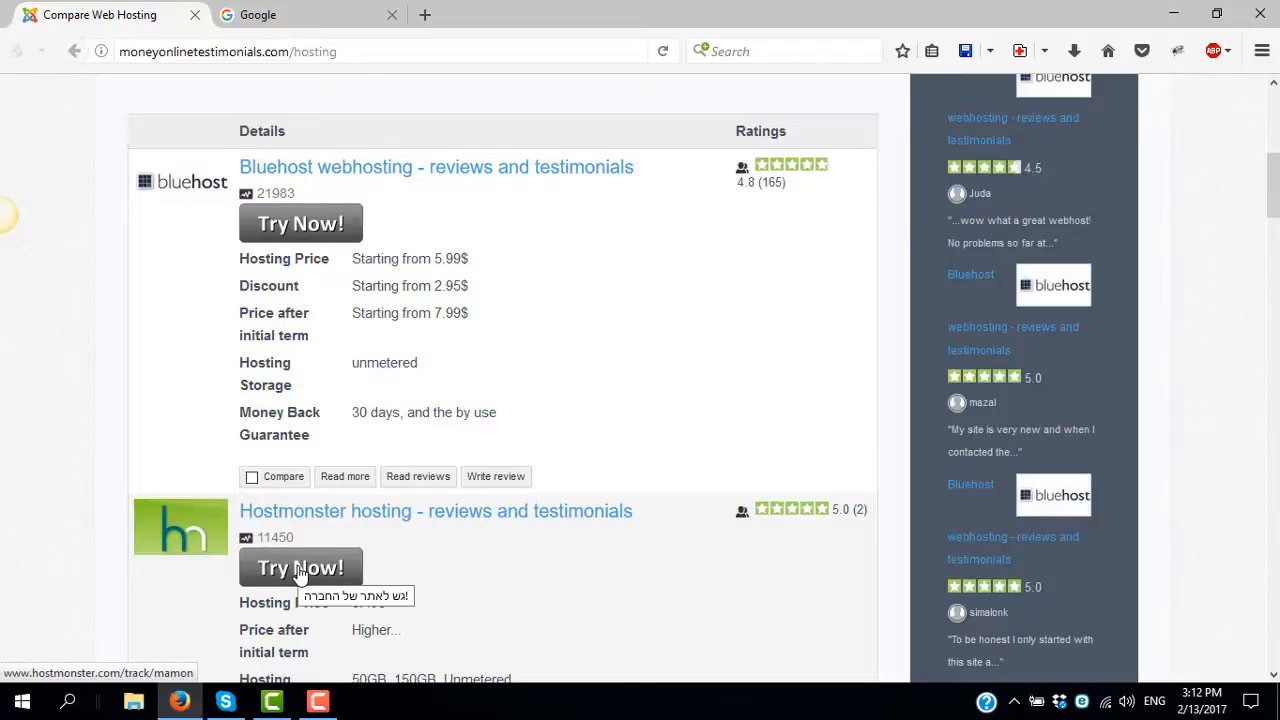
pyautogui.scroll(2, 298, 572)
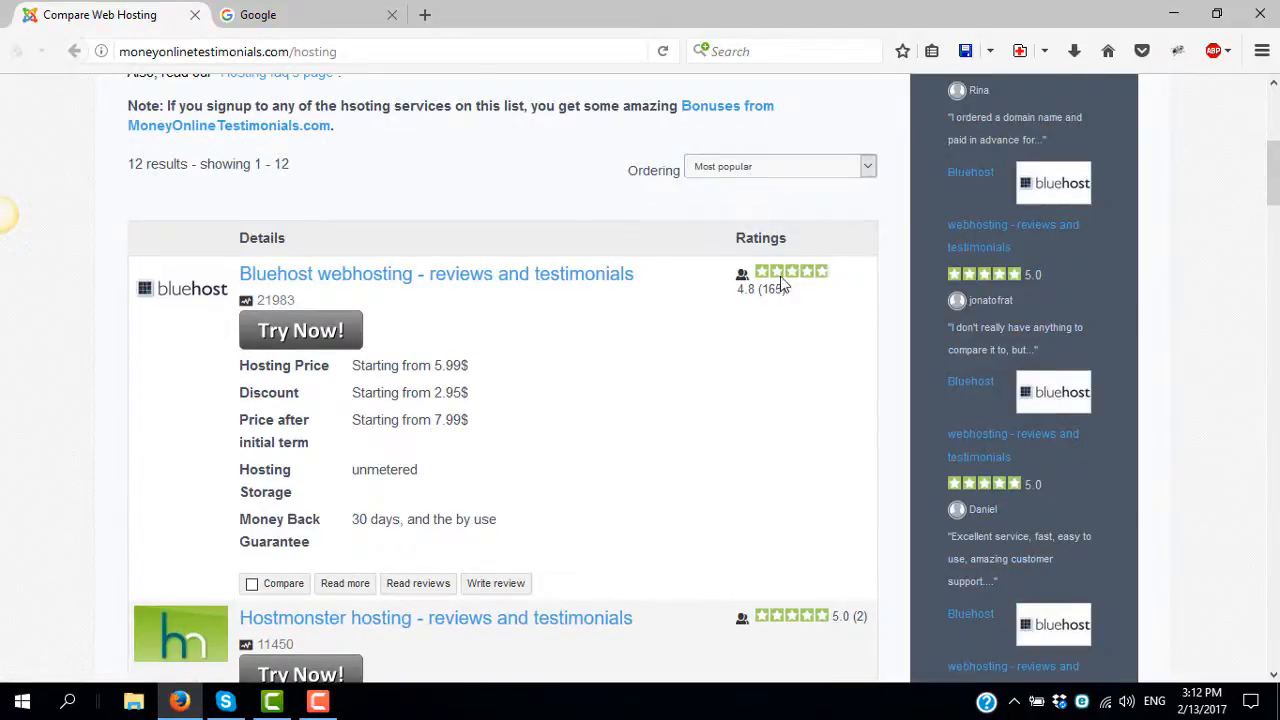
pyautogui.scroll(-4, 334, 523)
pyautogui.scroll(4, 334, 471)
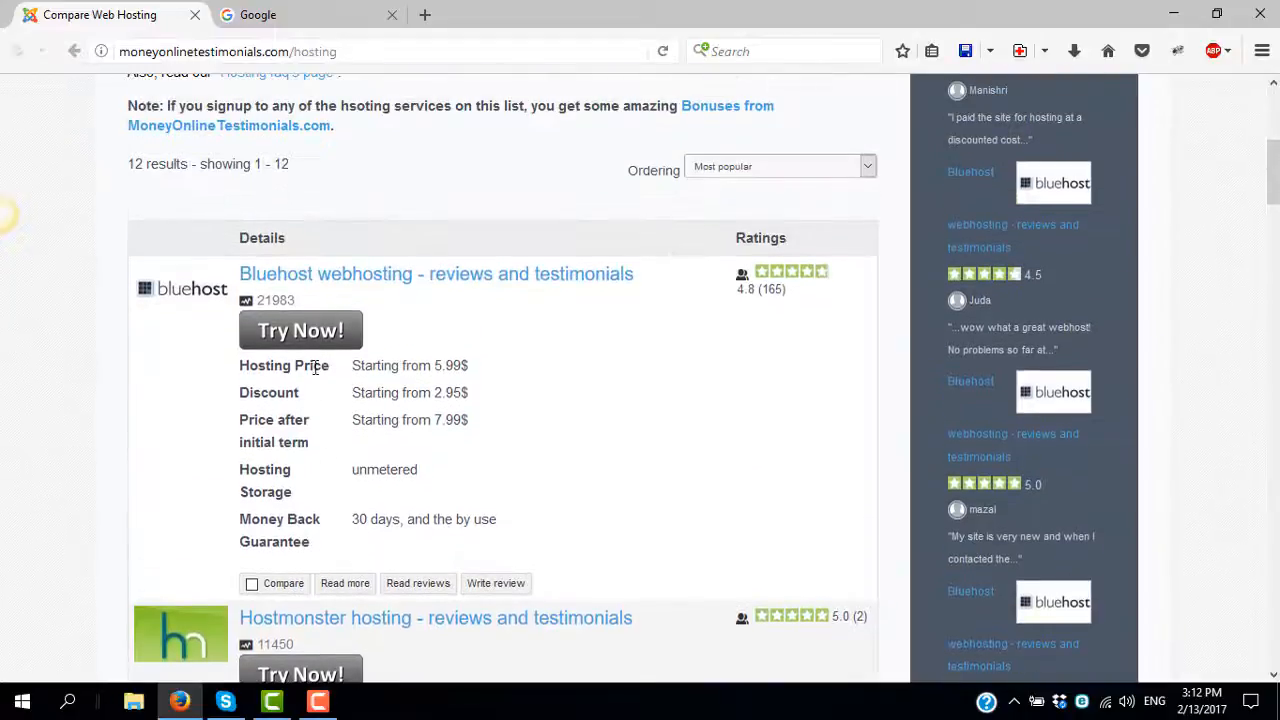
pyautogui.scroll(-6, 343, 478)
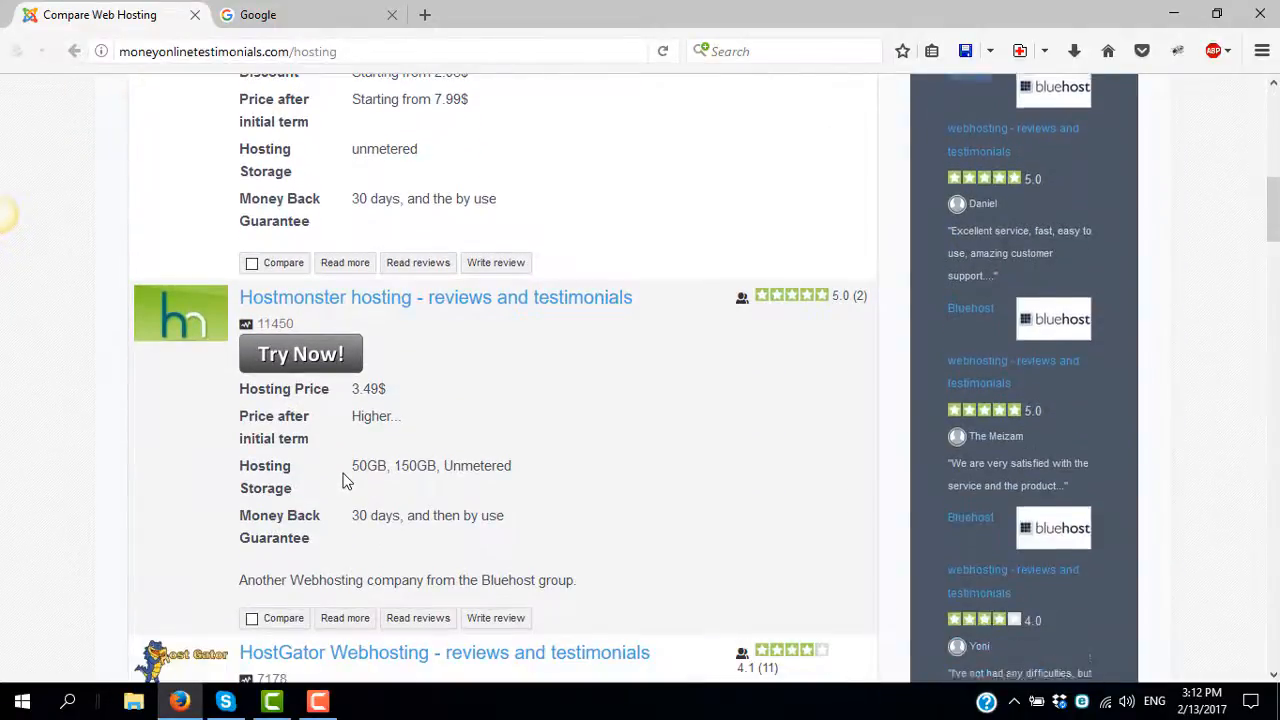
pyautogui.scroll(4, 425, 474)
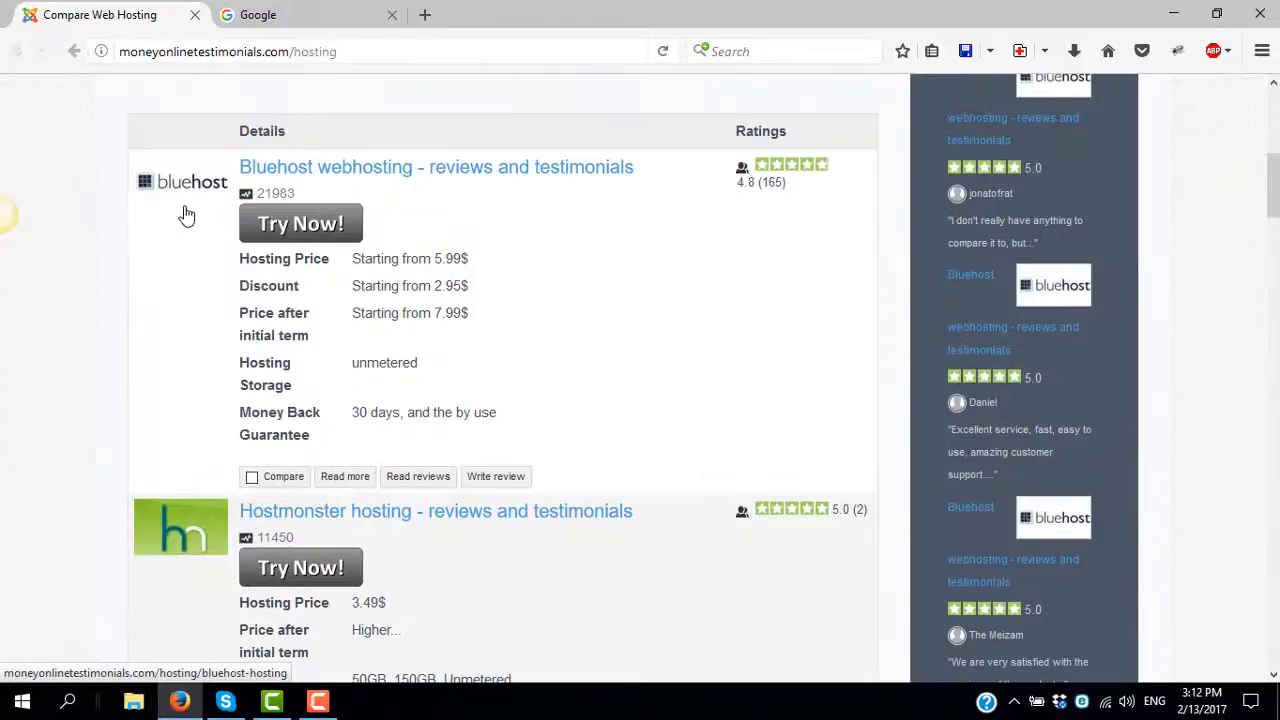
pyautogui.scroll(6, 193, 278)
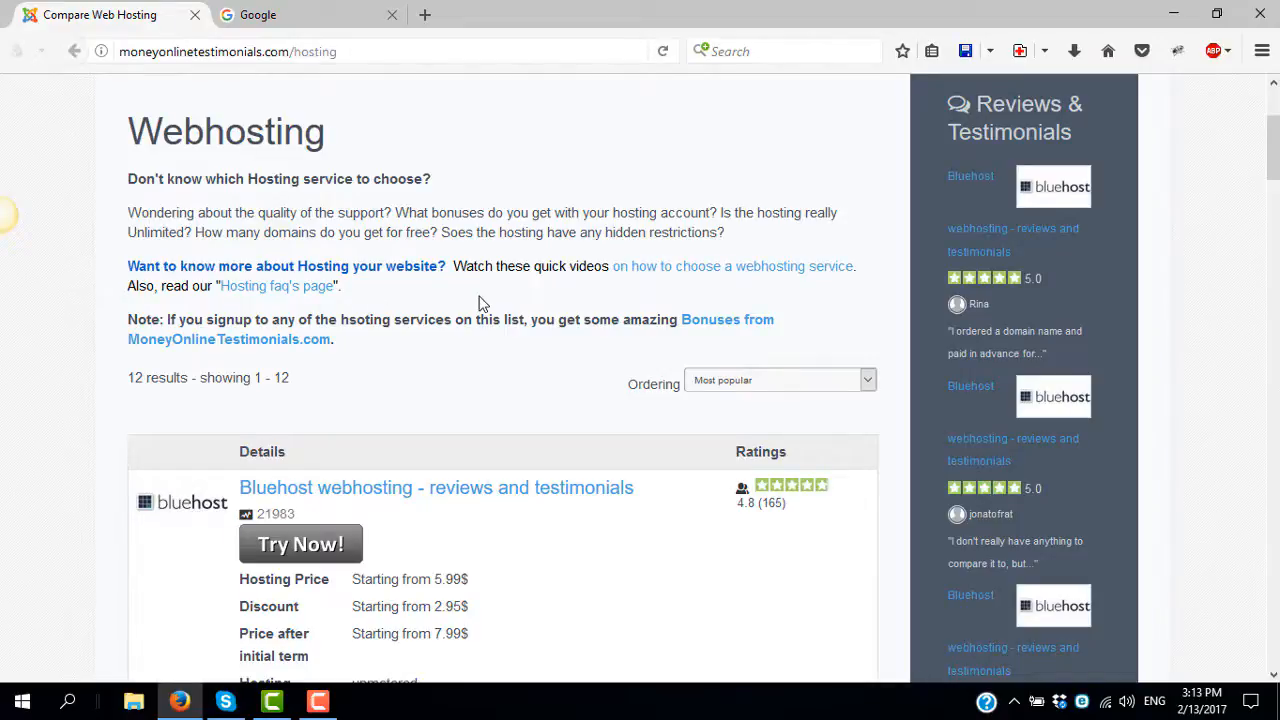
pyautogui.scroll(-2, 450, 300)
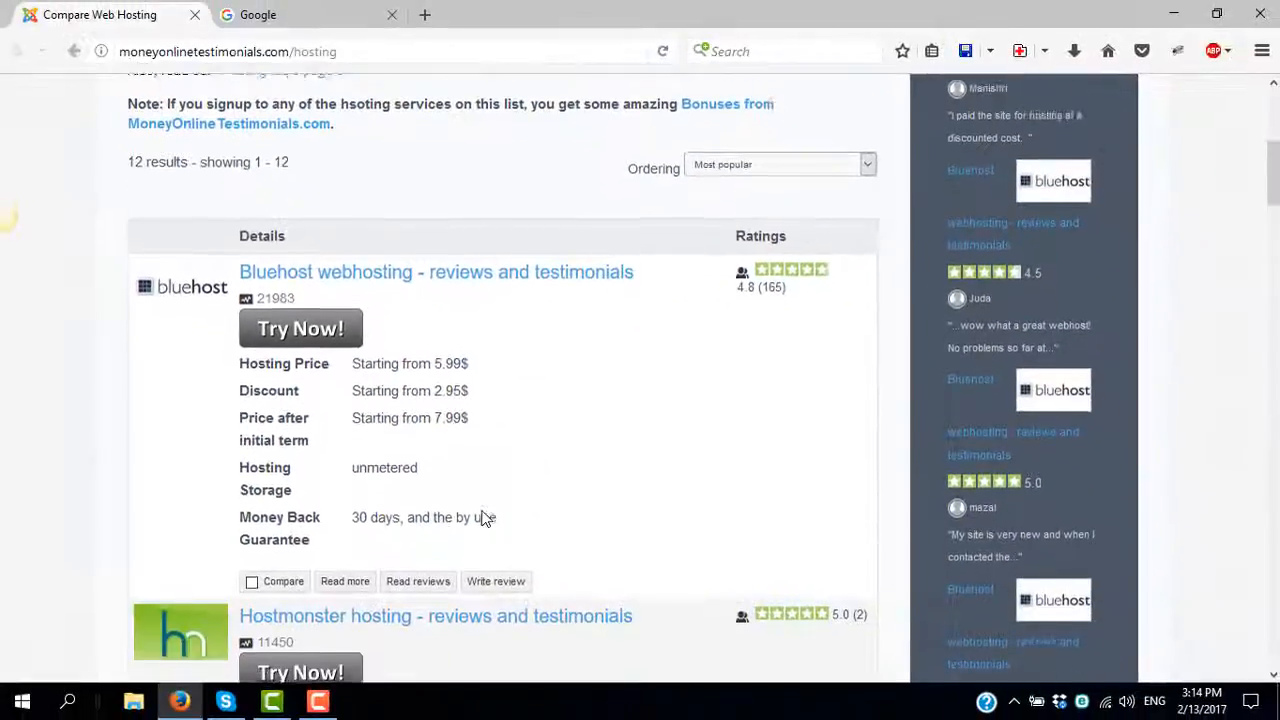
pyautogui.scroll(-2, 484, 517)
pyautogui.scroll(4, 484, 517)
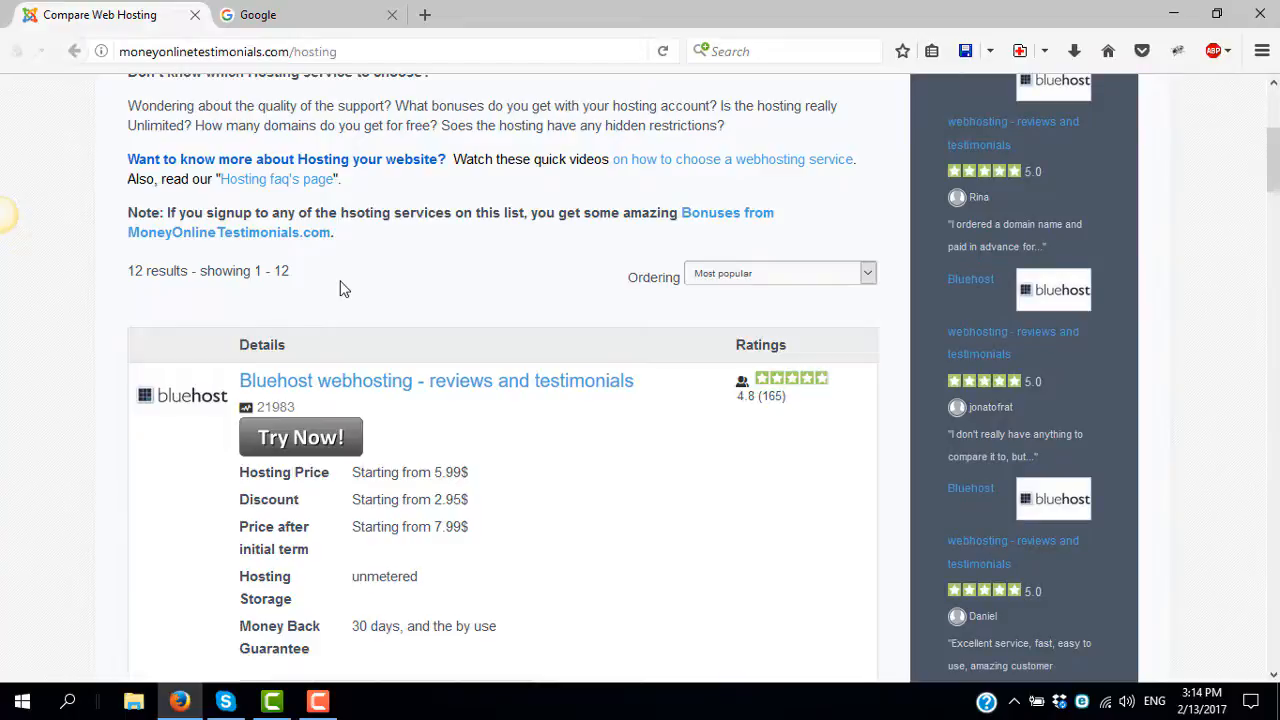
pyautogui.scroll(-4, 494, 437)
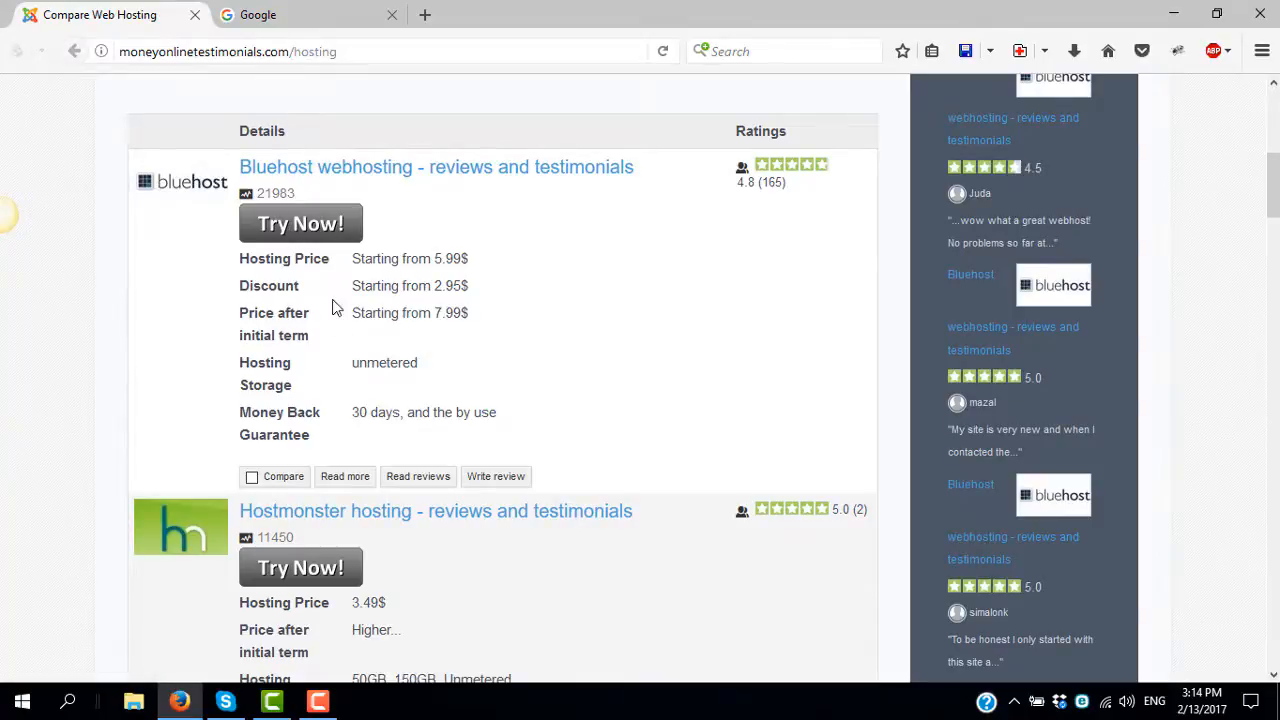
pyautogui.click(310, 228)
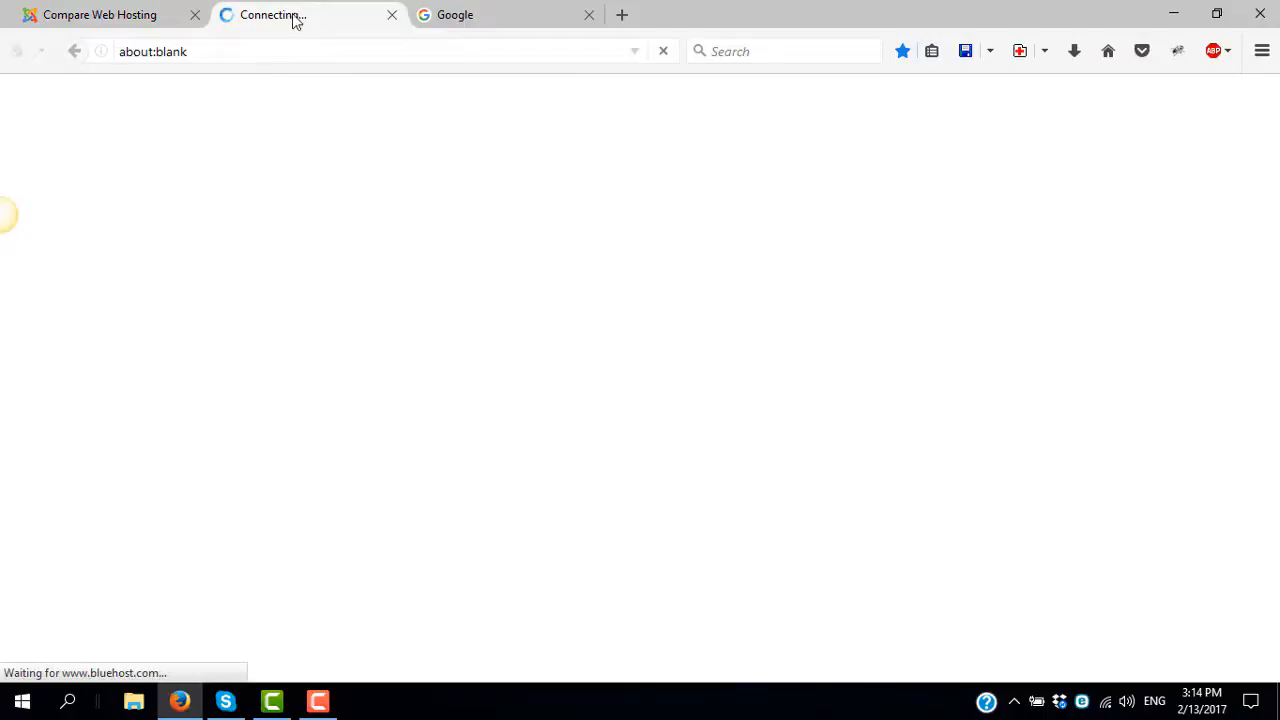
# - Return to Compare Web Hosting and browse the HostGator, GVO, GoDaddy, JustHost and Ipage listings
pyautogui.click(172, 18)
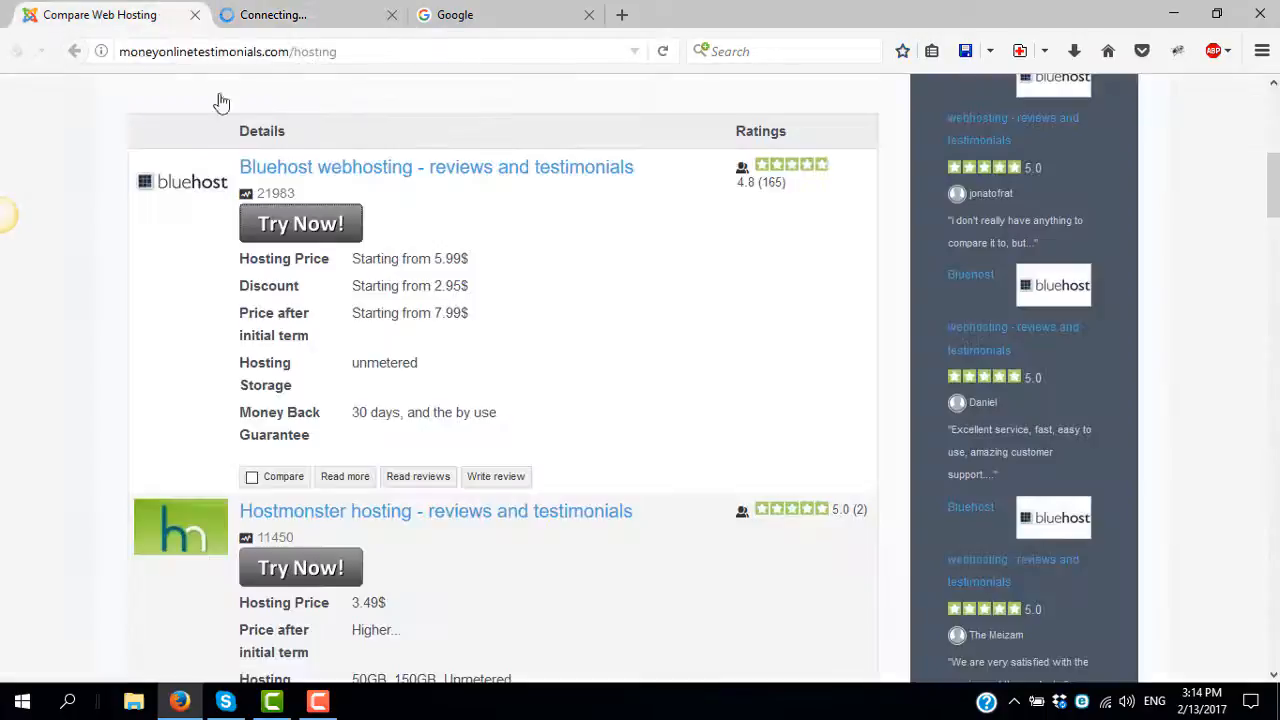
pyautogui.scroll(-2, 370, 452)
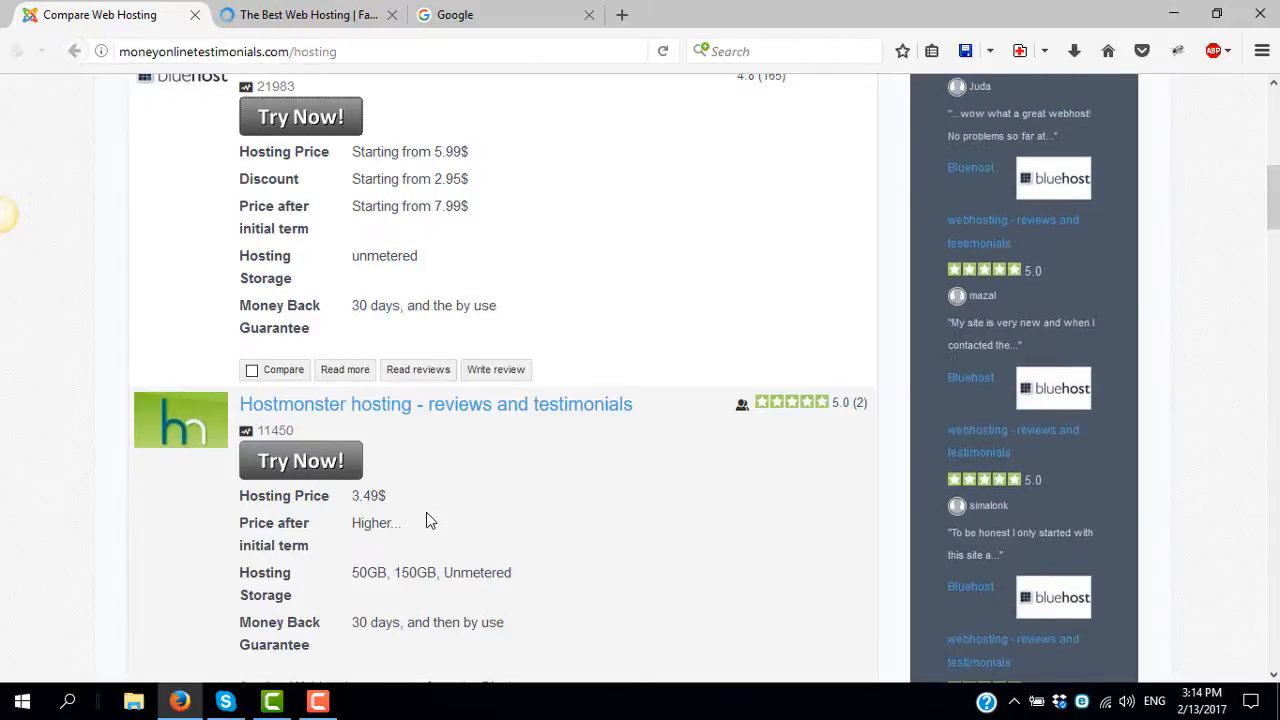
pyautogui.scroll(-6, 426, 512)
pyautogui.scroll(-9, 427, 518)
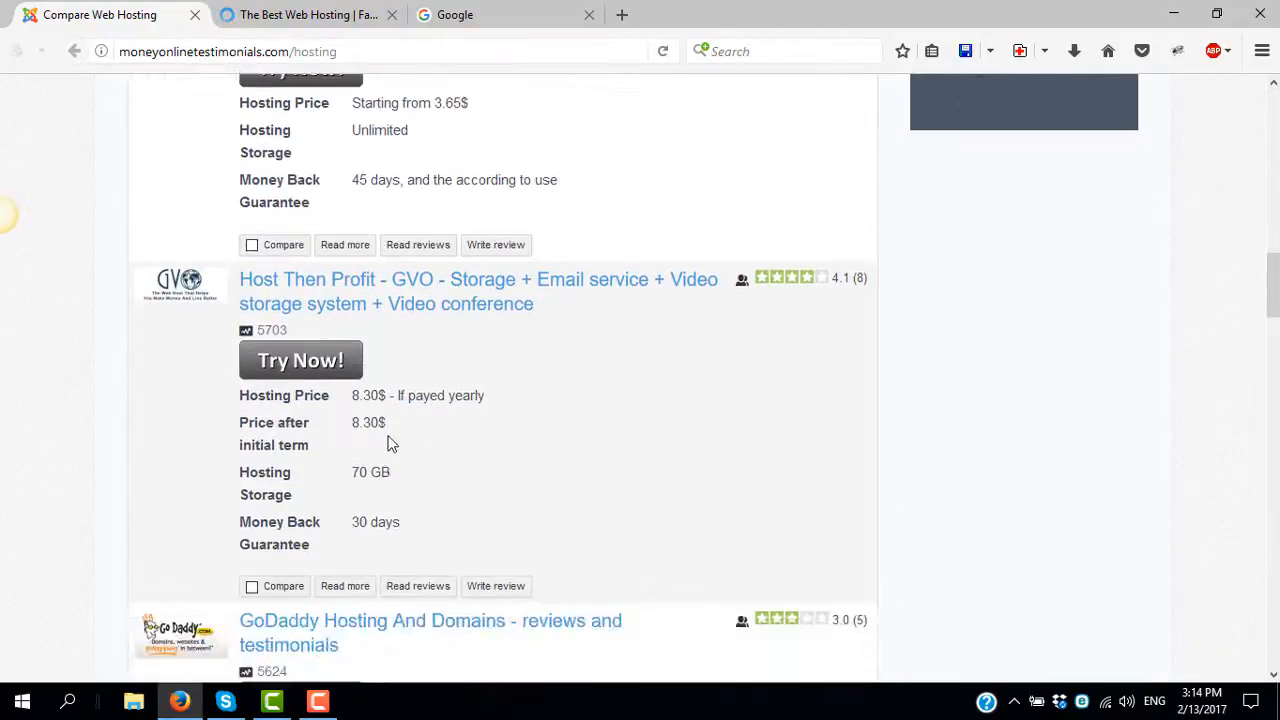
pyautogui.scroll(-6, 388, 387)
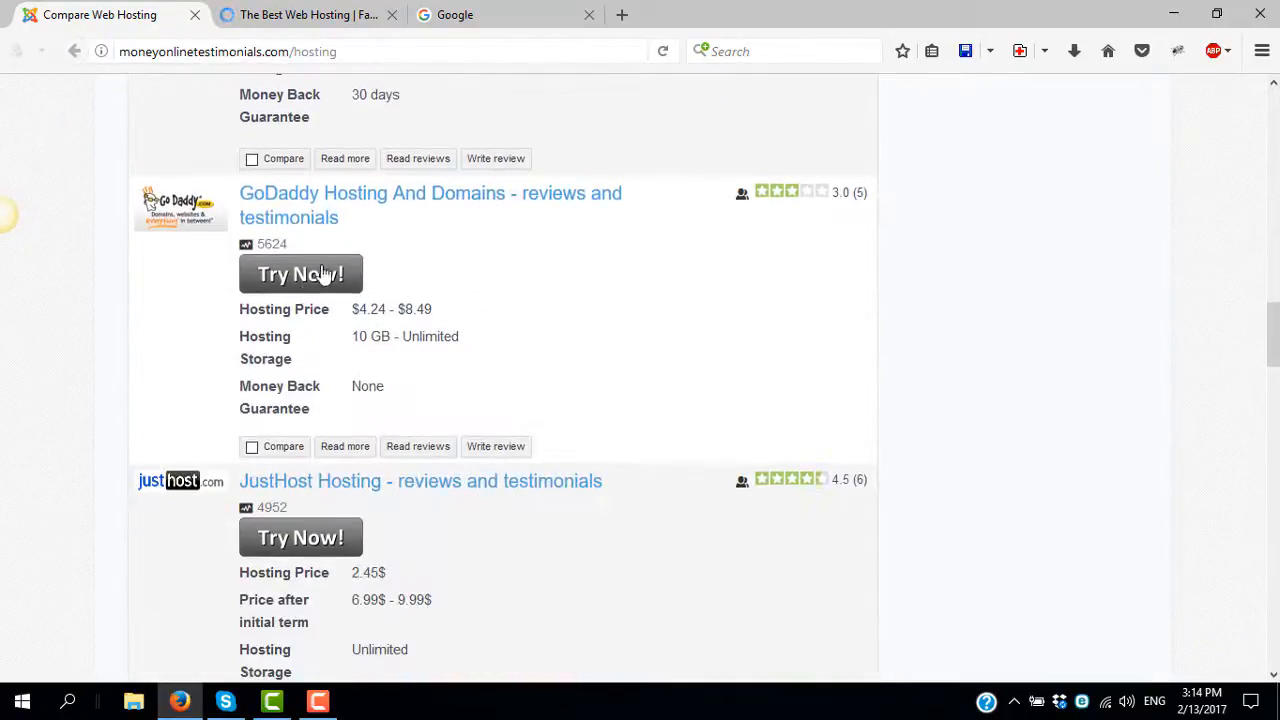
pyautogui.scroll(-10, 223, 466)
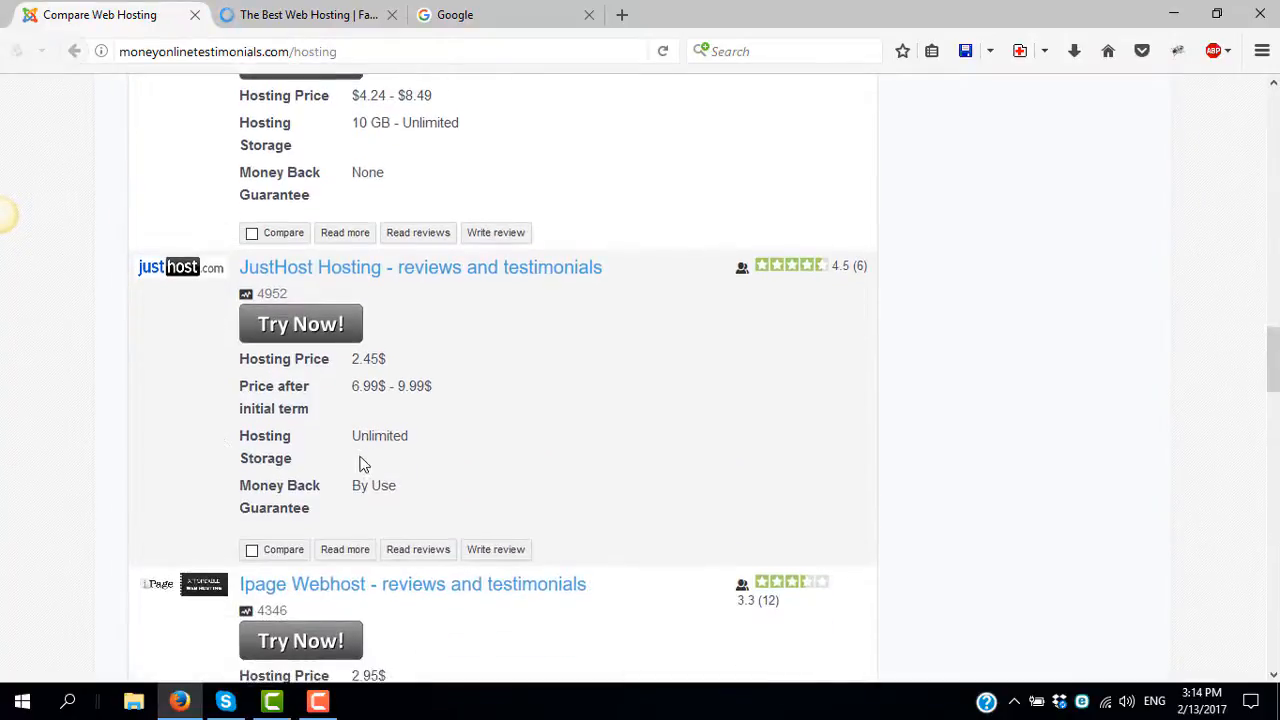
pyautogui.scroll(20, 341, 370)
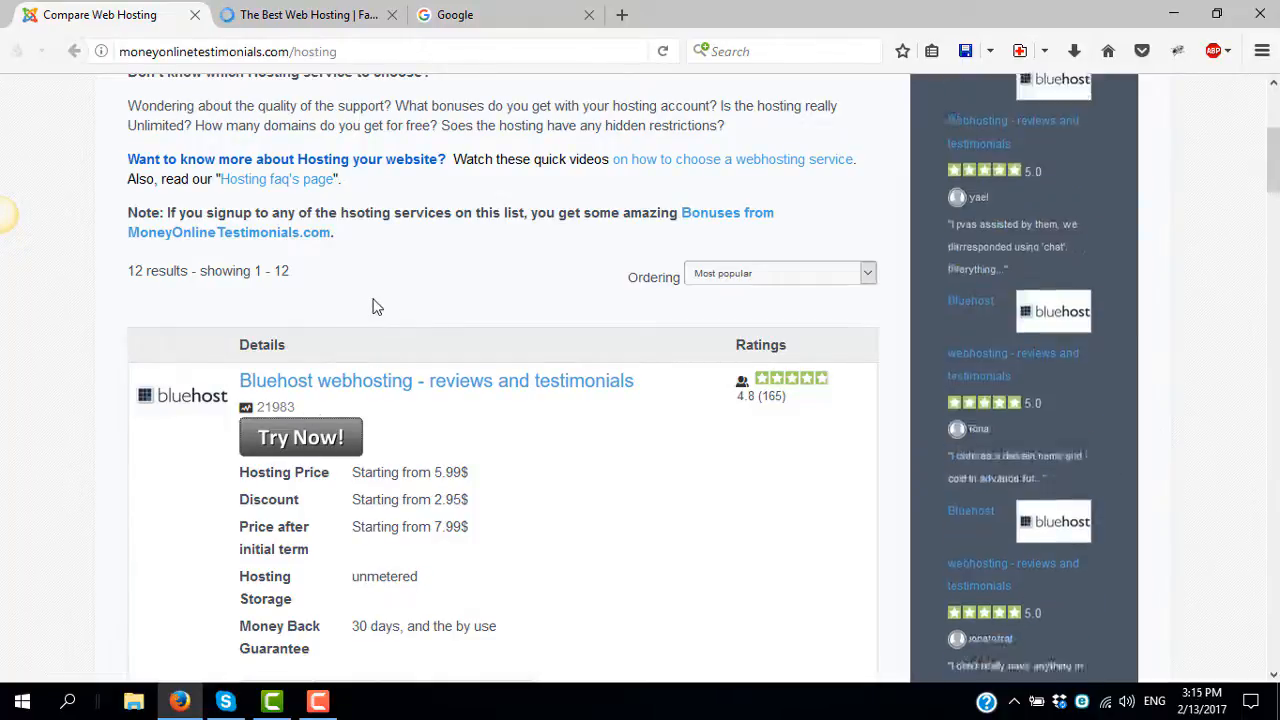
# - On 'The Best Web Hosting' Bluehost tab, start signing up for the $2.95/month offer
pyautogui.click(316, 10)
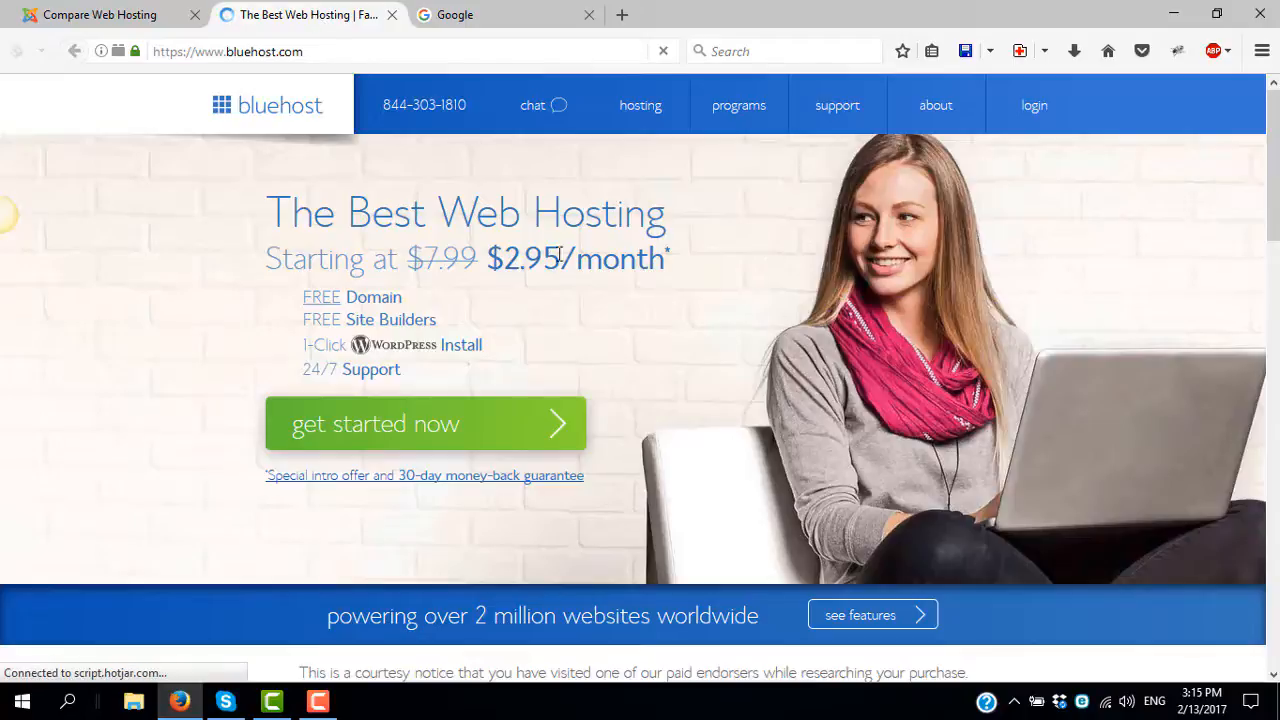
pyautogui.moveTo(511, 257); pyautogui.dragTo(560, 258)
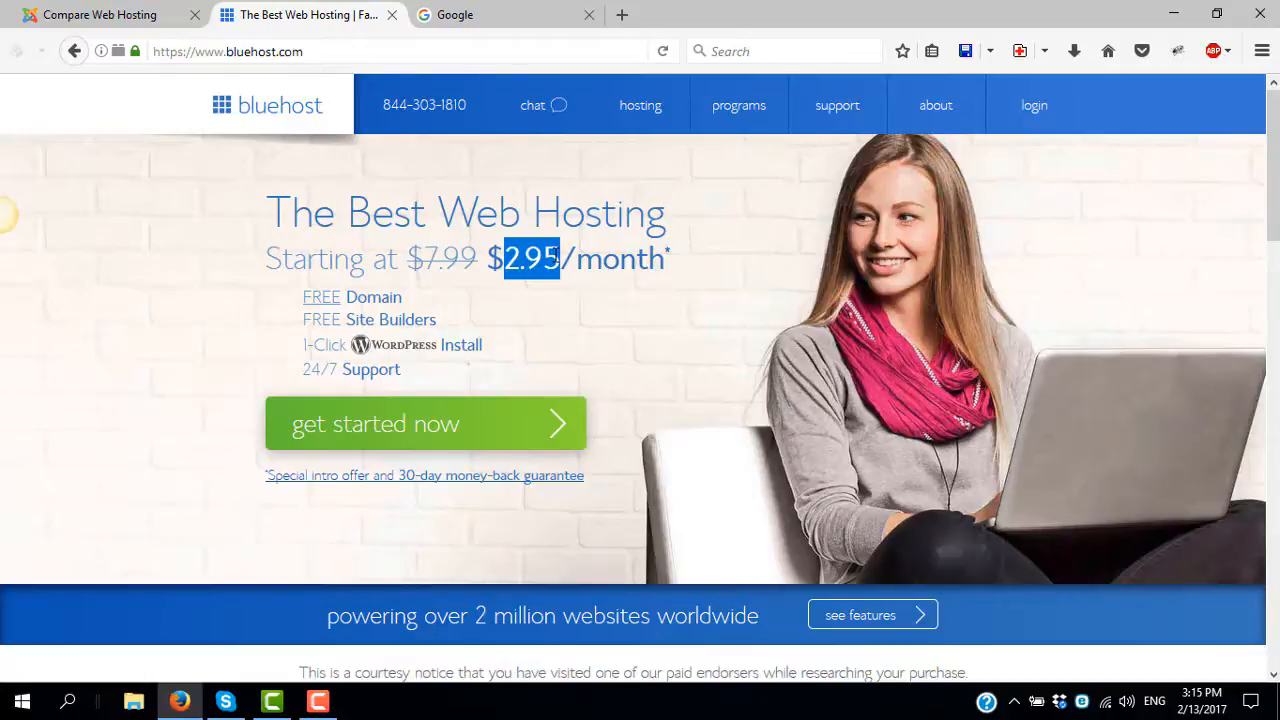
pyautogui.click(377, 436)
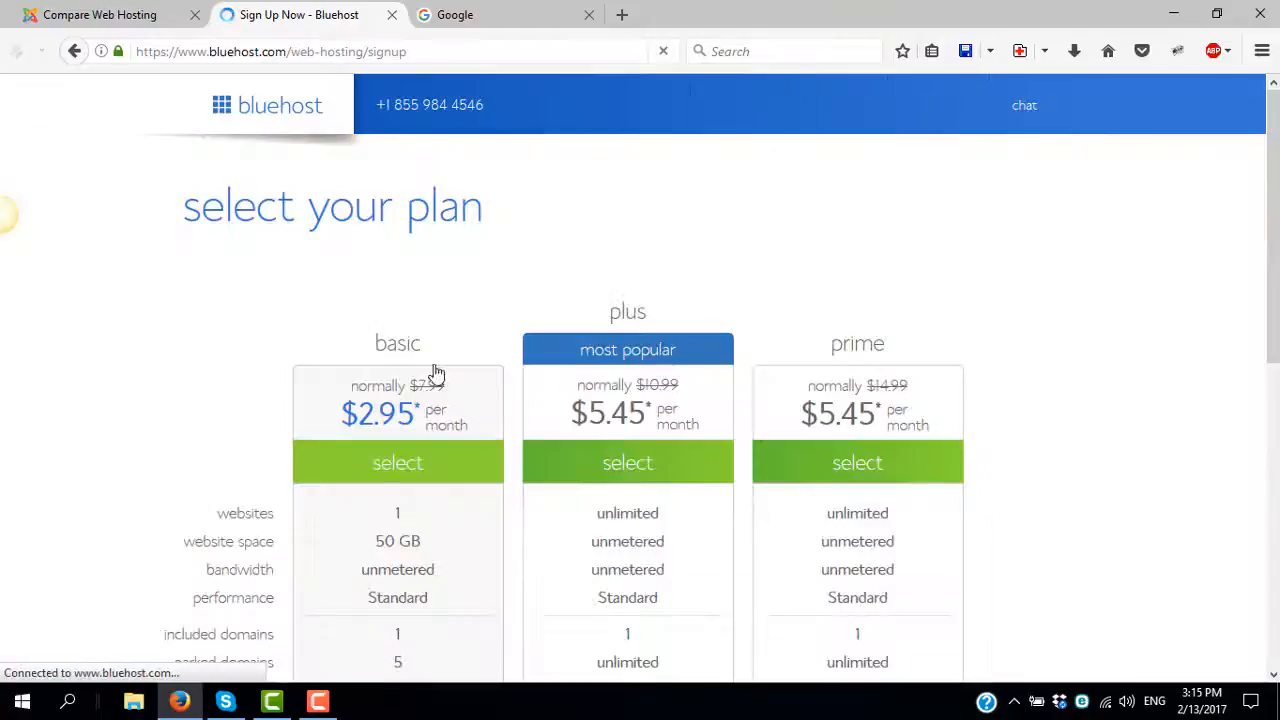
# - Select the basic plan at $2.95 per month on the plan selection page
pyautogui.scroll(-2, 595, 170)
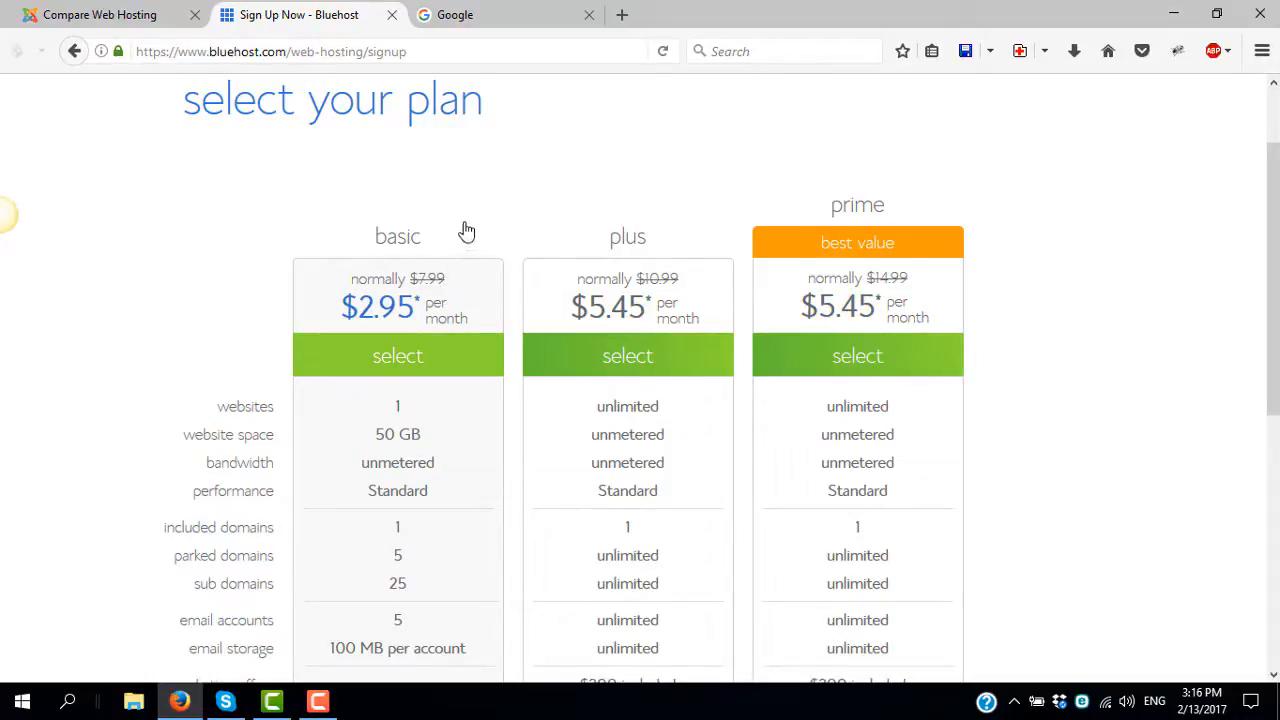
pyautogui.scroll(-2, 428, 265)
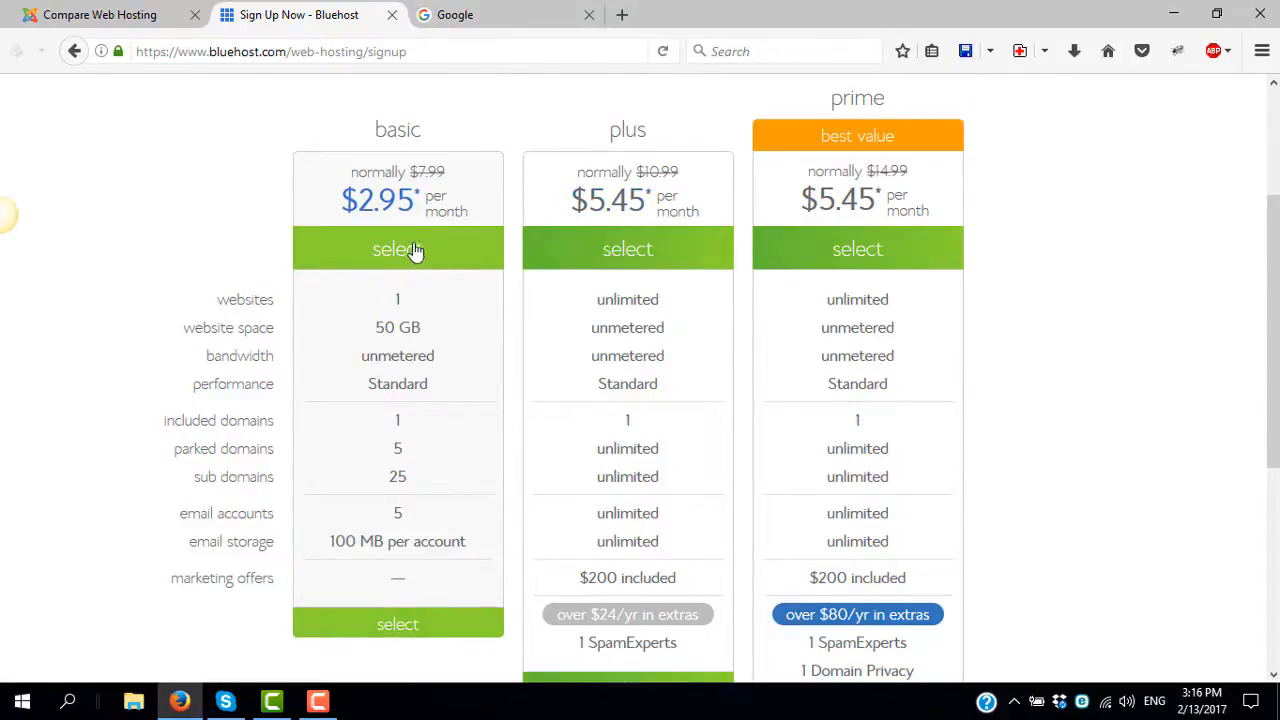
pyautogui.click(402, 251)
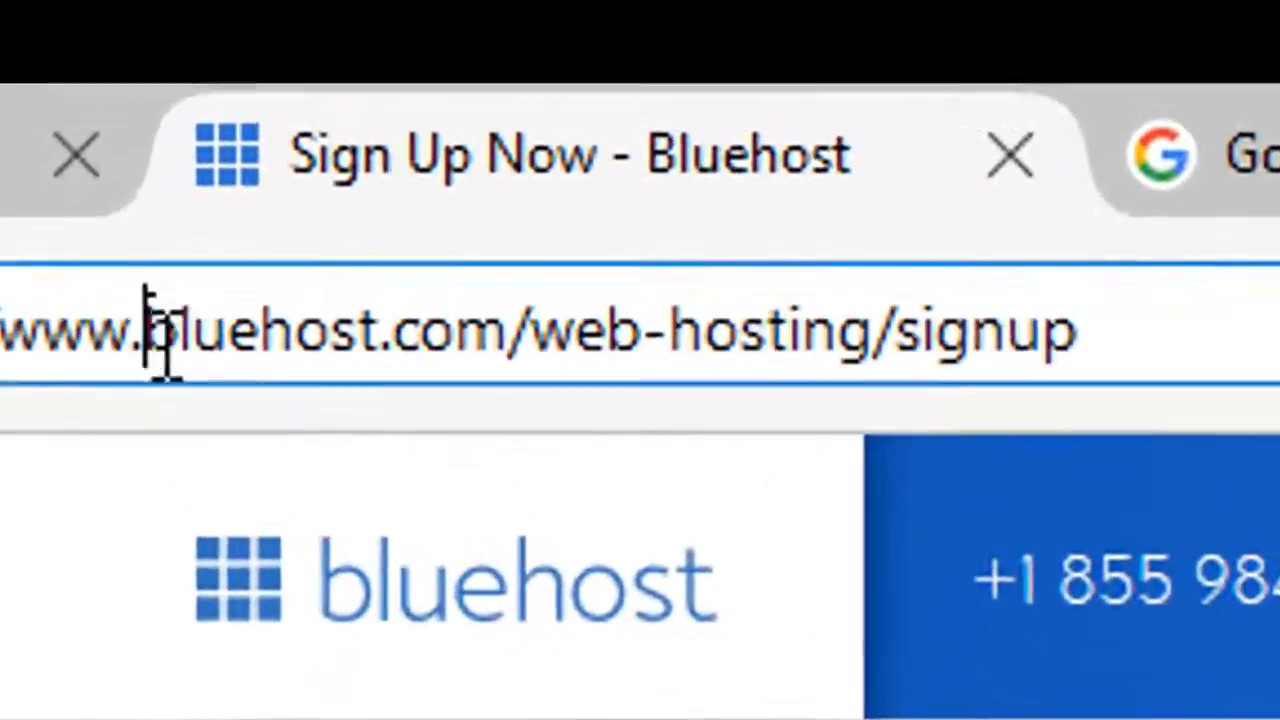
# - Enter easywp as the new domain with the .info extension and continue
pyautogui.moveTo(214, 50); pyautogui.dragTo(272, 50)
pyautogui.moveTo(462, 355); pyautogui.dragTo(540, 352)
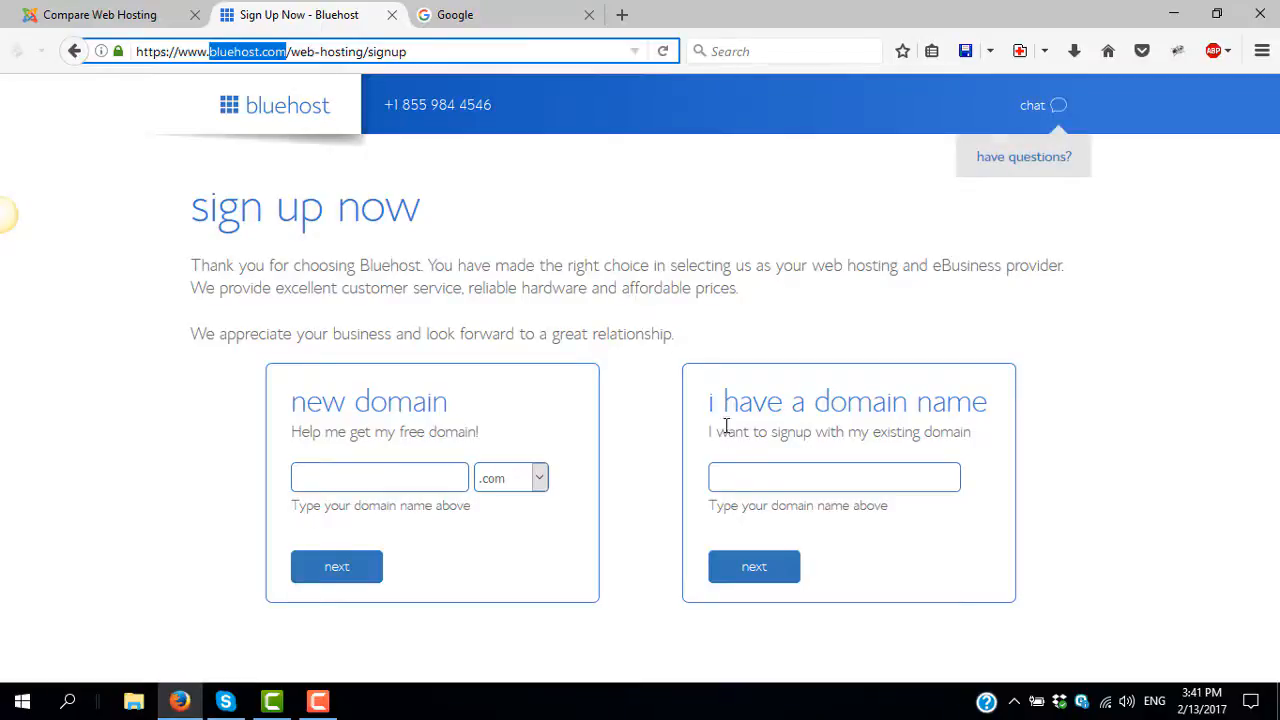
pyautogui.click(749, 478)
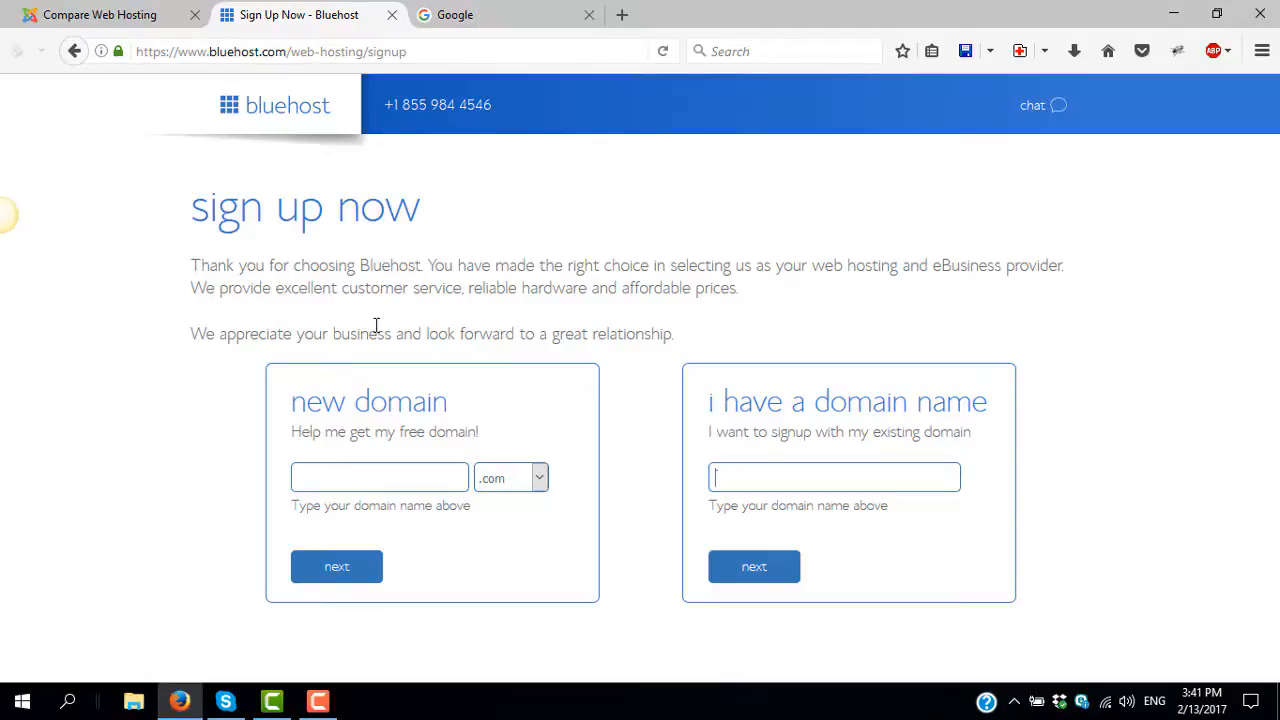
pyautogui.click(332, 475)
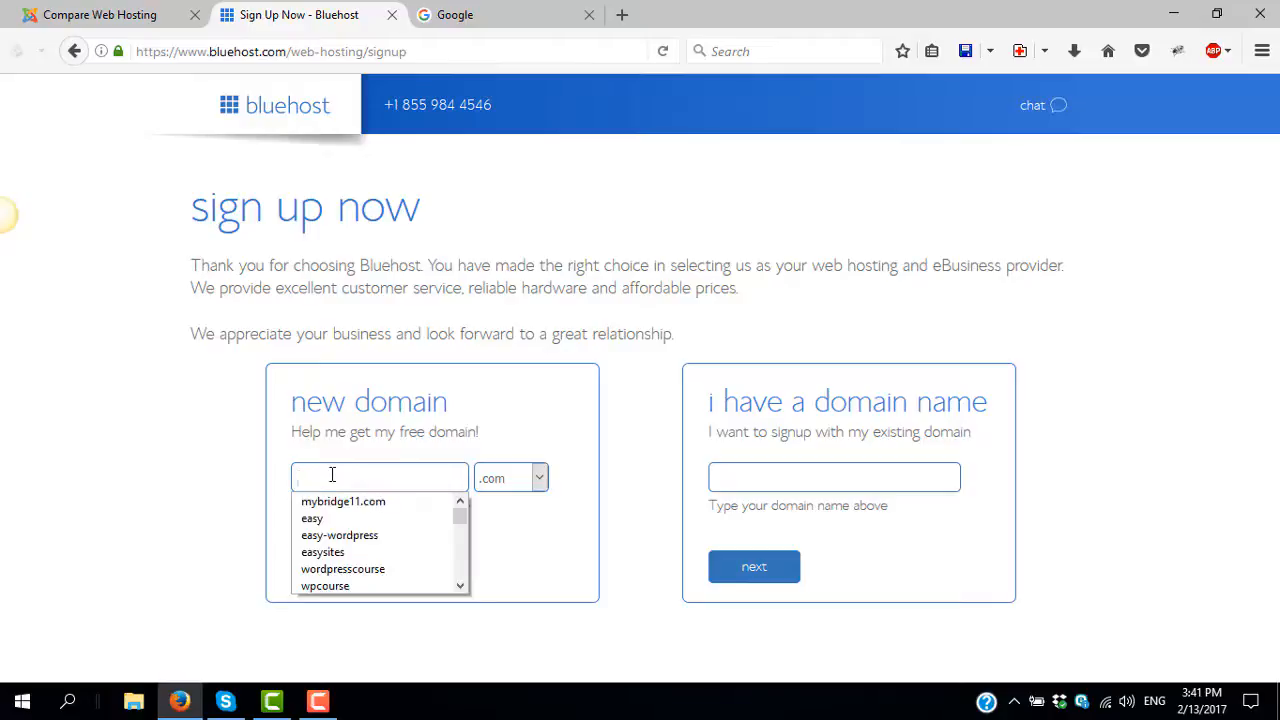
pyautogui.click(332, 475)
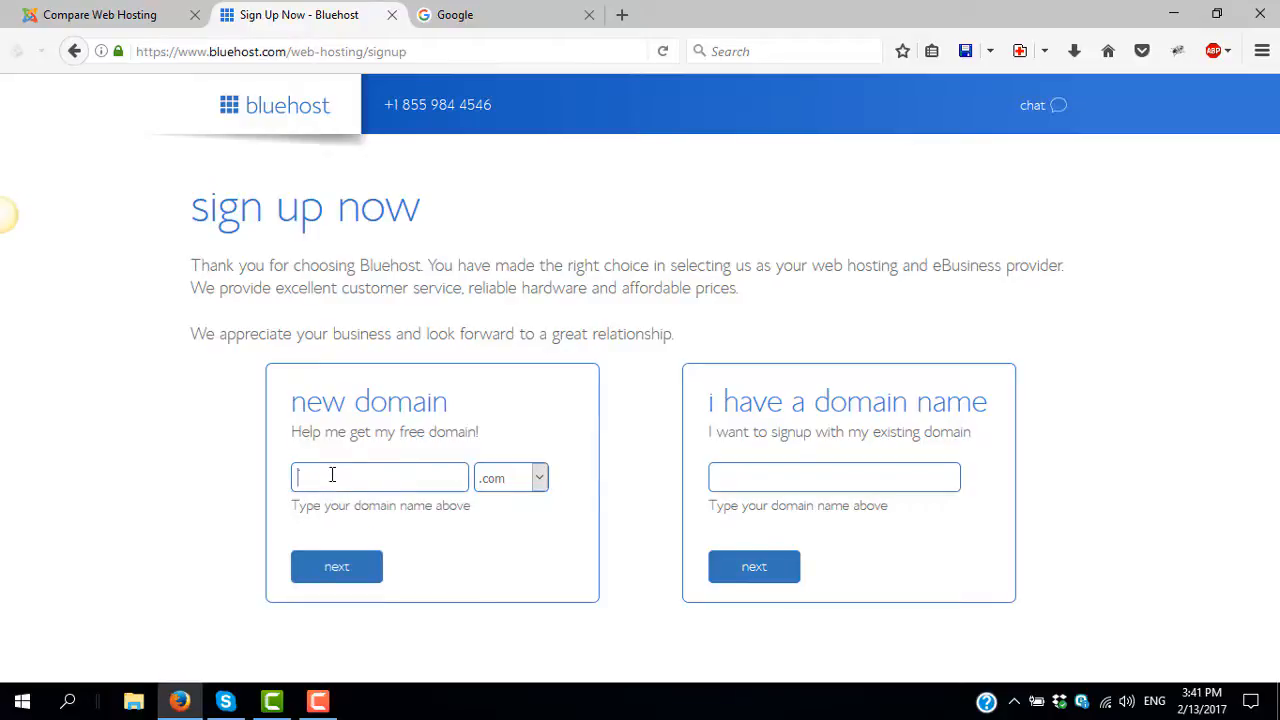
pyautogui.click(332, 475)
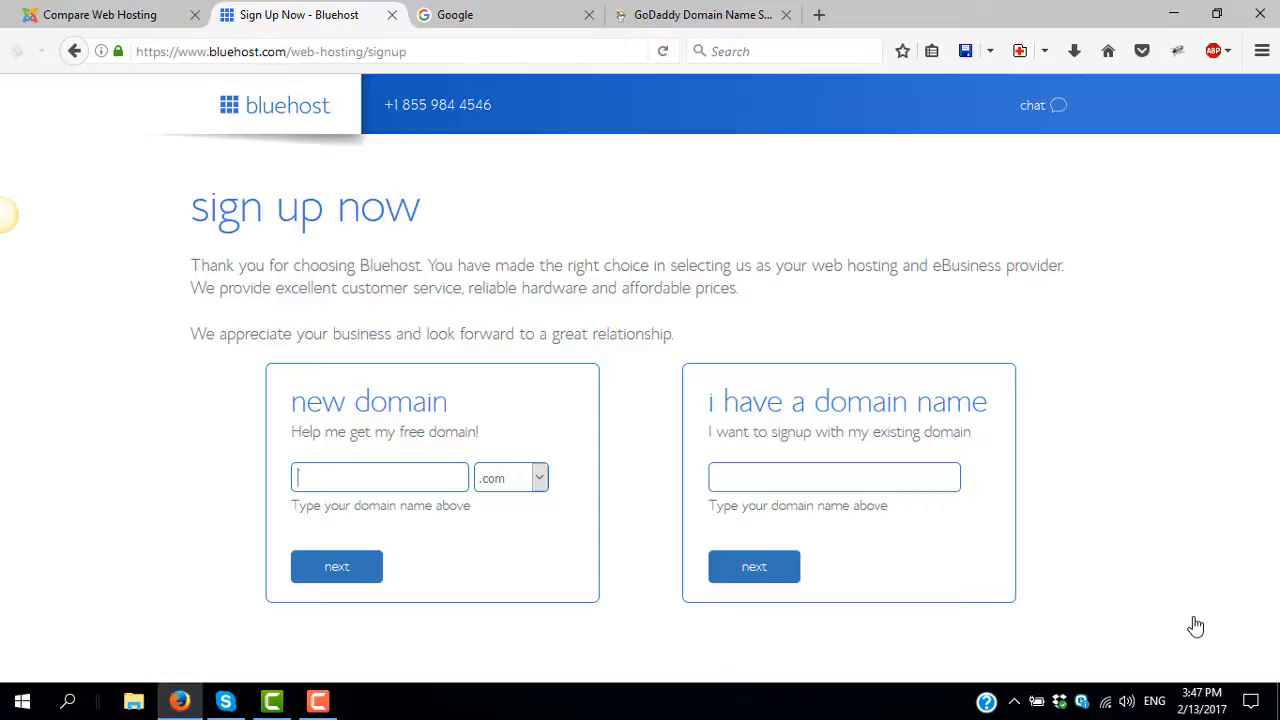
pyautogui.write('eas')
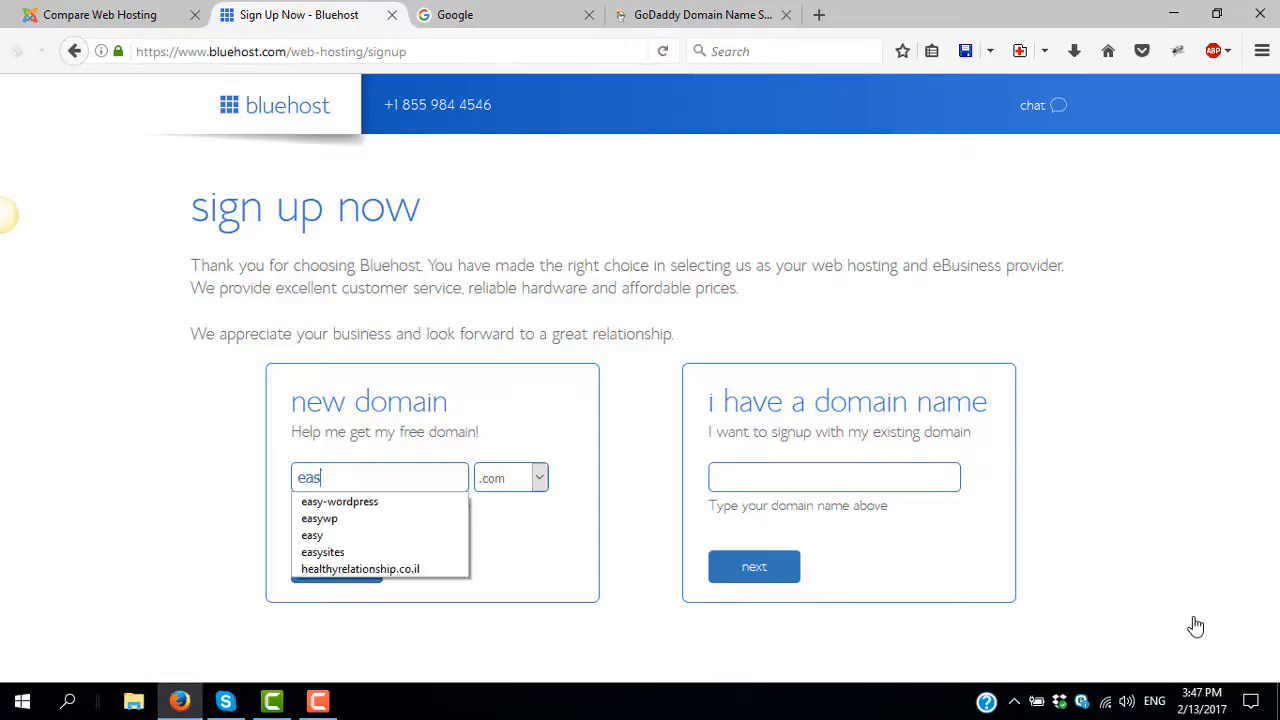
pyautogui.write('ywp')
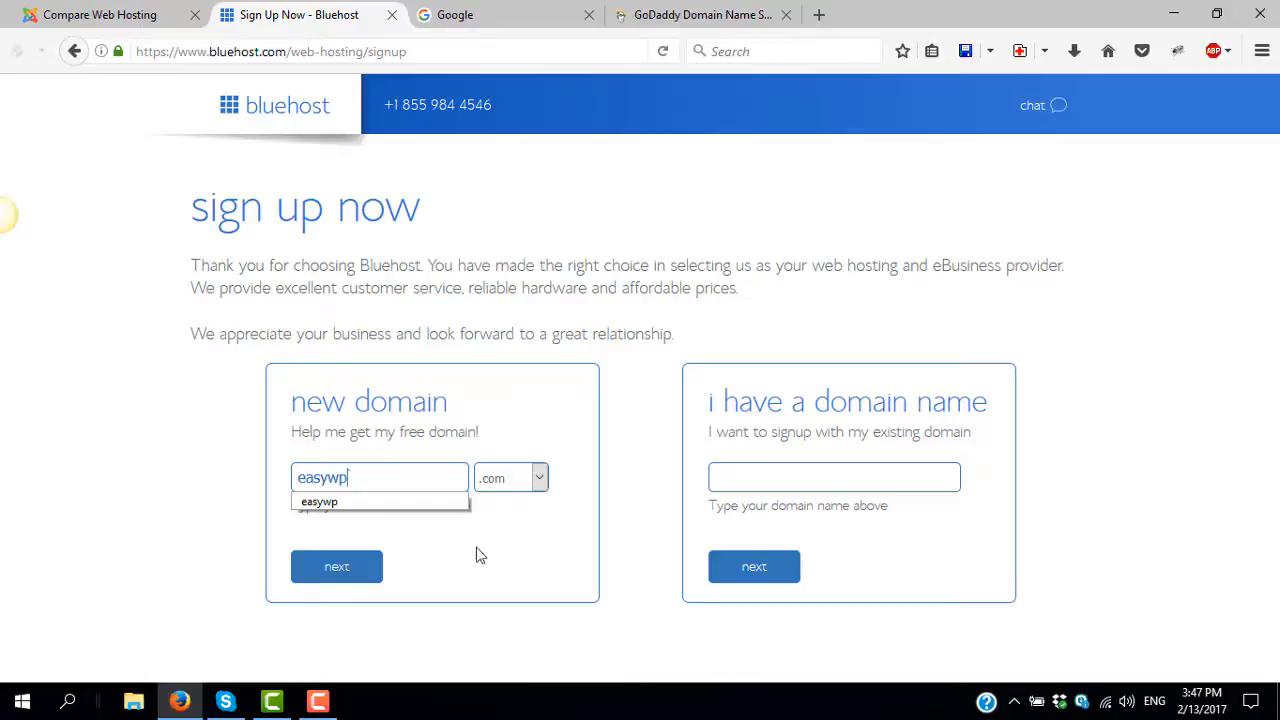
pyautogui.click(513, 483)
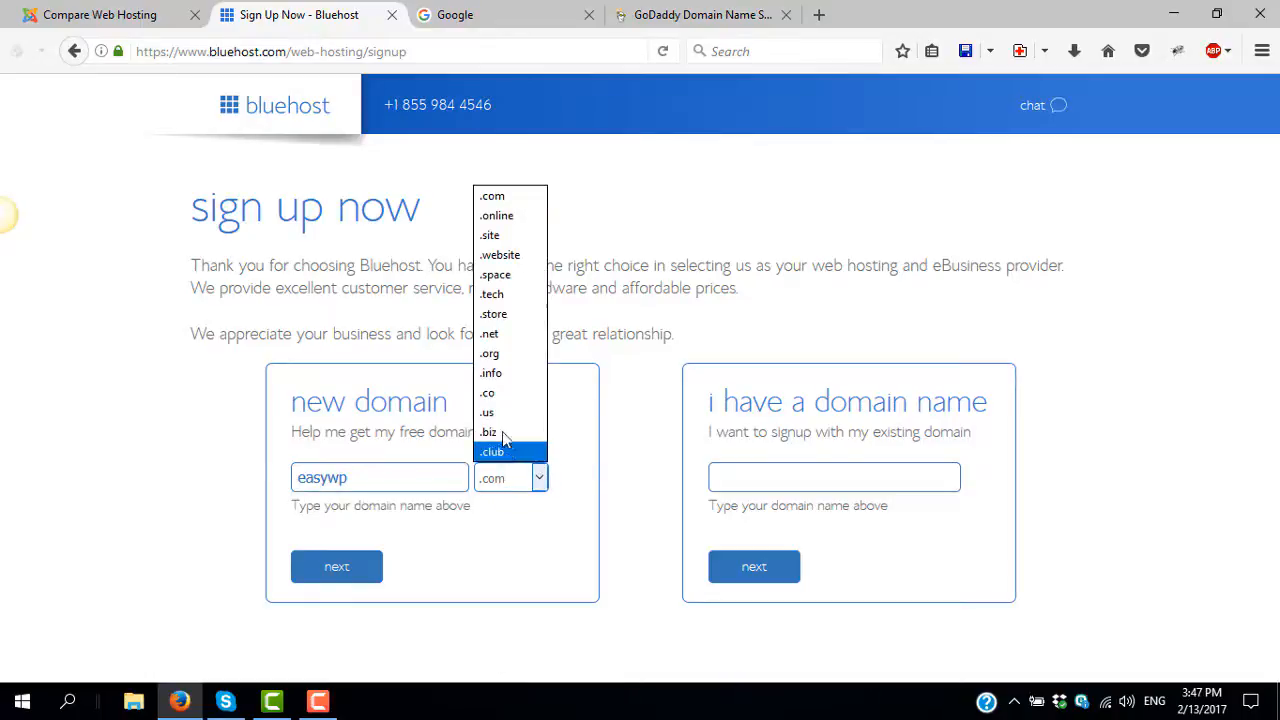
pyautogui.click(505, 373)
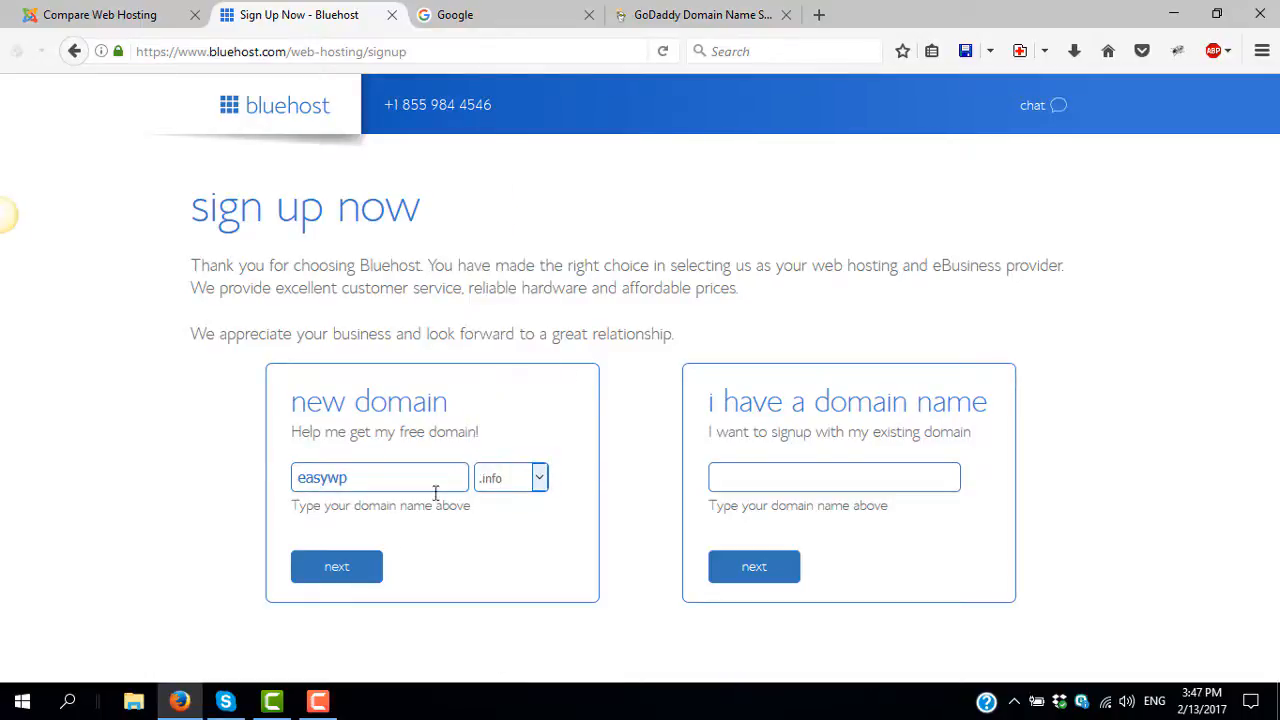
pyautogui.click(337, 568)
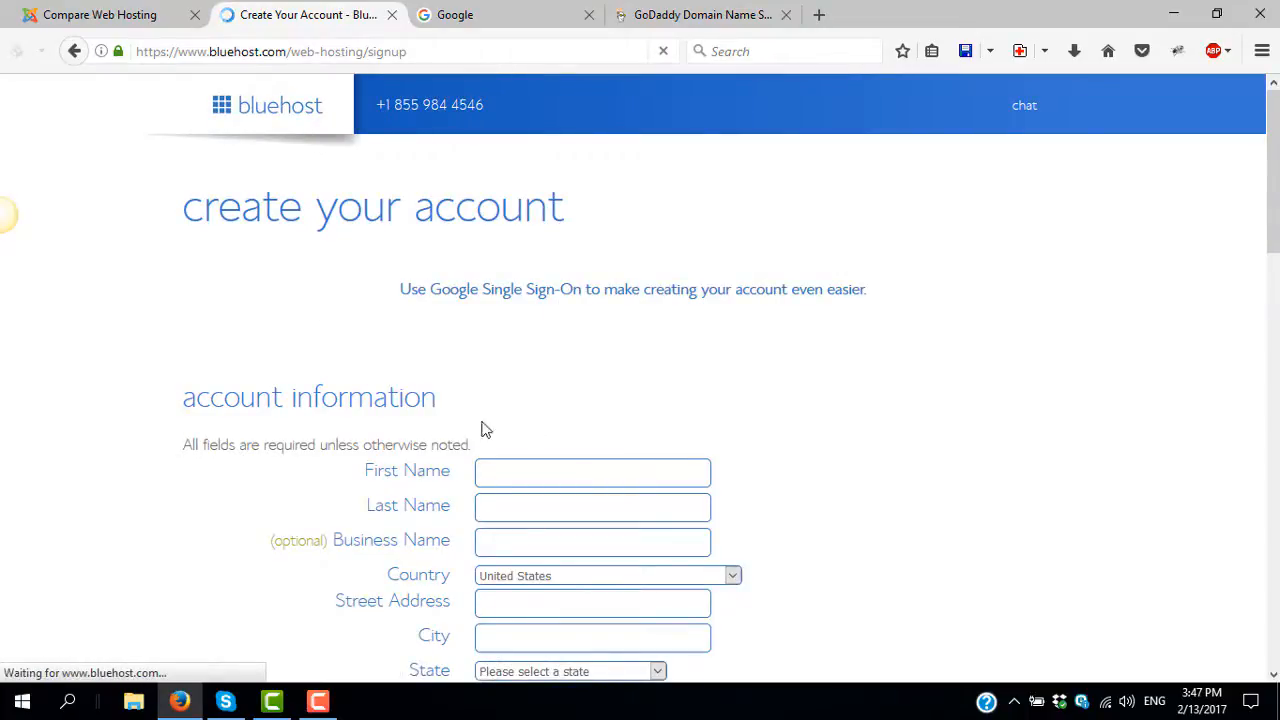
# - Fill in the last name and the street, city and state from saved autofill entries
pyautogui.scroll(-2, 558, 427)
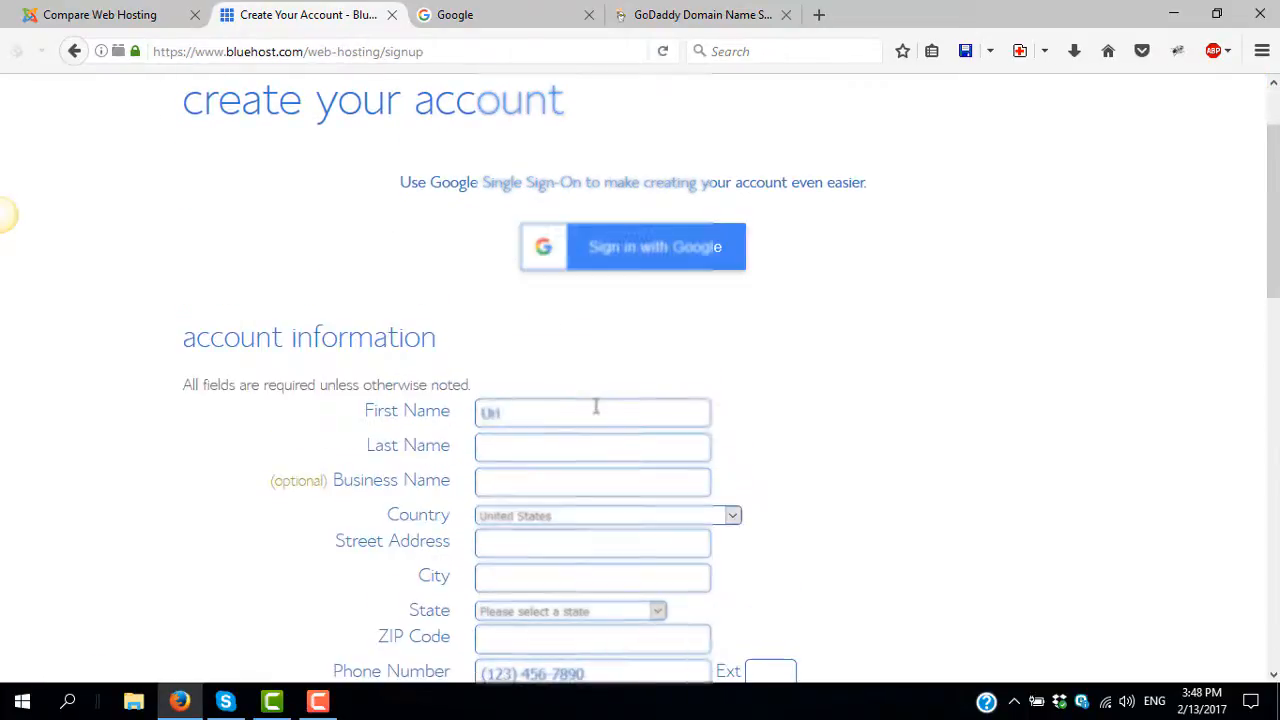
pyautogui.press('Tab')
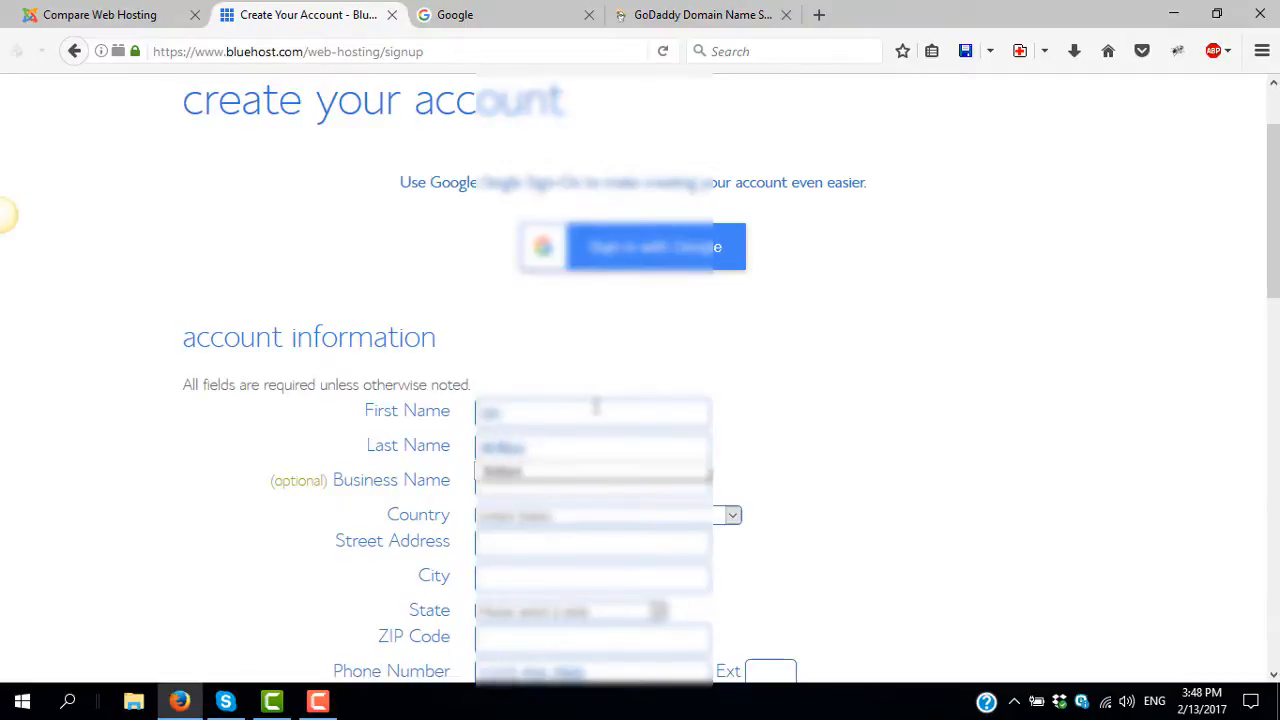
pyautogui.press('Down')
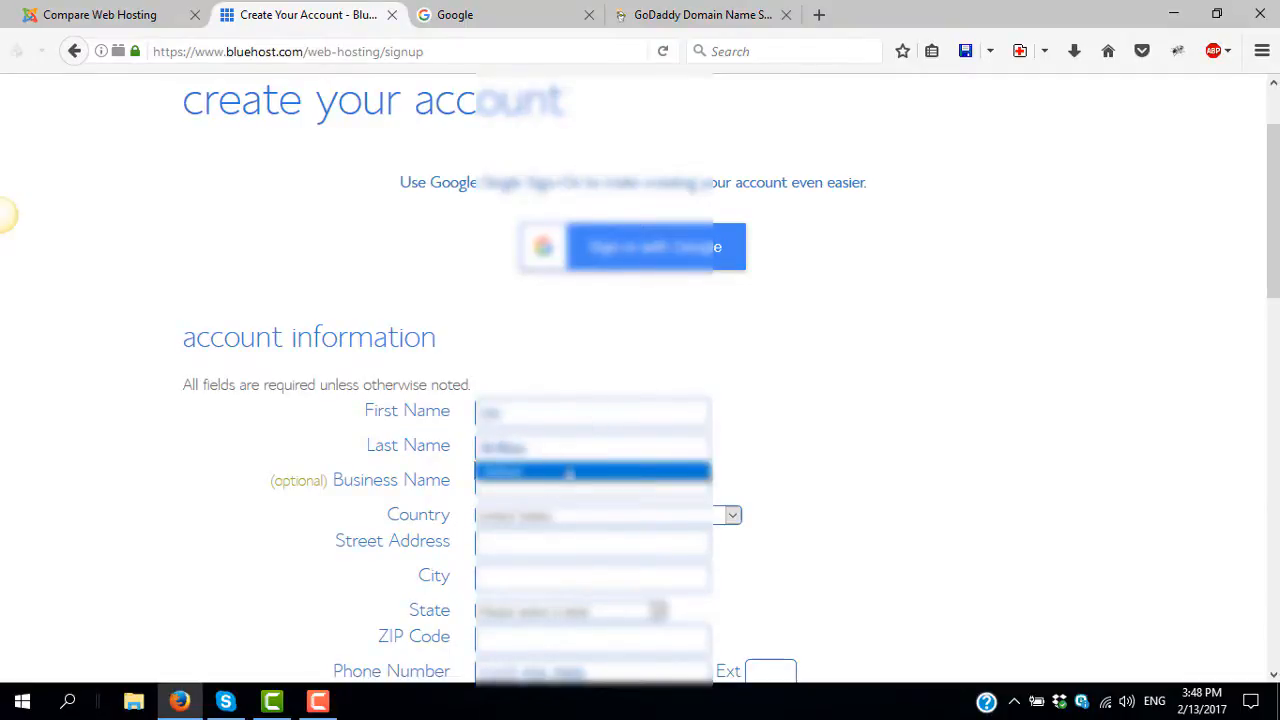
pyautogui.click(570, 473)
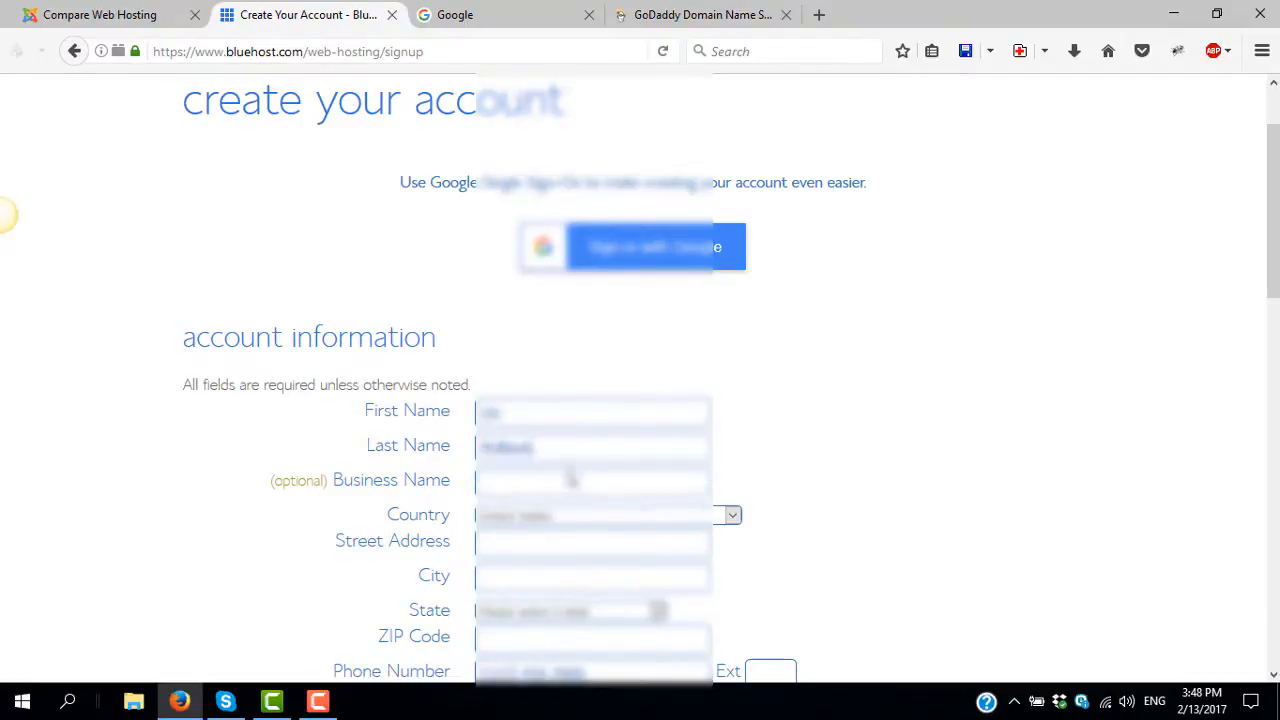
pyautogui.click(569, 543)
pyautogui.click(569, 543)
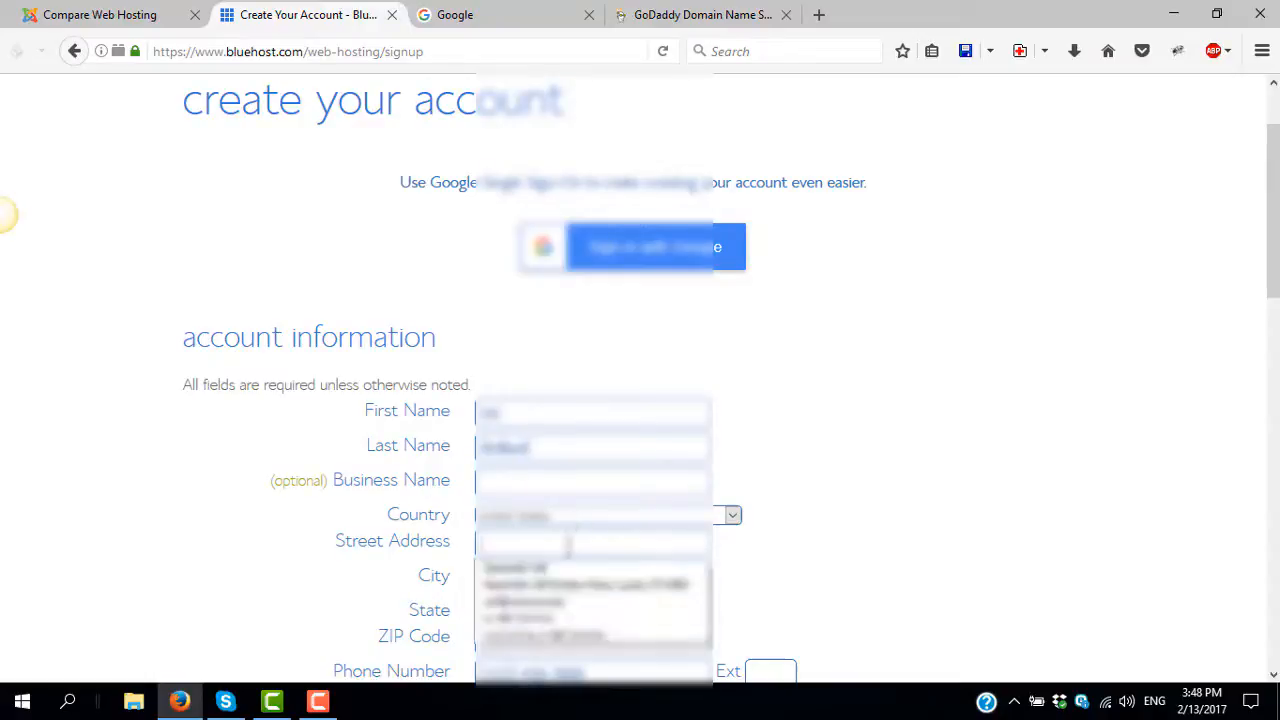
pyautogui.click(558, 628)
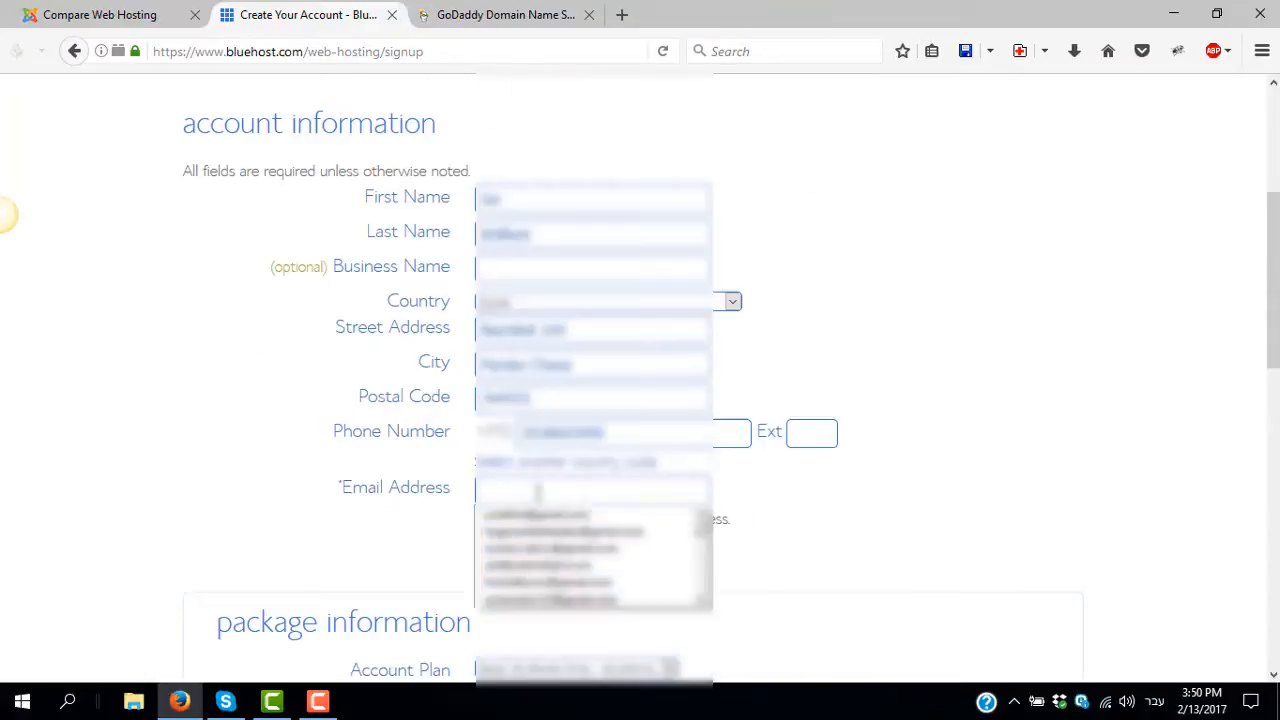
# - Complete the Gmail e-mail address field and scroll down to the package information
pyautogui.press('Down')
pyautogui.press('Return')
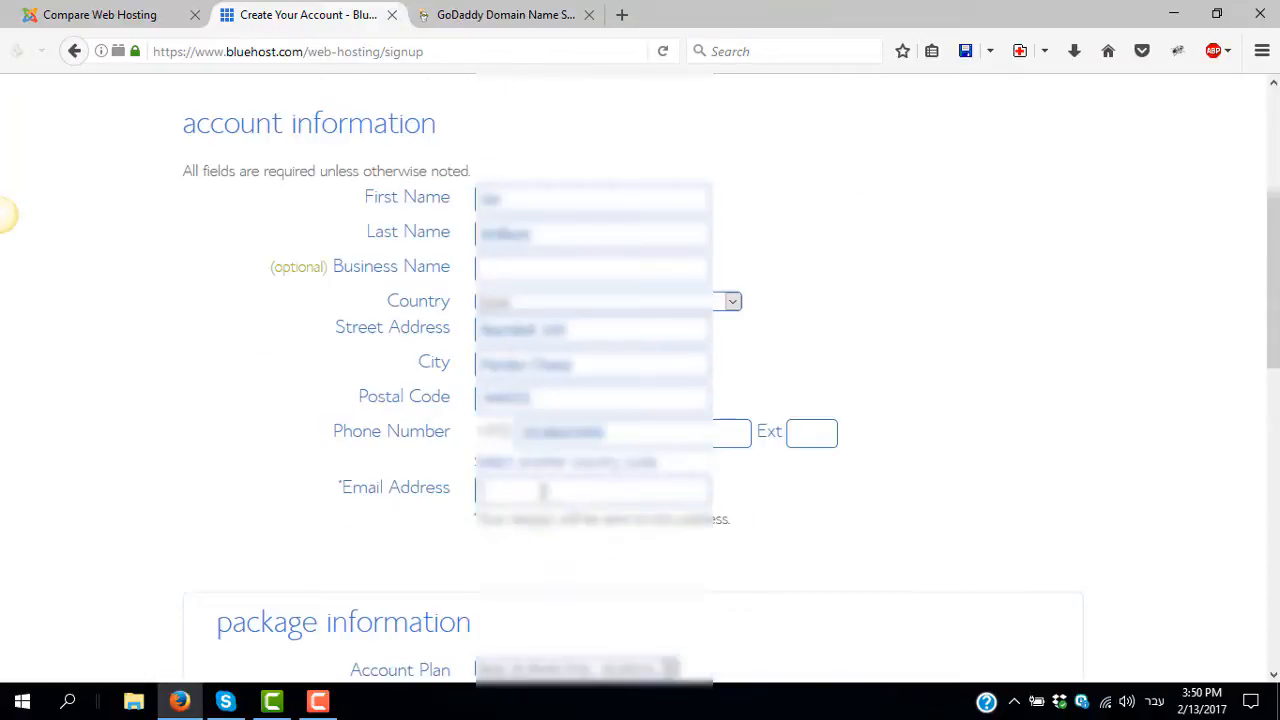
pyautogui.hotkey('alt', 'shift')
pyautogui.write('@gmail.com')
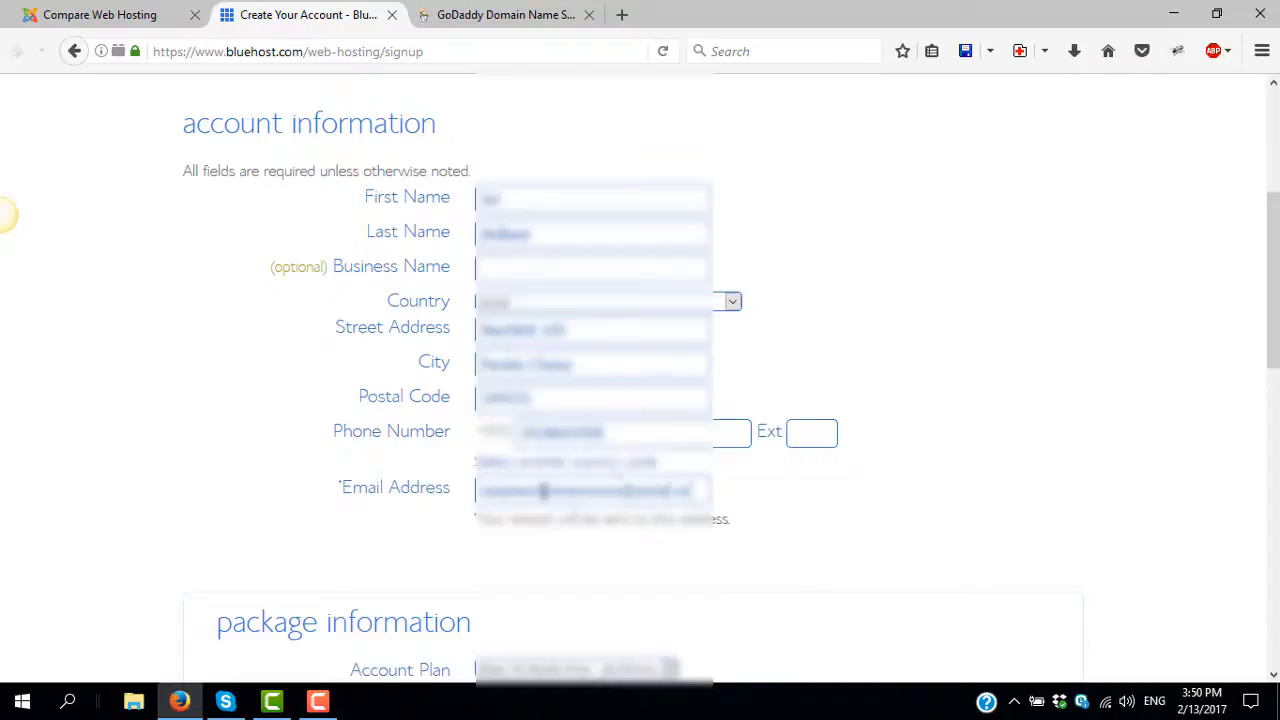
pyautogui.scroll(-4, 231, 532)
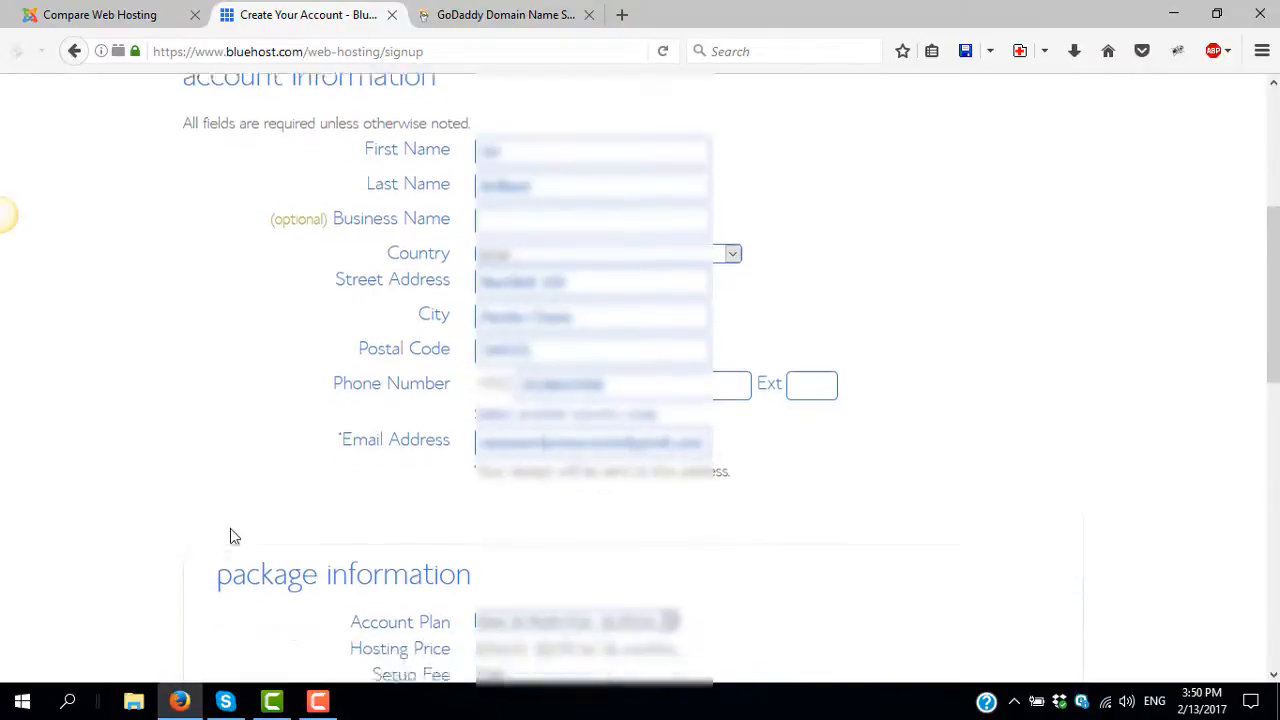
pyautogui.scroll(-4, 231, 529)
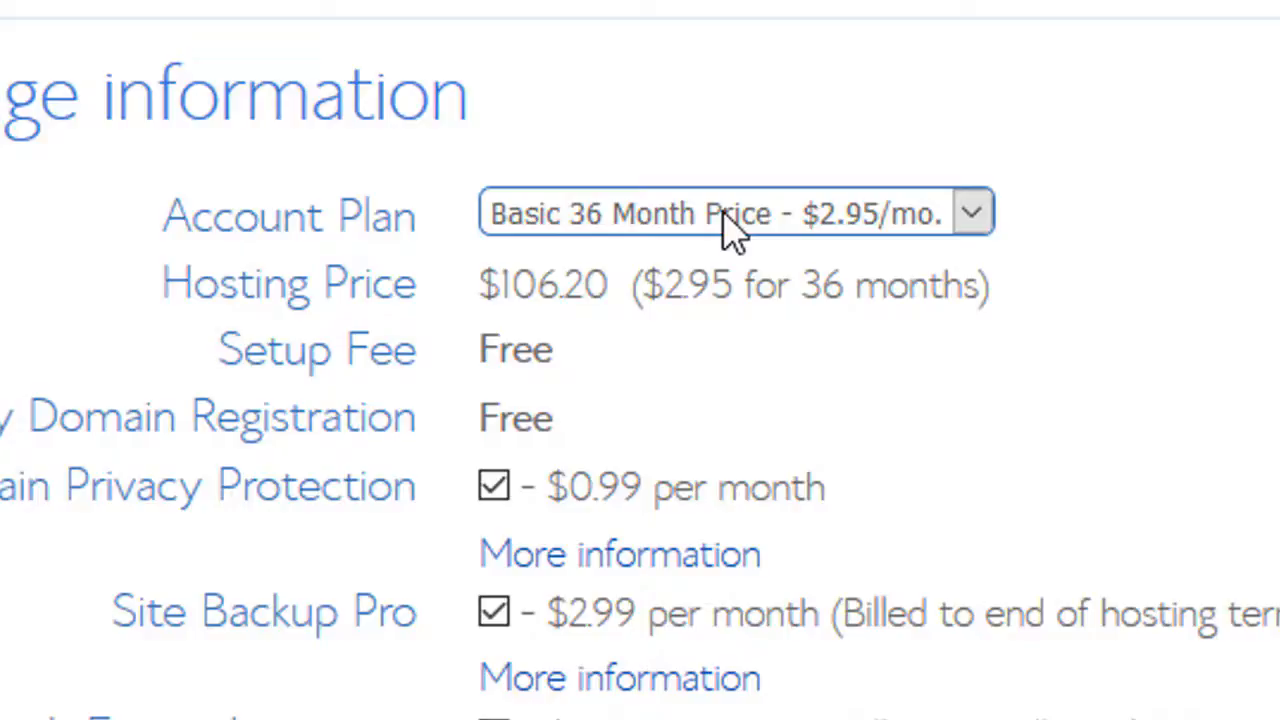
# - Keep the 36-month plan and untick Domain Privacy, Site Backup Pro and SiteLock for $106.20
pyautogui.click(727, 222)
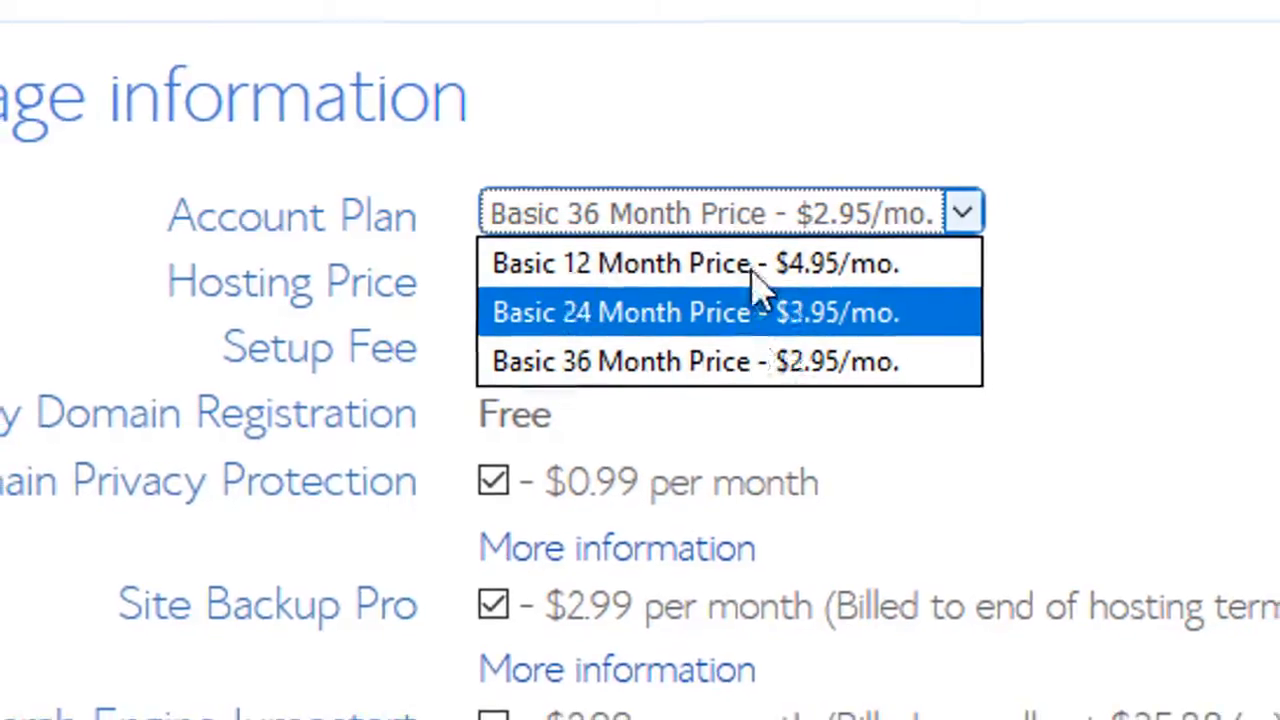
pyautogui.click(684, 368)
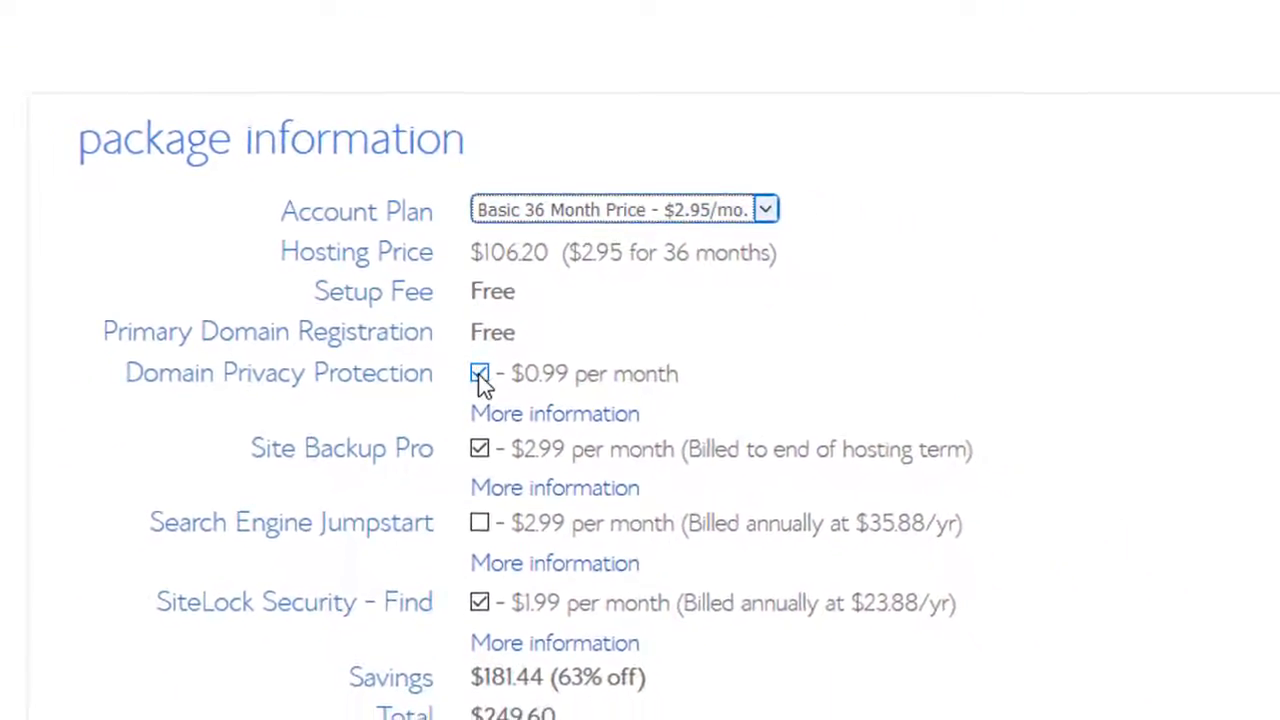
pyautogui.click(480, 375)
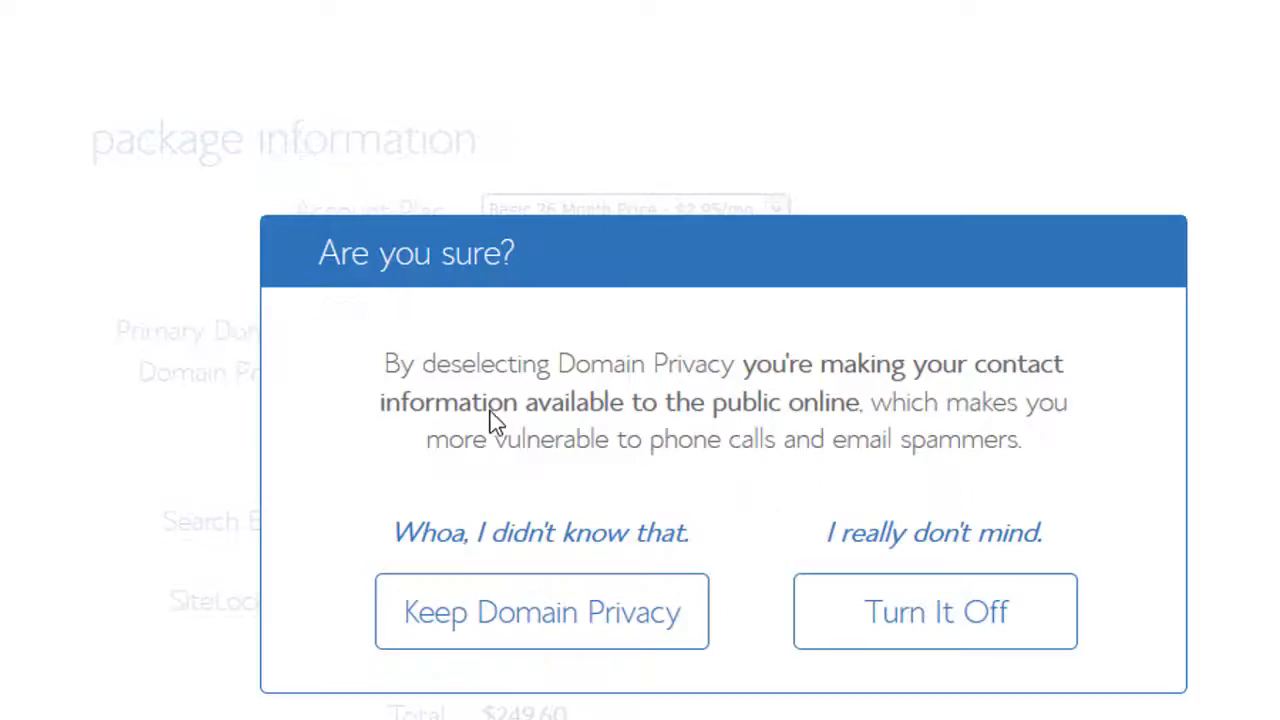
pyautogui.click(903, 623)
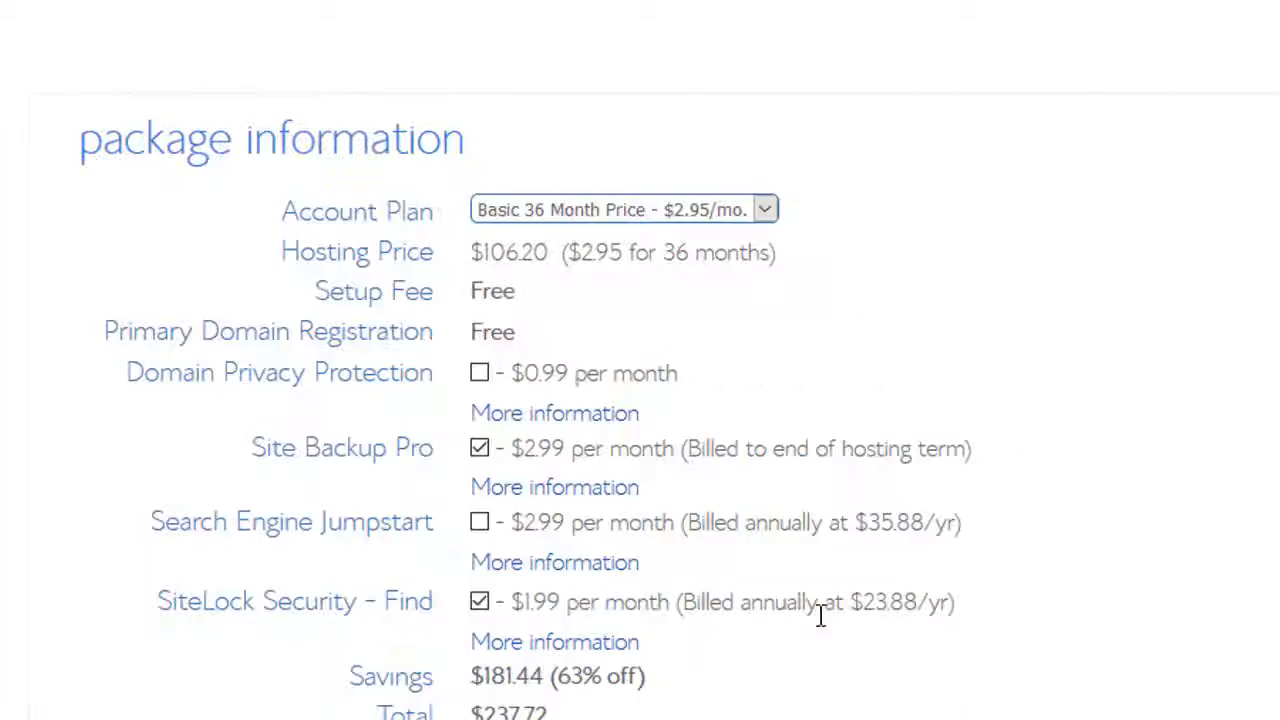
pyautogui.click(480, 449)
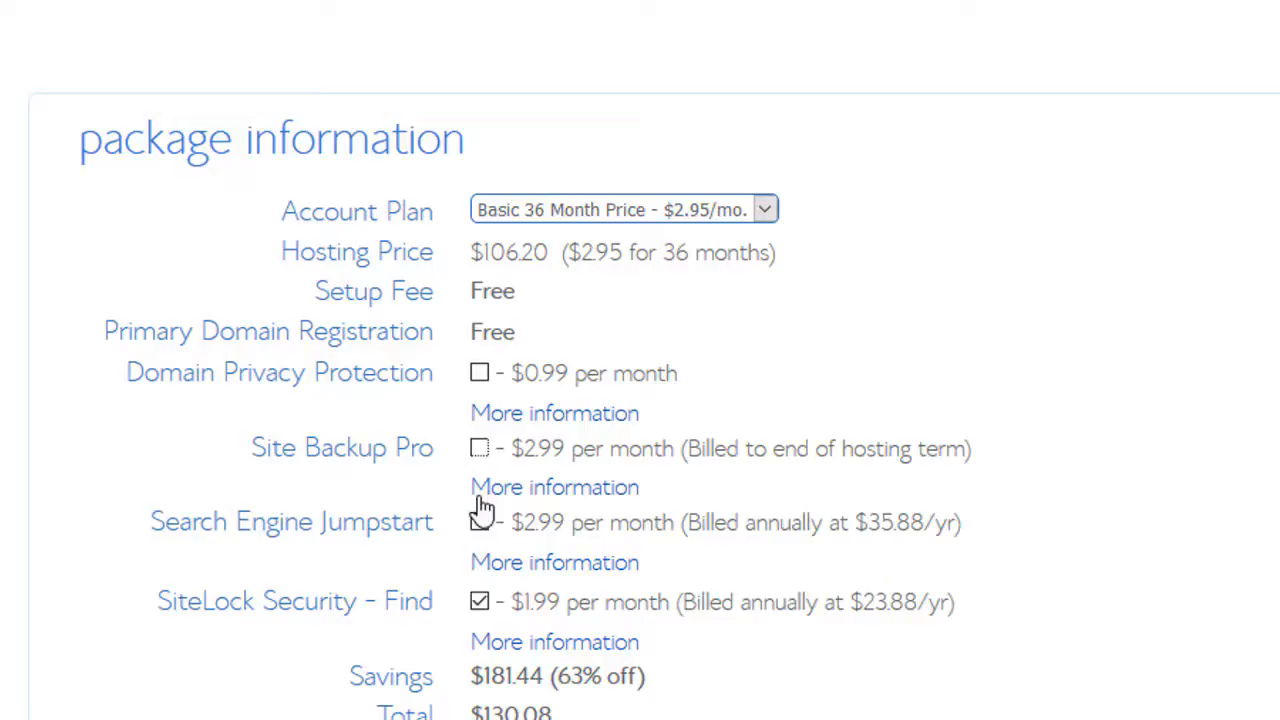
pyautogui.click(481, 600)
pyautogui.scroll(-2, 486, 651)
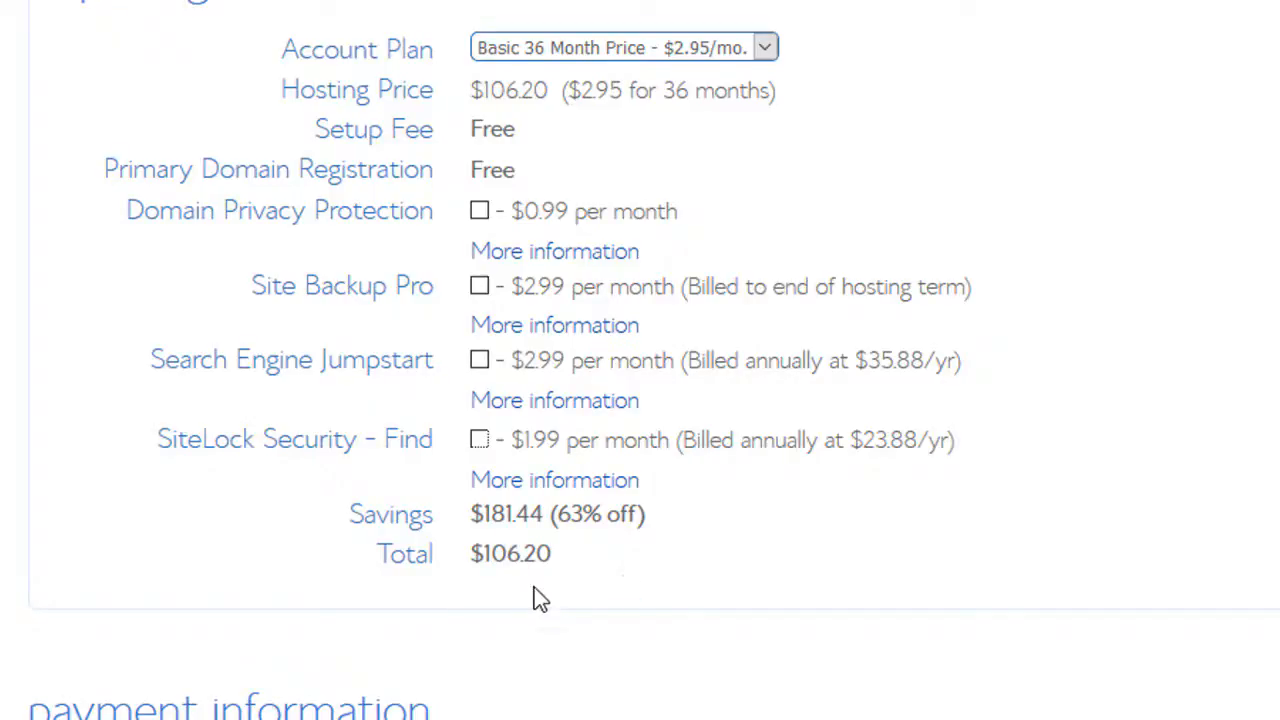
# - Pay with PayPal, accept the terms, submit the order and authorise the $106.20 payment
pyautogui.scroll(-3, 534, 597)
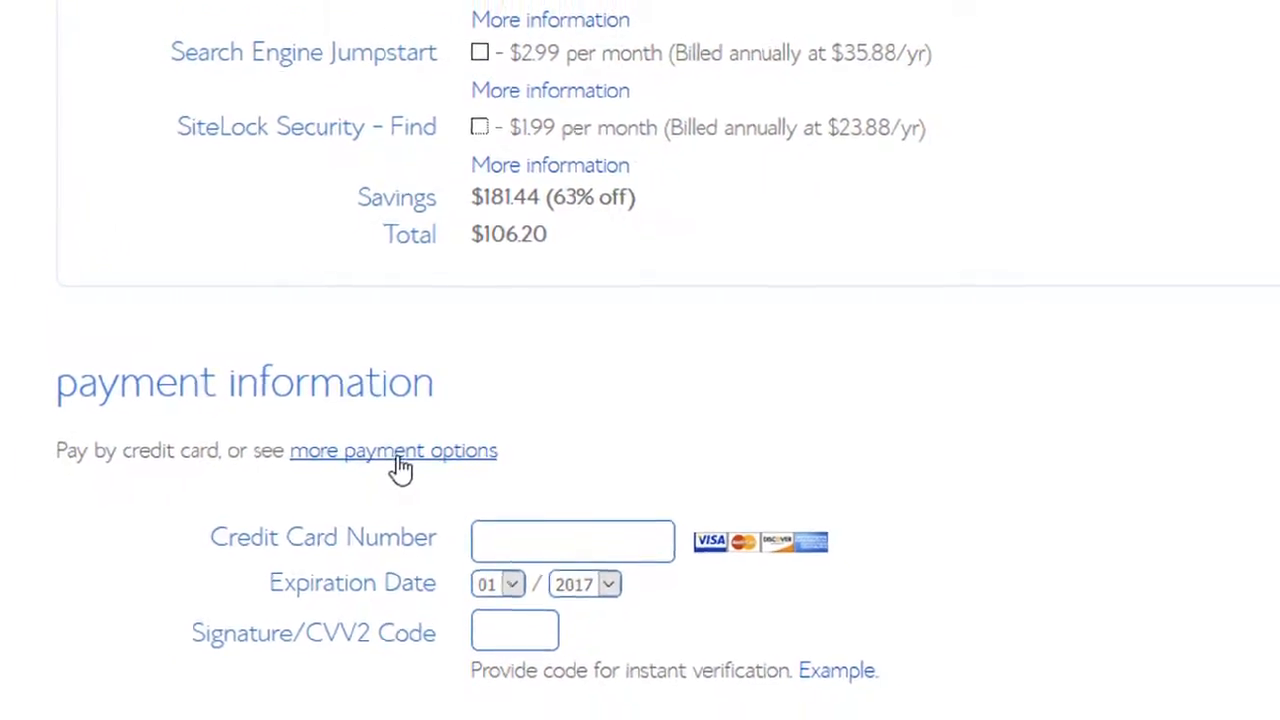
pyautogui.click(398, 458)
pyautogui.click(68, 719)
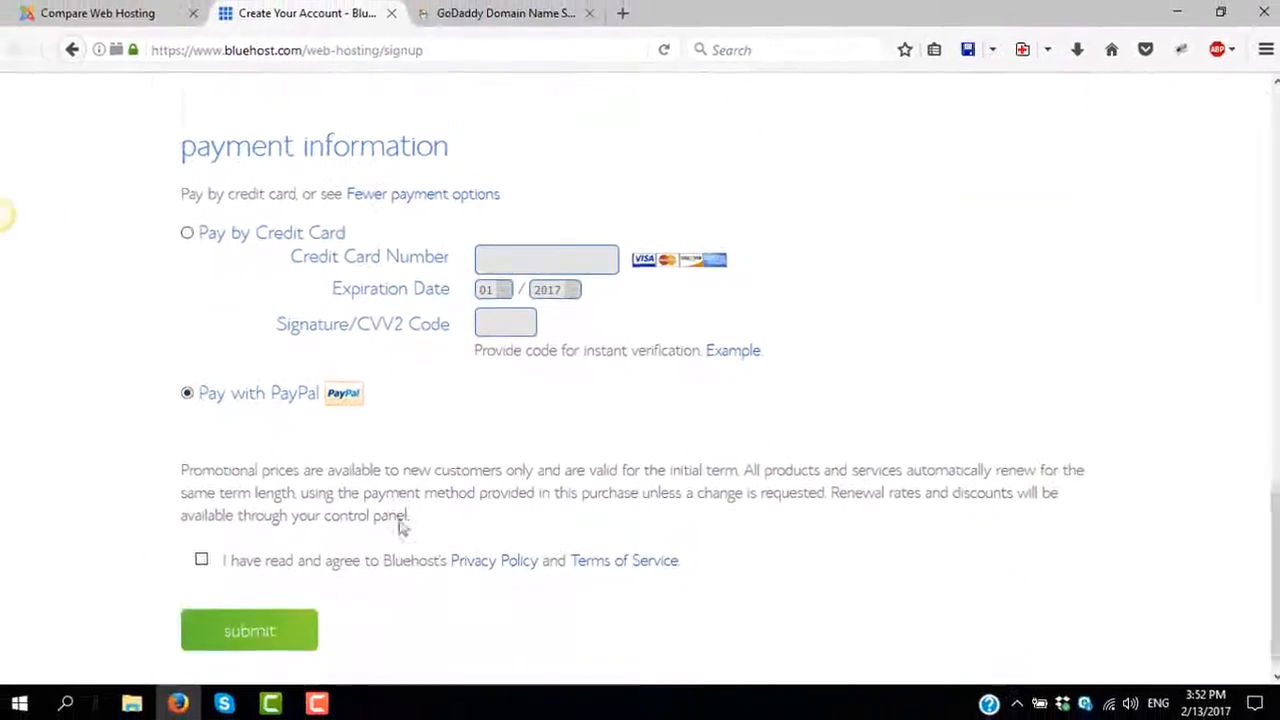
pyautogui.scroll(-1, 400, 527)
pyautogui.click(202, 537)
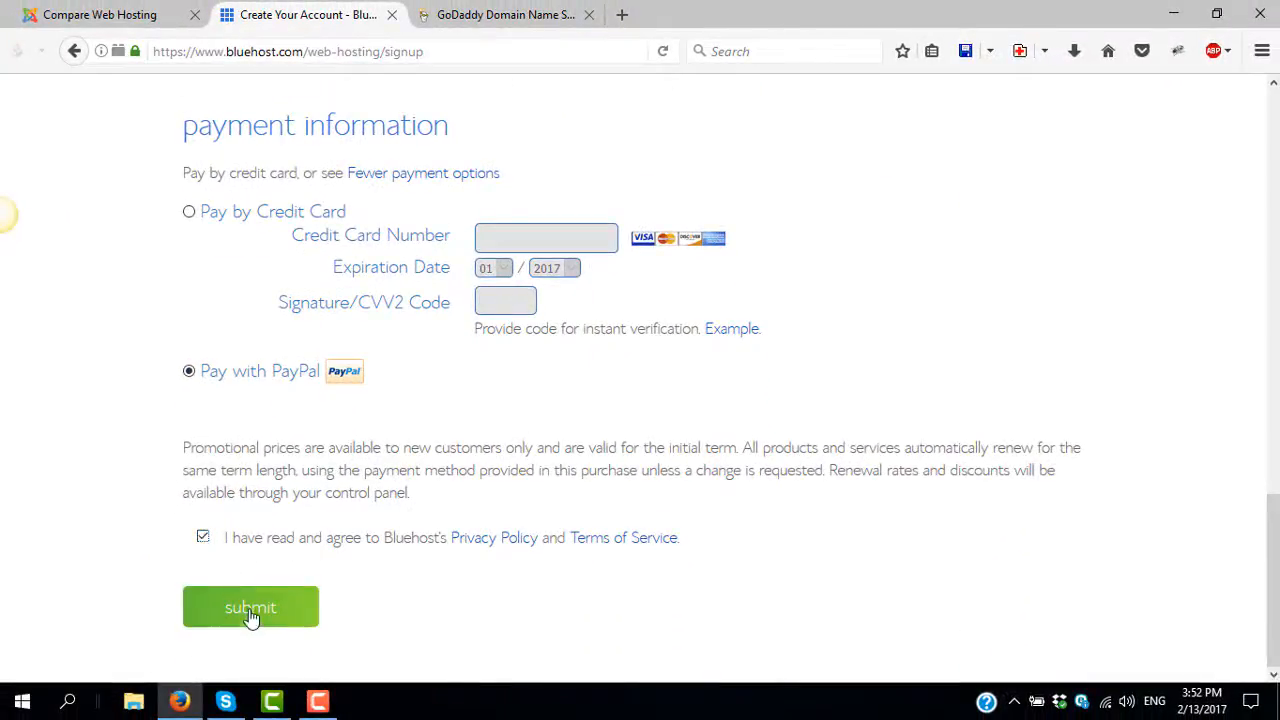
pyautogui.click(253, 616)
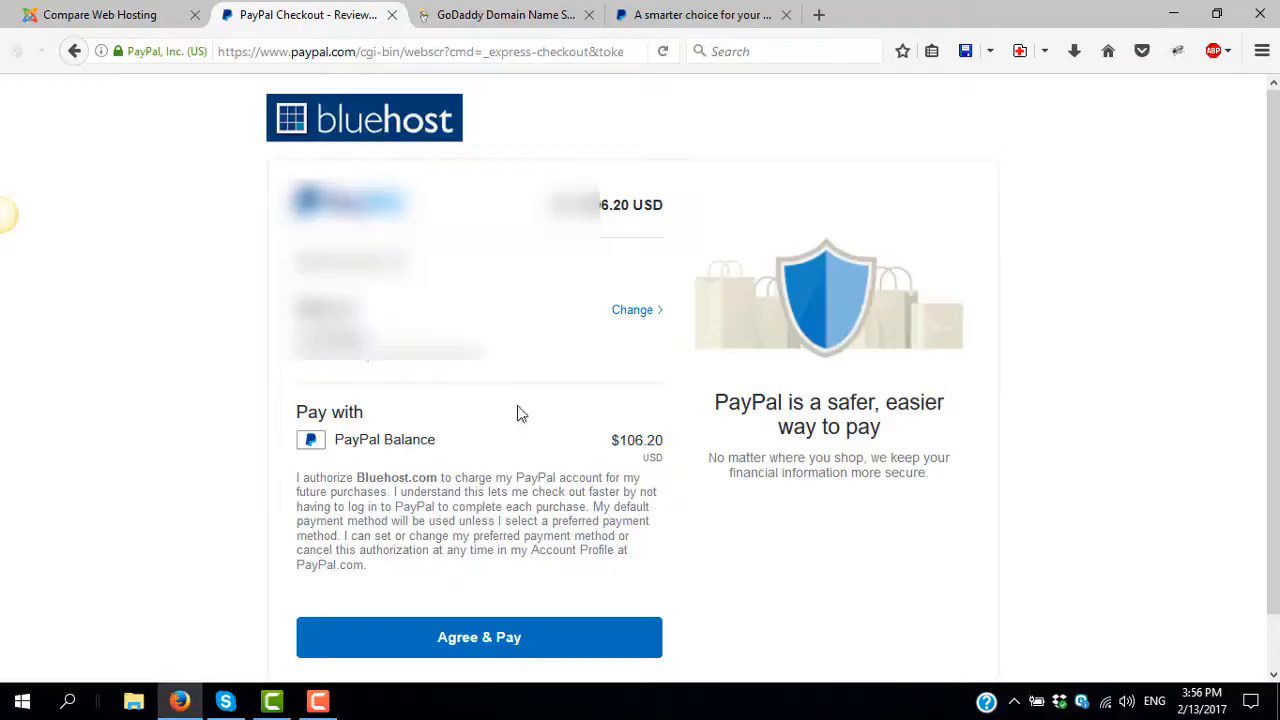
pyautogui.scroll(-1, 526, 466)
pyautogui.click(476, 588)
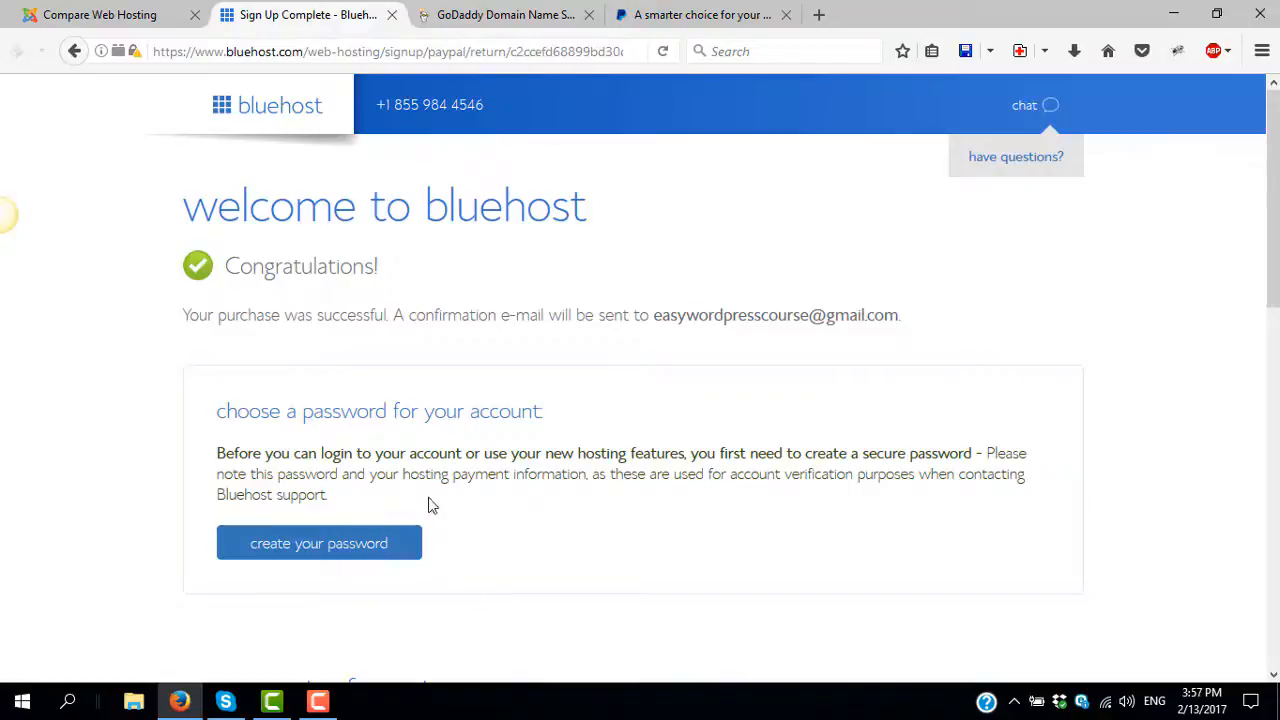
# - Enter the new password once, then open Notepad and move it to the screen's right edge
pyautogui.click(312, 547)
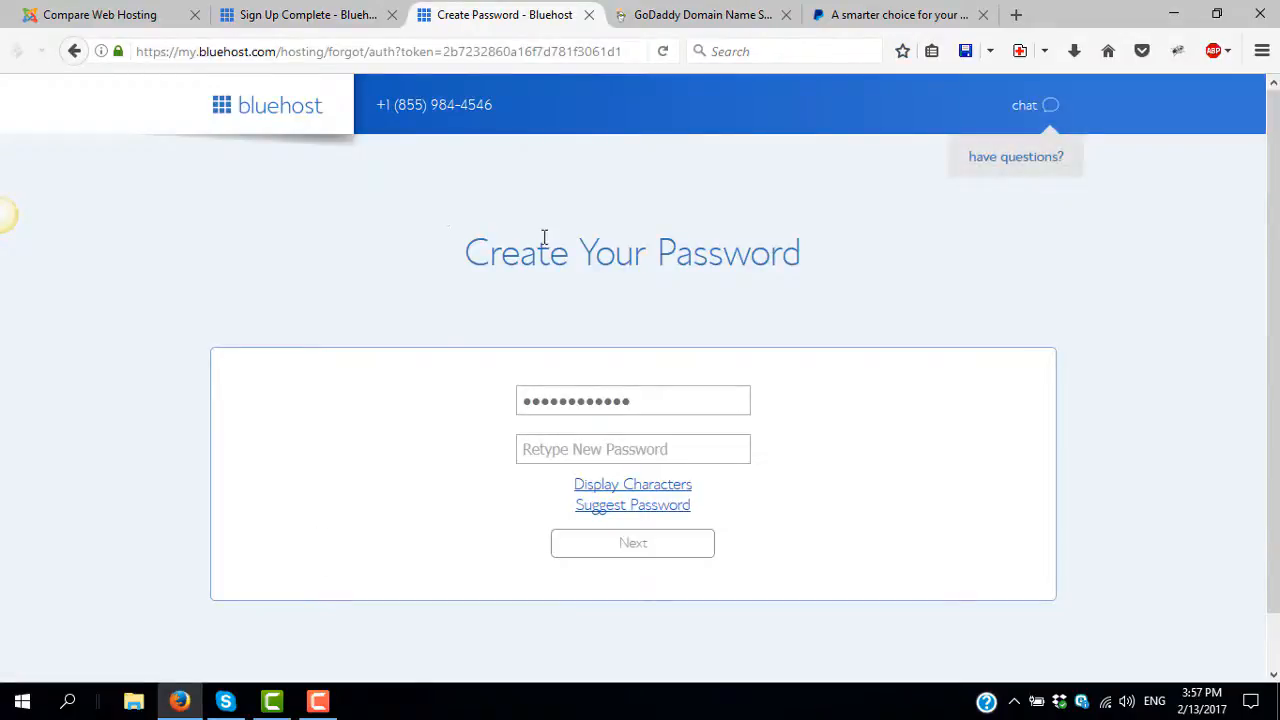
pyautogui.click(70, 705)
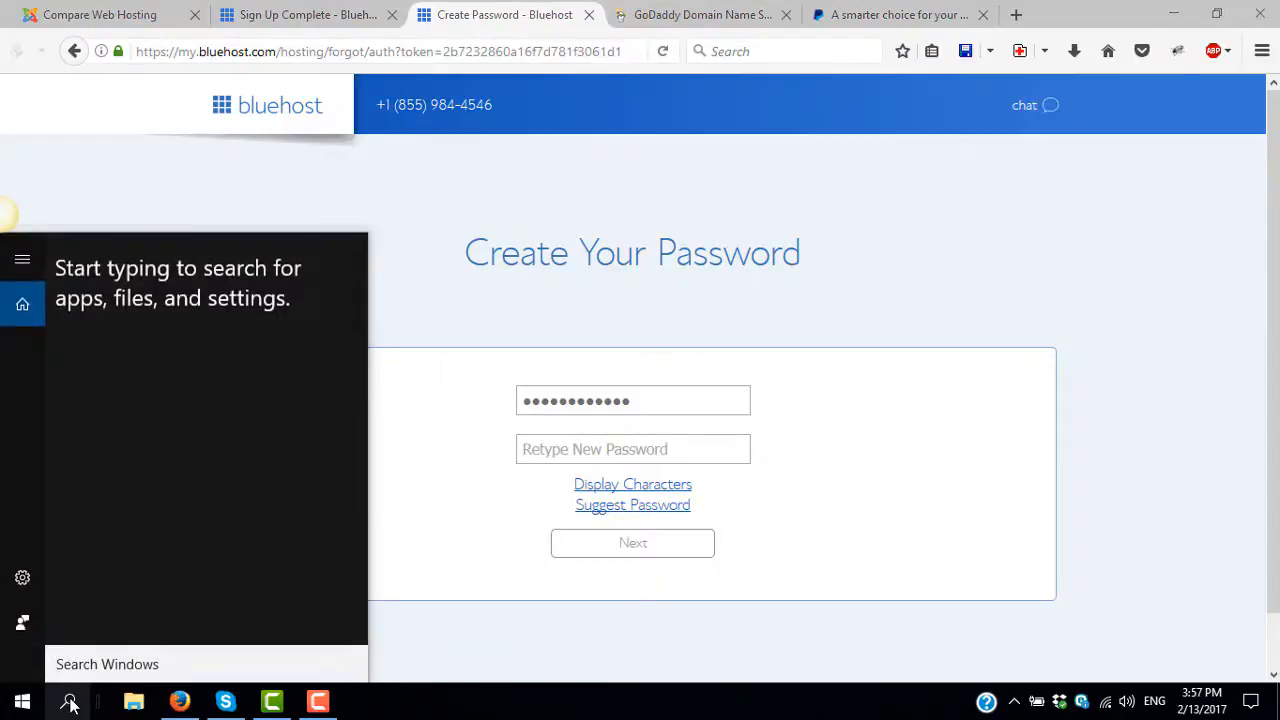
pyautogui.write('note')
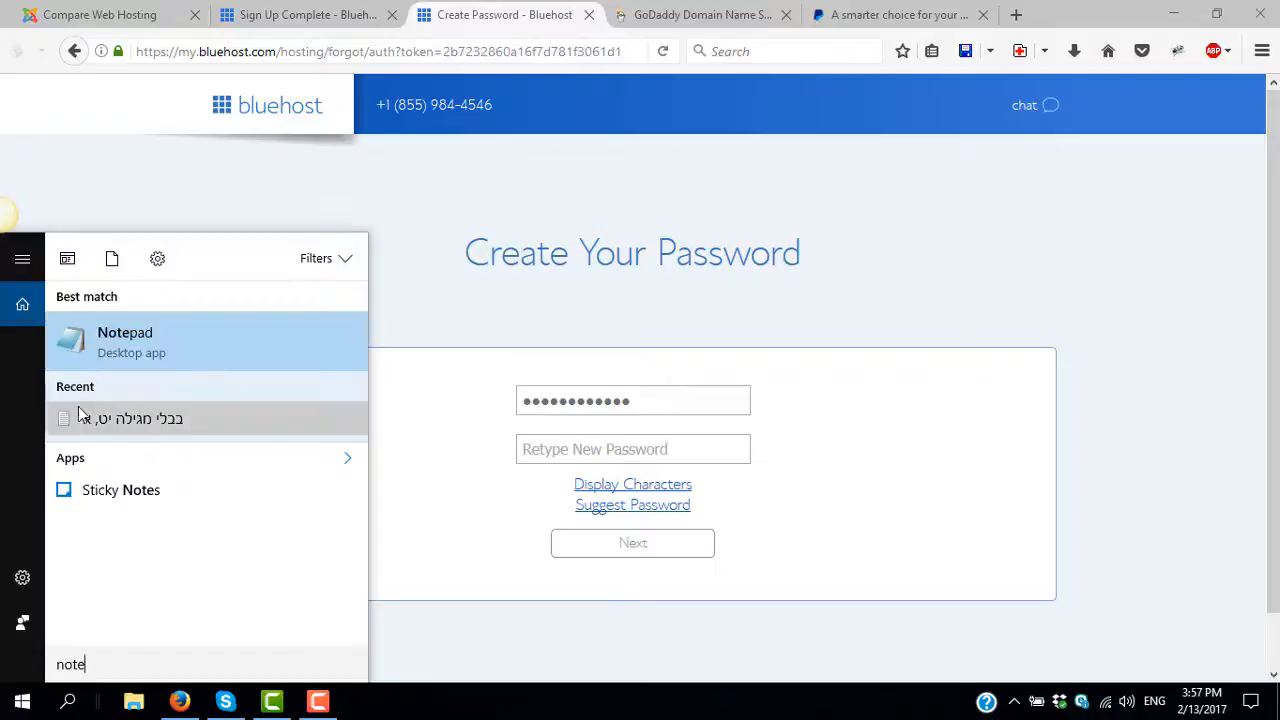
pyautogui.click(95, 350)
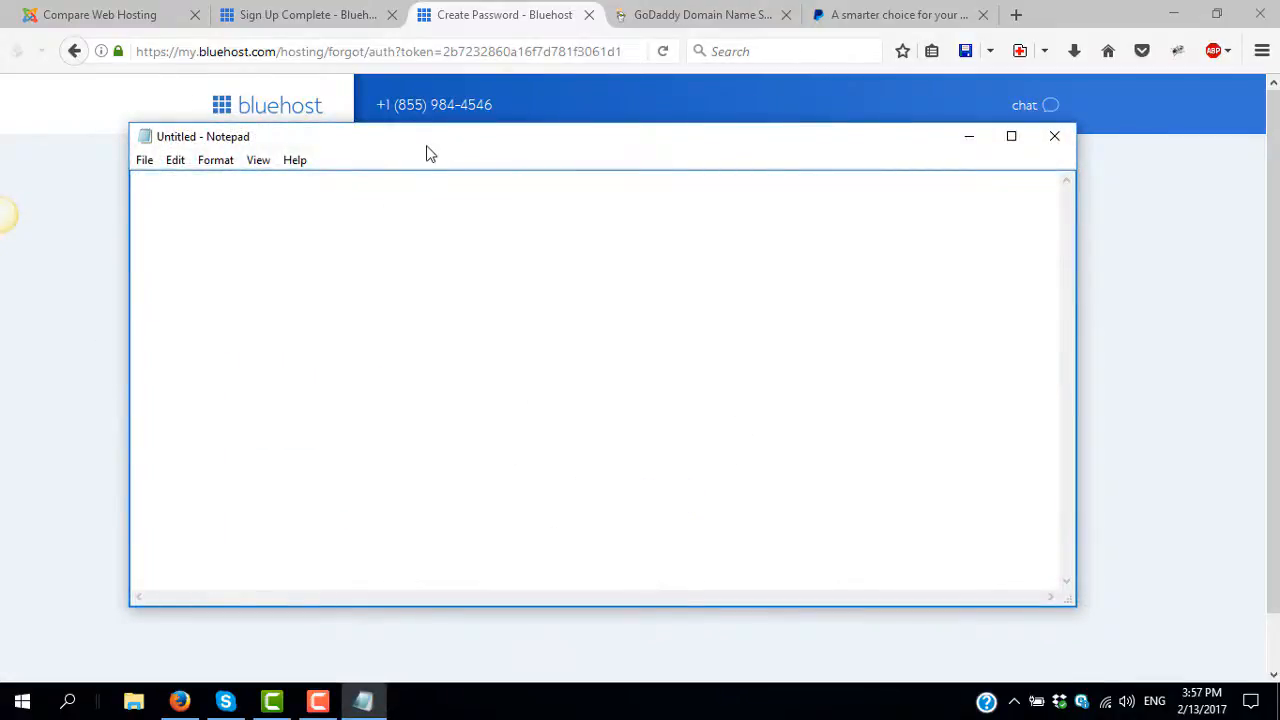
pyautogui.moveTo(430, 148); pyautogui.dragTo(1153, 158)
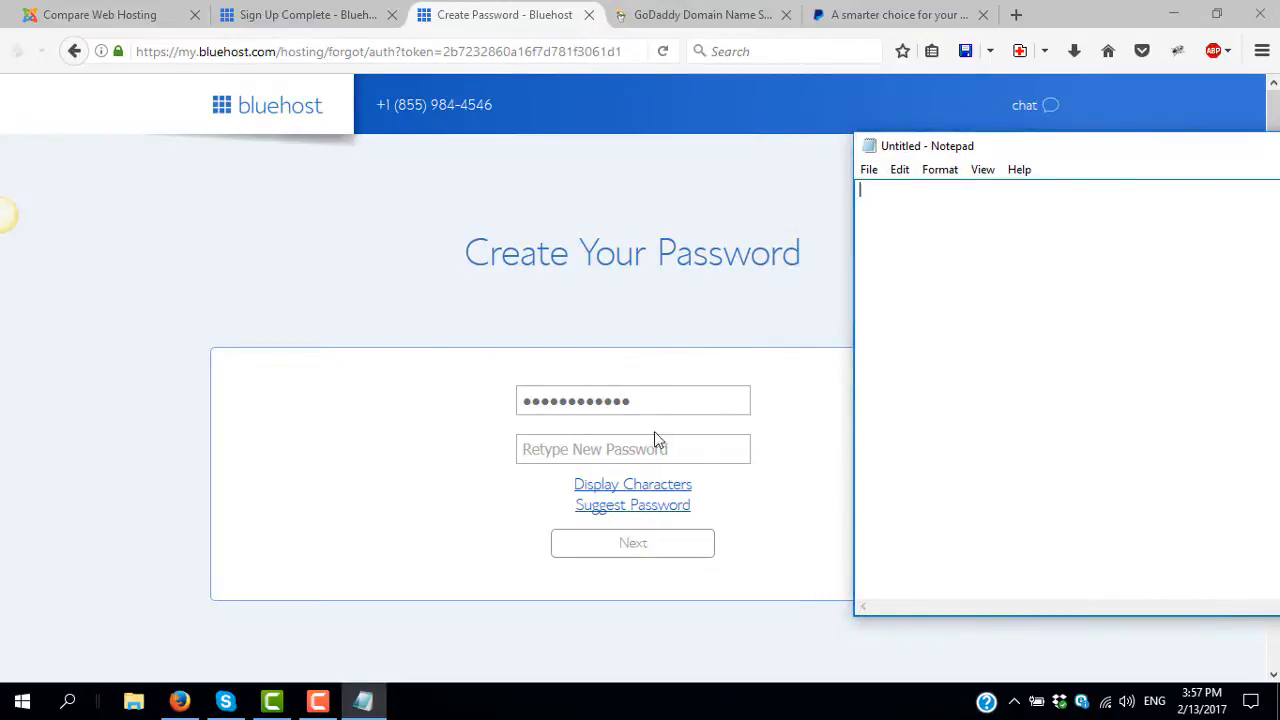
# - Show the password characters, generate a suggested strong password for both fields, and select it
pyautogui.click(644, 487)
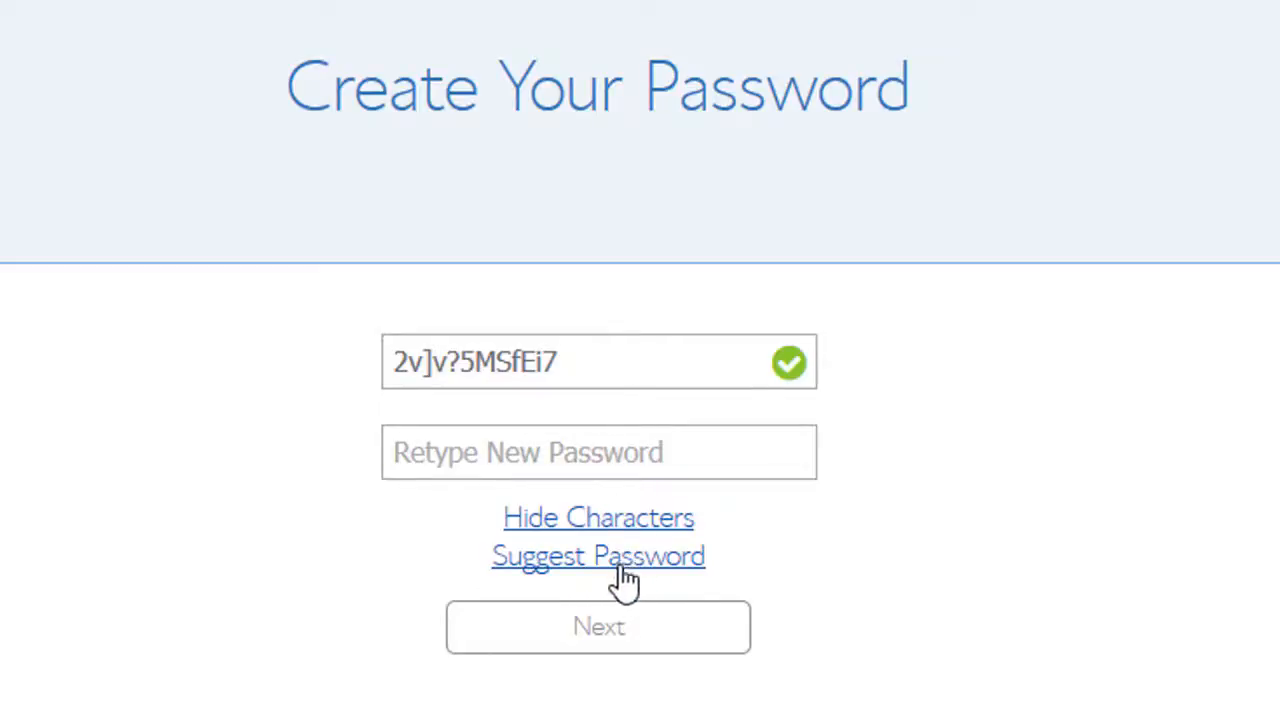
pyautogui.click(594, 562)
pyautogui.click(596, 560)
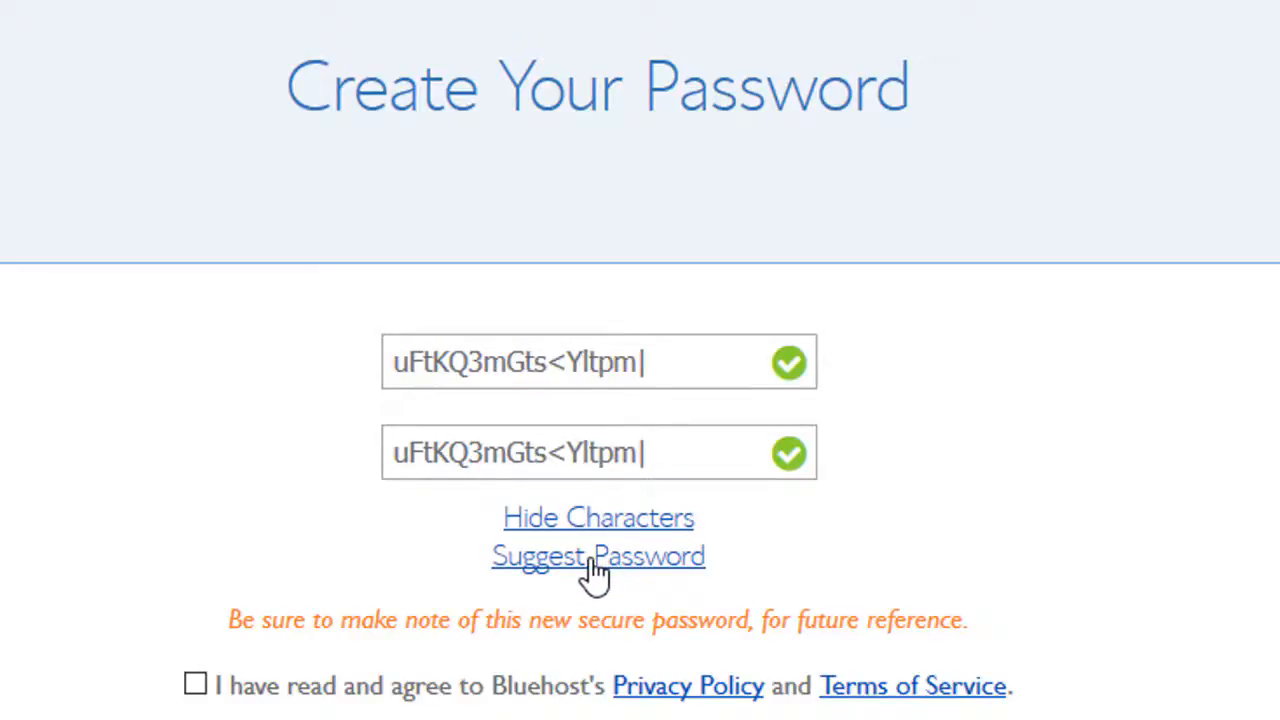
pyautogui.click(596, 560)
pyautogui.click(594, 562)
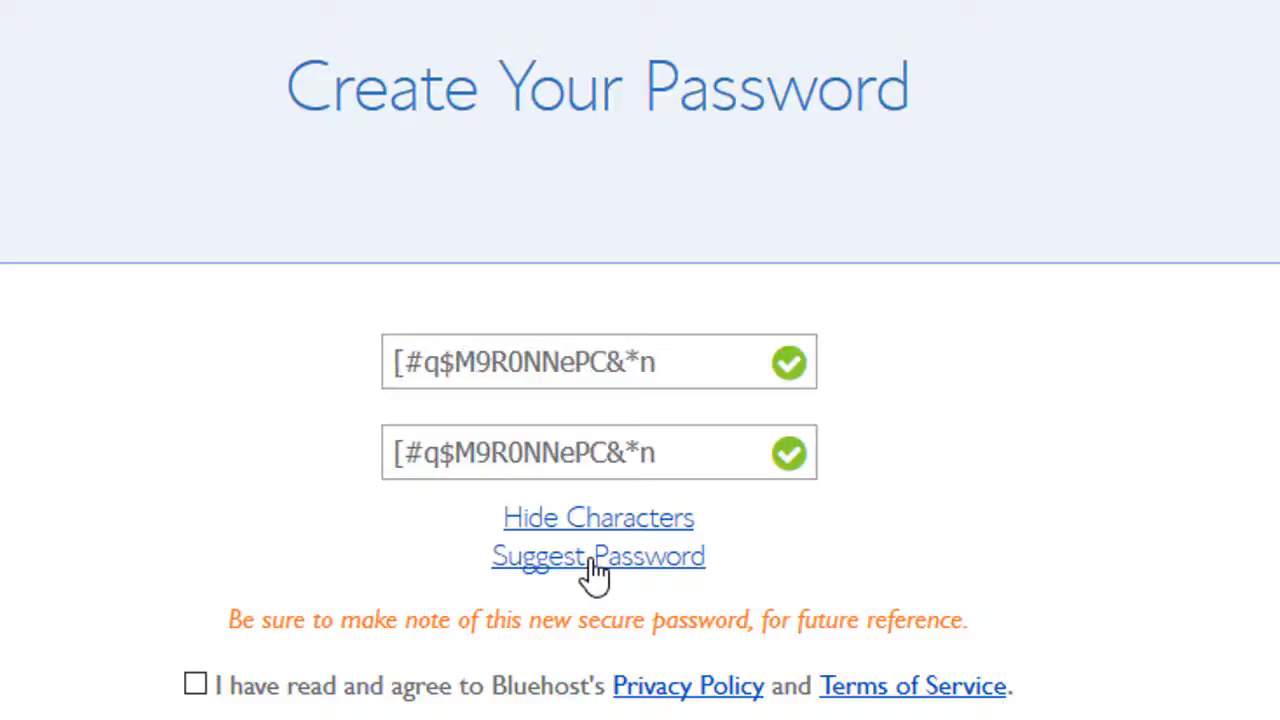
pyautogui.click(594, 562)
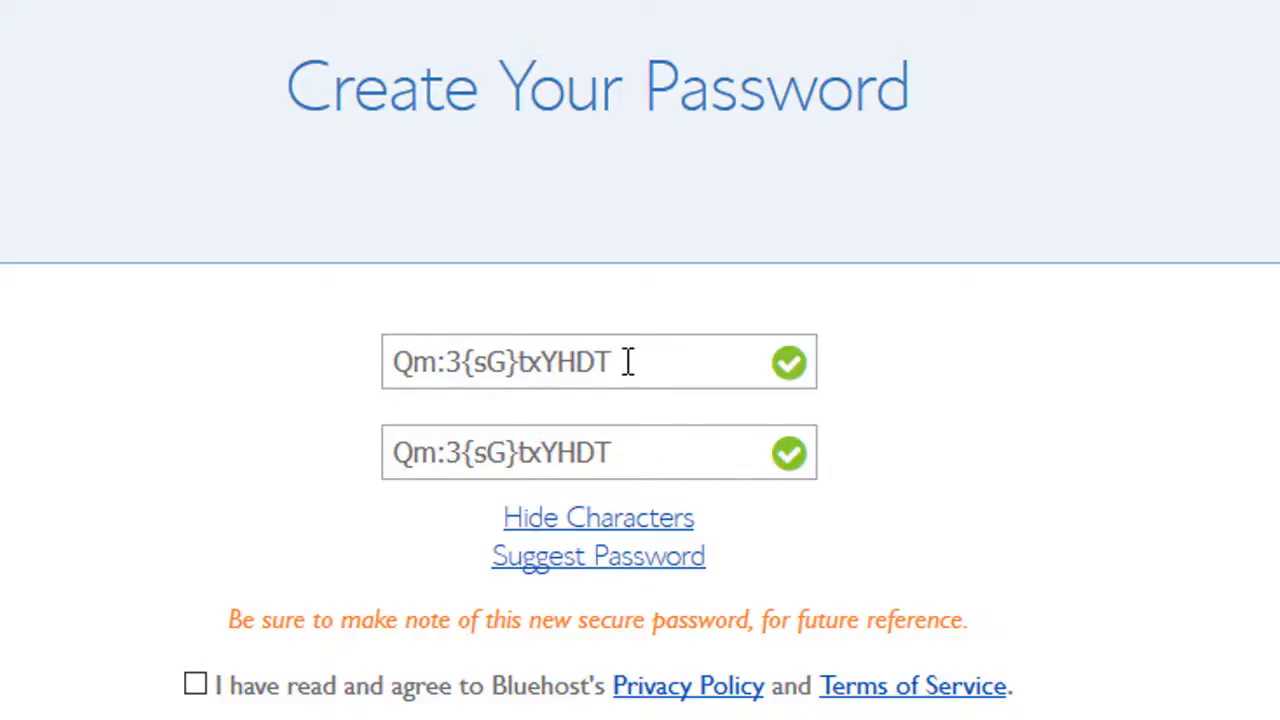
pyautogui.moveTo(629, 360); pyautogui.dragTo(369, 377)
pyautogui.hotkey('ctrl', 'c')
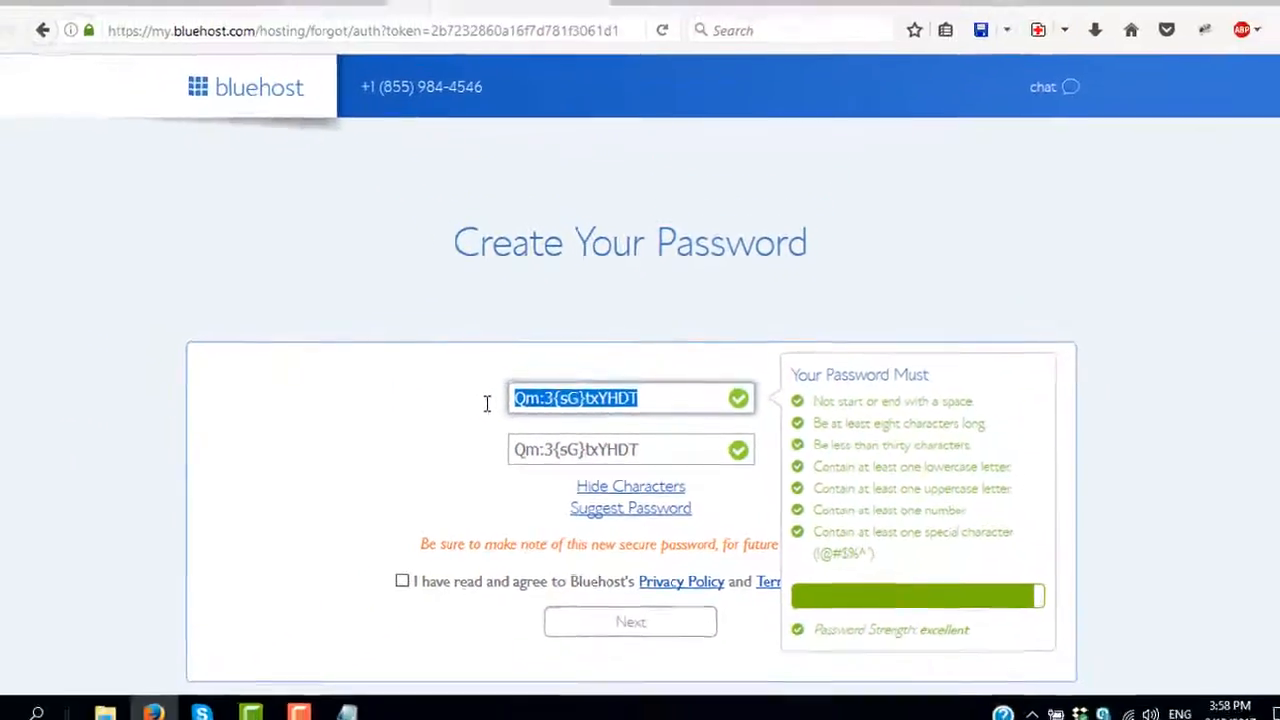
# - Paste the password into Notepad, then tick the privacy policy and terms agreement
pyautogui.hotkey('alt', 'Tab')
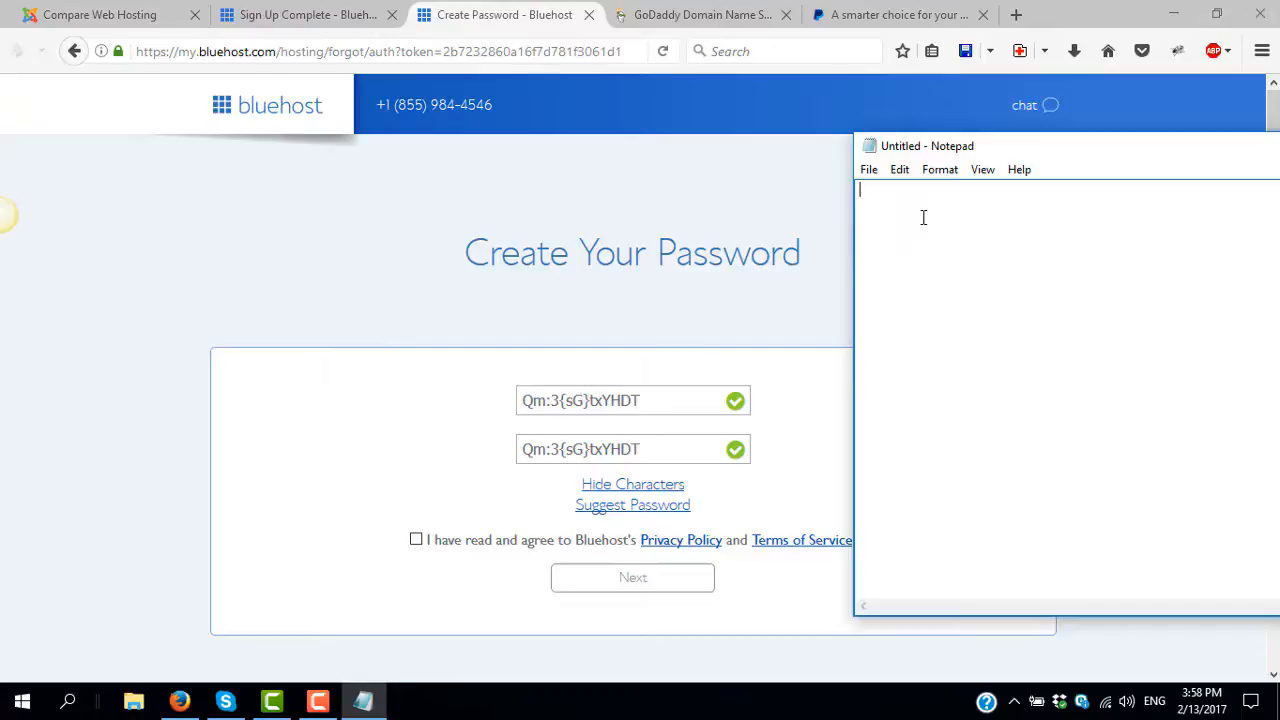
pyautogui.hotkey('ctrl', 'v')
pyautogui.hotkey('alt', 'Tab')
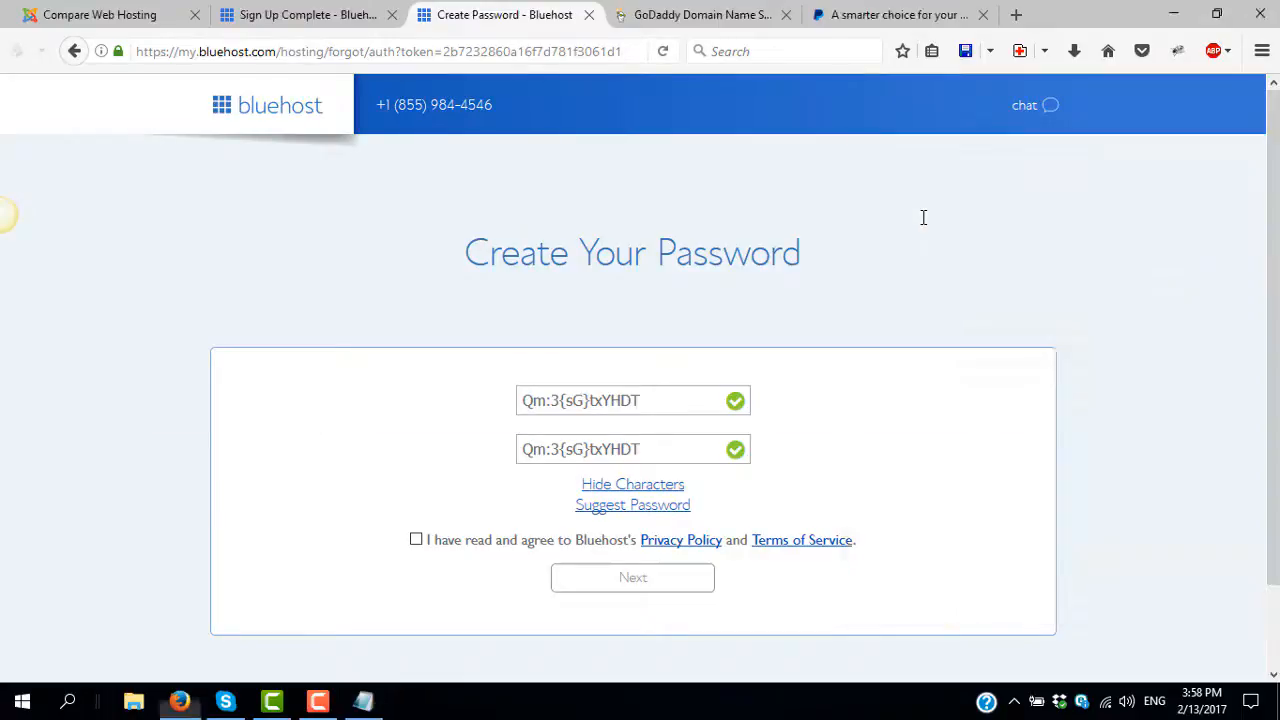
pyautogui.hotkey('alt', 'Tab')
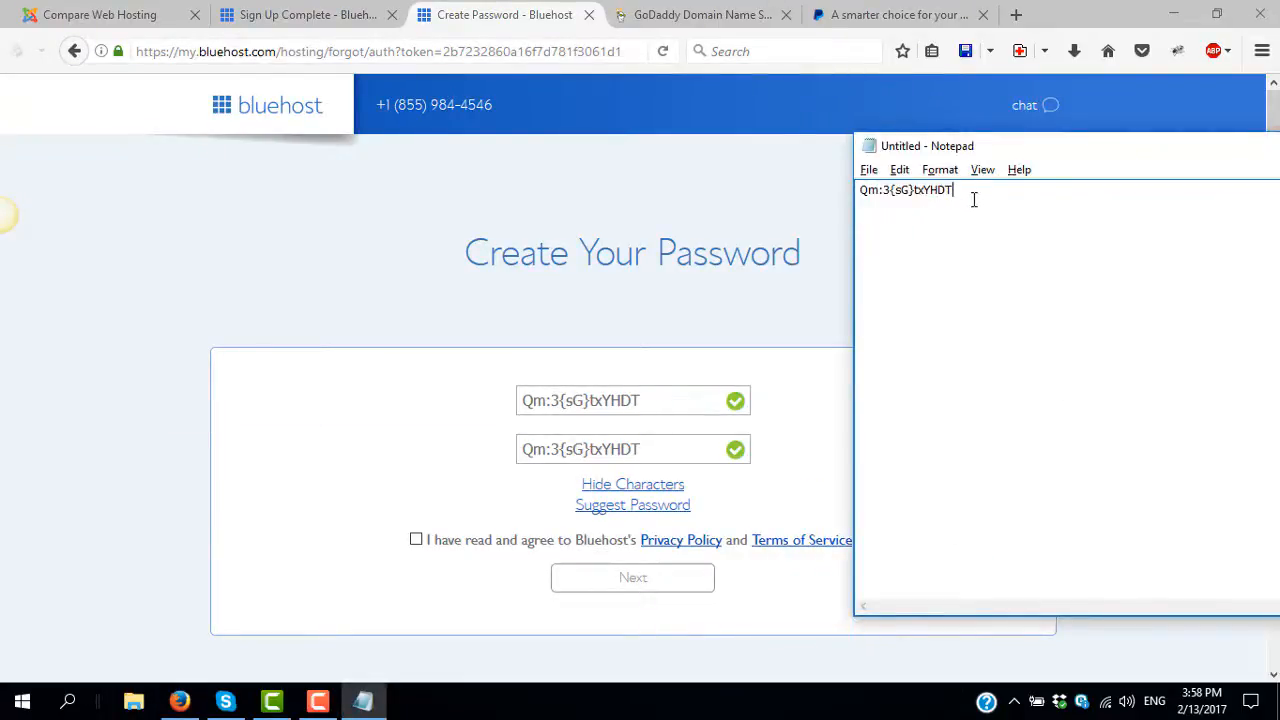
pyautogui.click(563, 322)
pyautogui.click(416, 541)
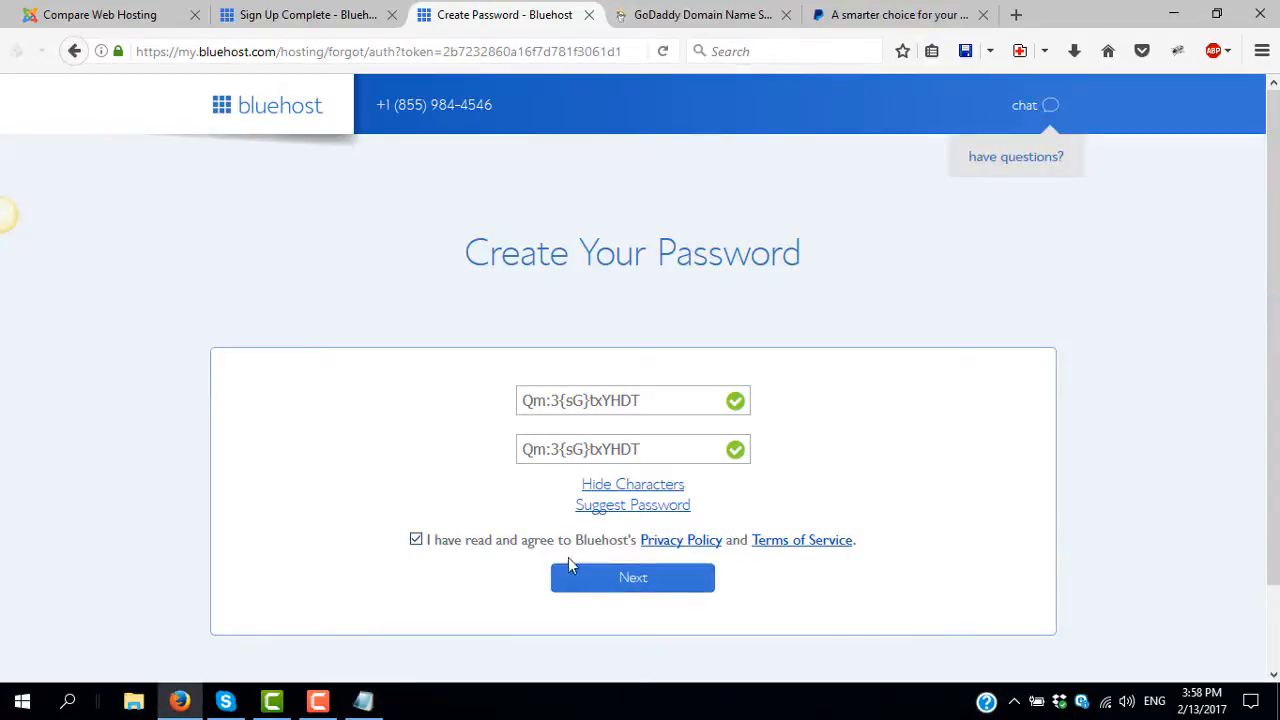
# - Submit the new password and log in to the easywp.info hosting home dashboard
pyautogui.click(614, 579)
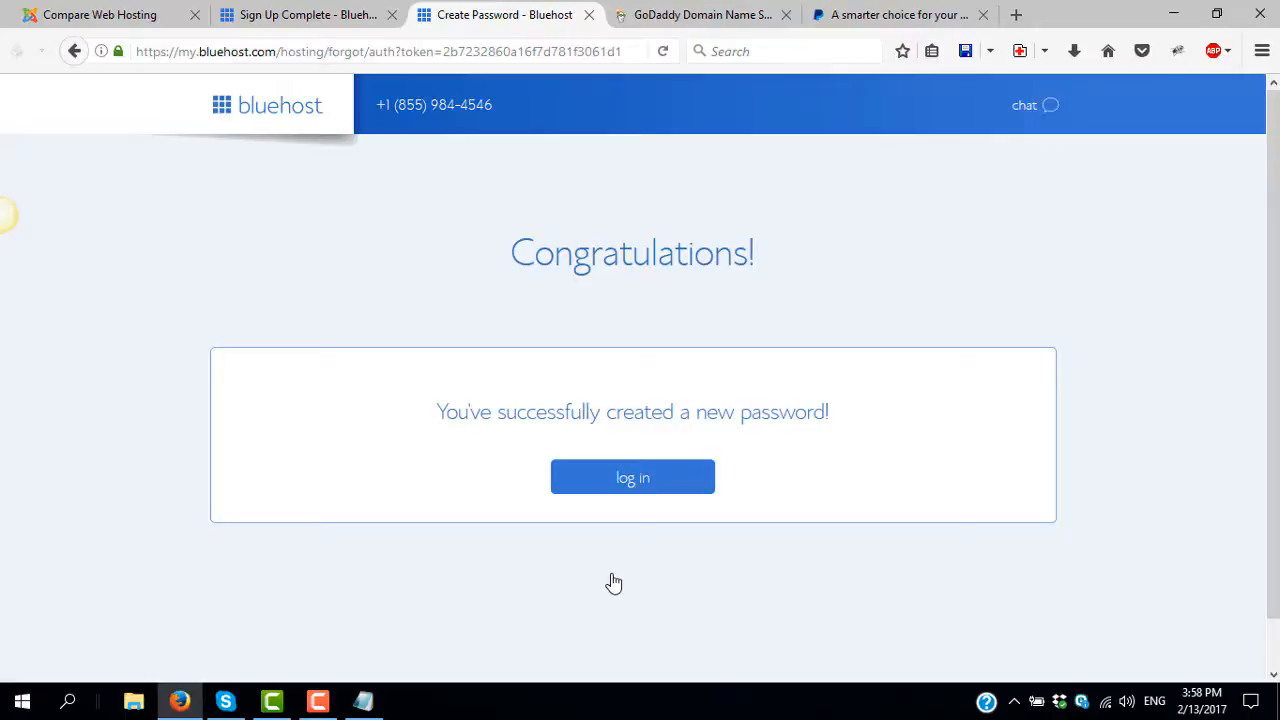
pyautogui.click(634, 480)
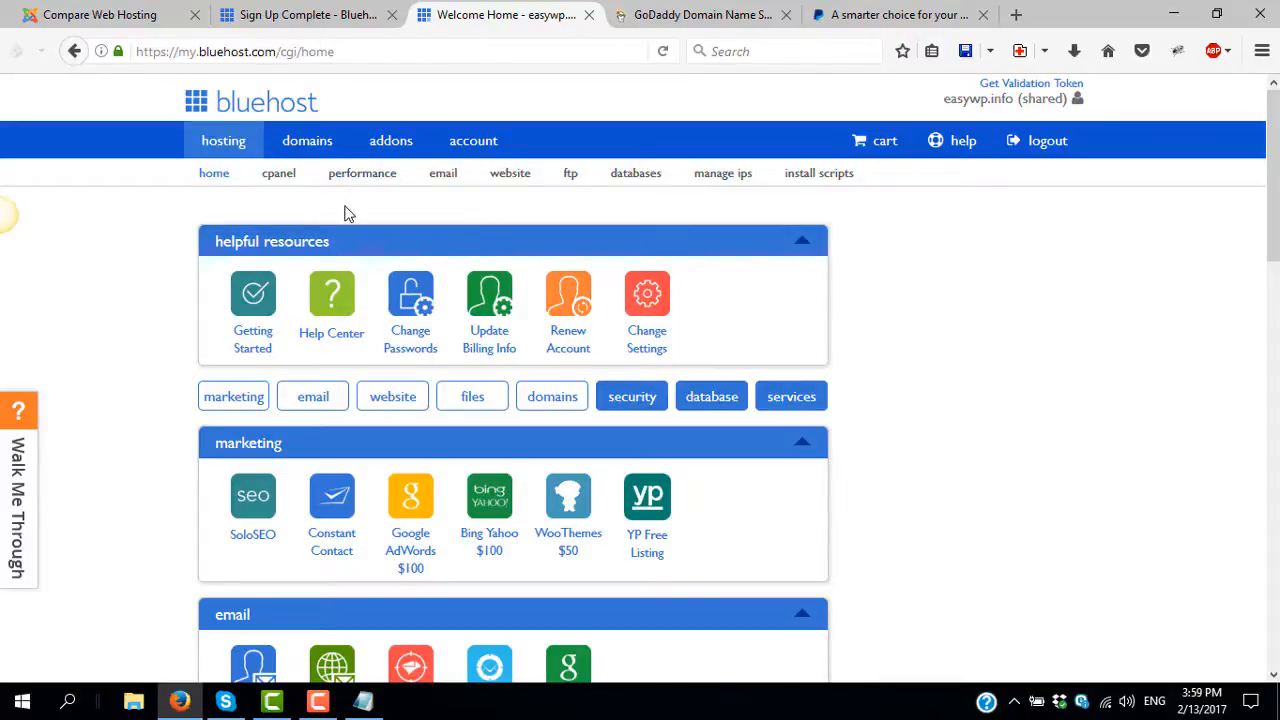
# - Go to cPanel to view the Basic shared hosting service for easywp.info
pyautogui.click(280, 178)
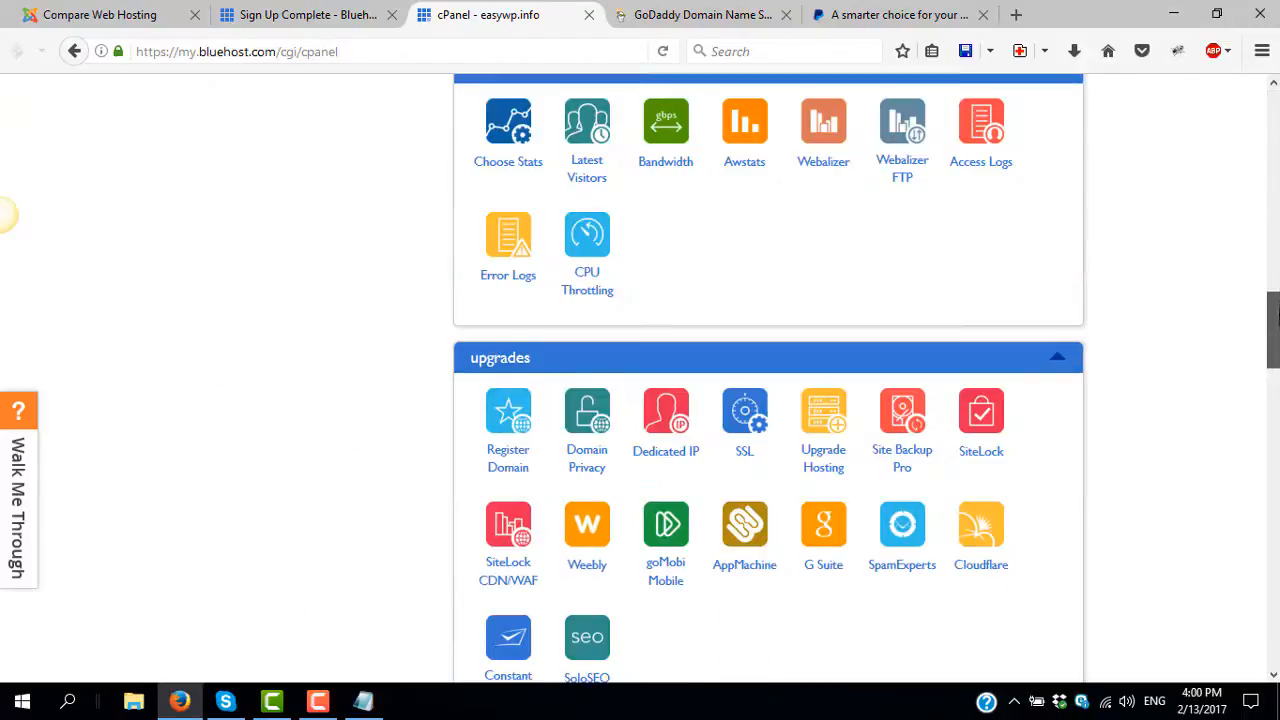
# - Scroll to cPanel's website section and launch the Install WordPress tool
pyautogui.moveTo(1273, 330); pyautogui.dragTo(1278, 130)
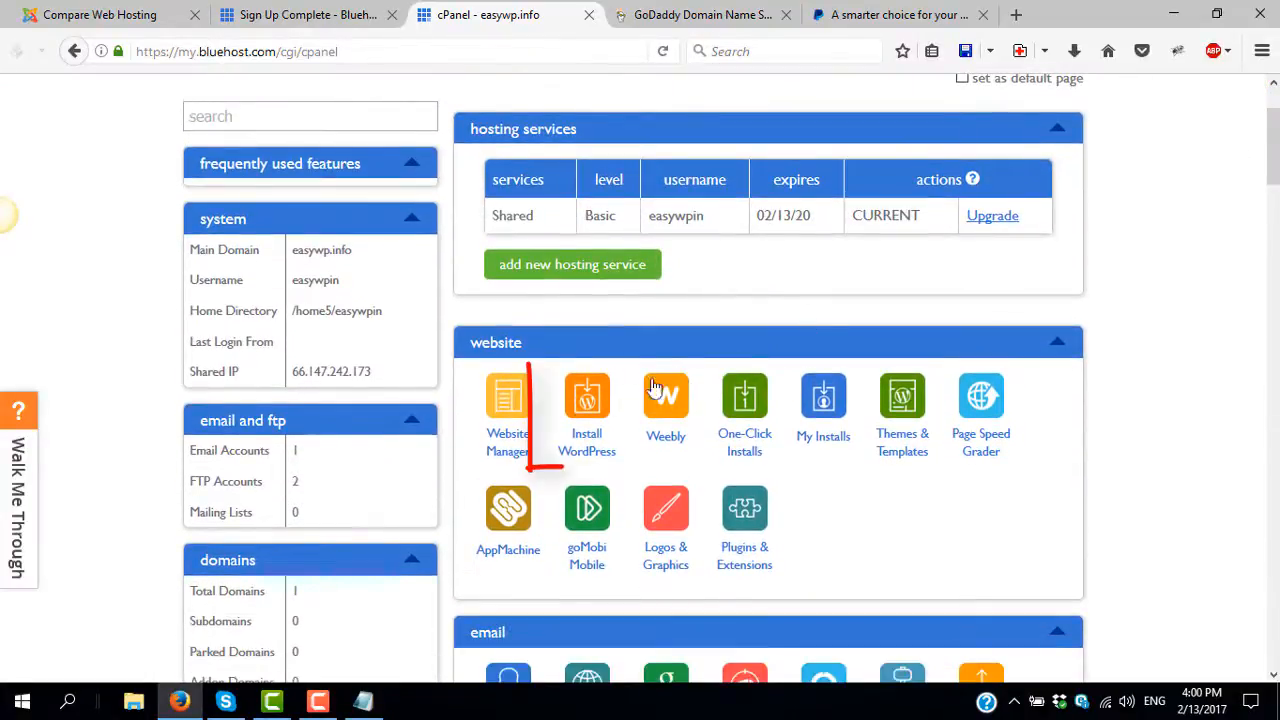
pyautogui.click(587, 445)
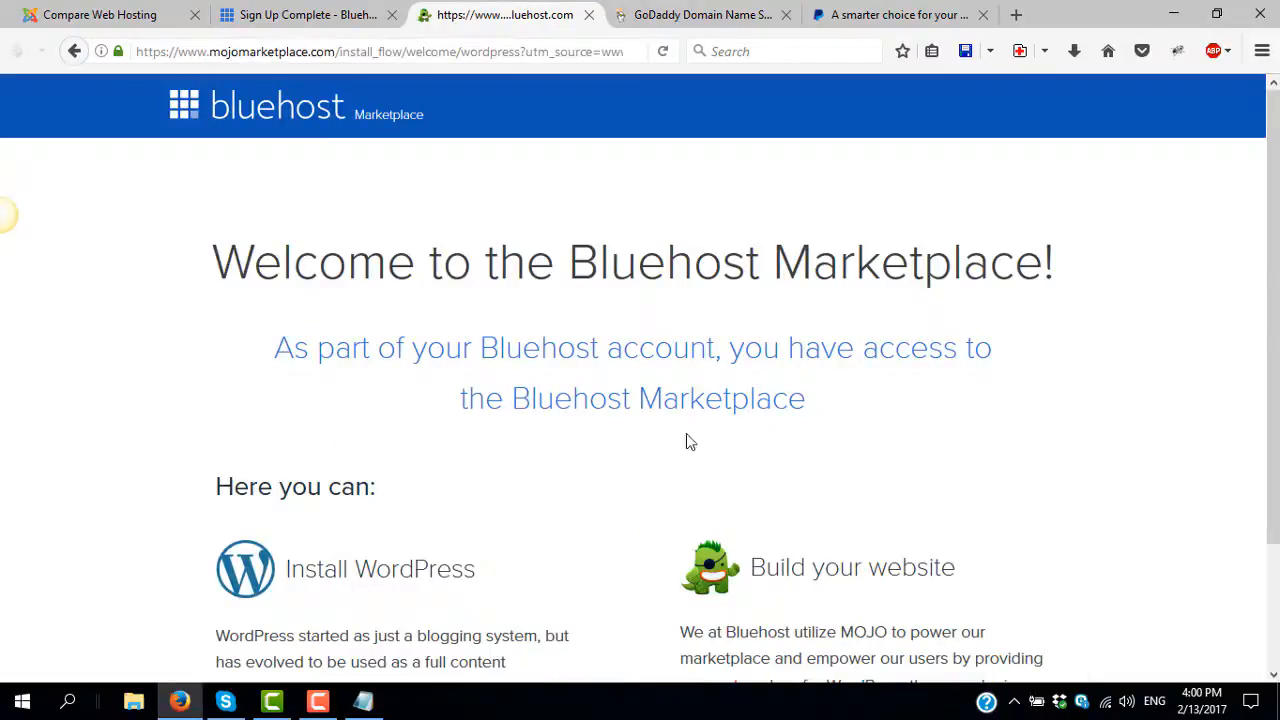
pyautogui.scroll(-2, 548, 462)
pyautogui.scroll(-1, 548, 462)
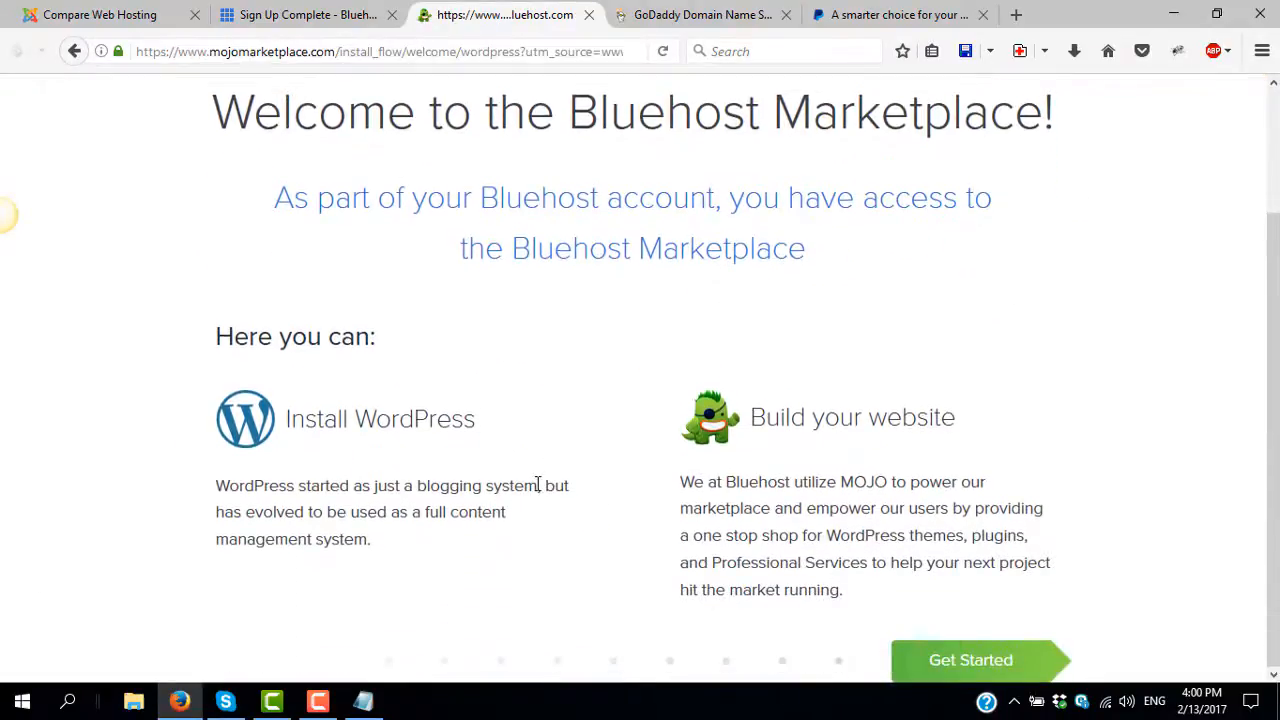
pyautogui.click(957, 662)
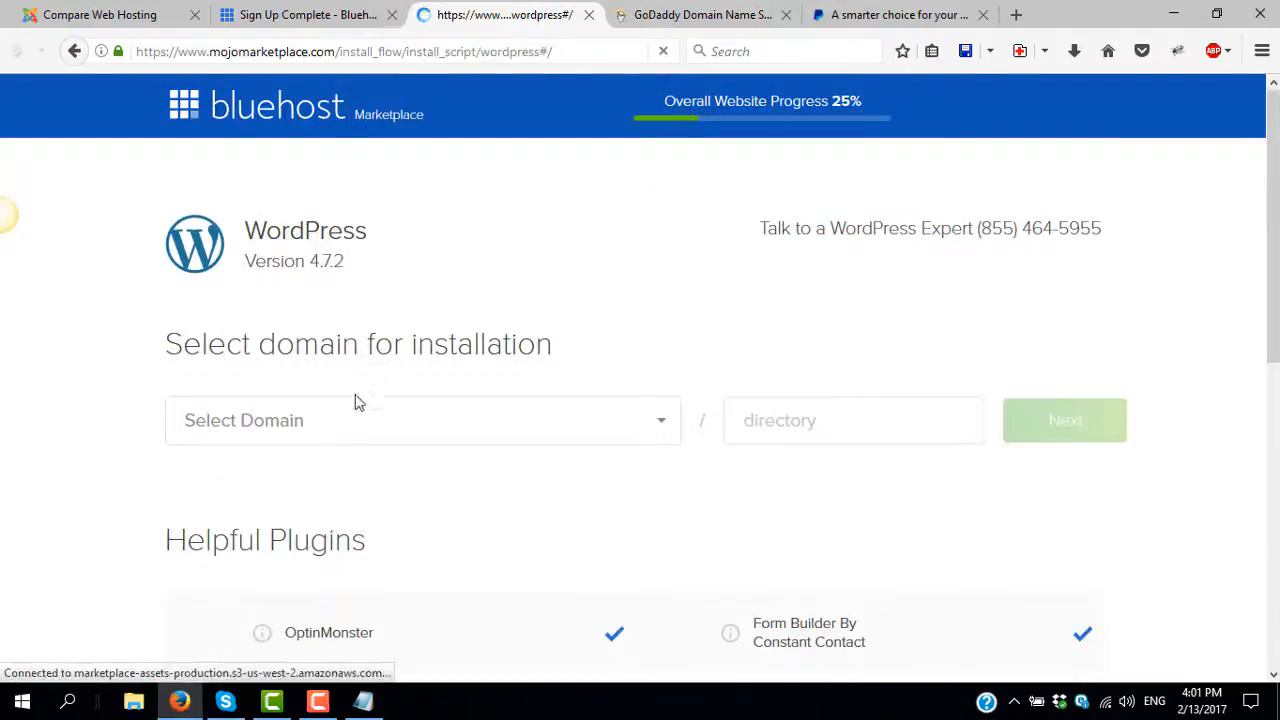
pyautogui.click(379, 417)
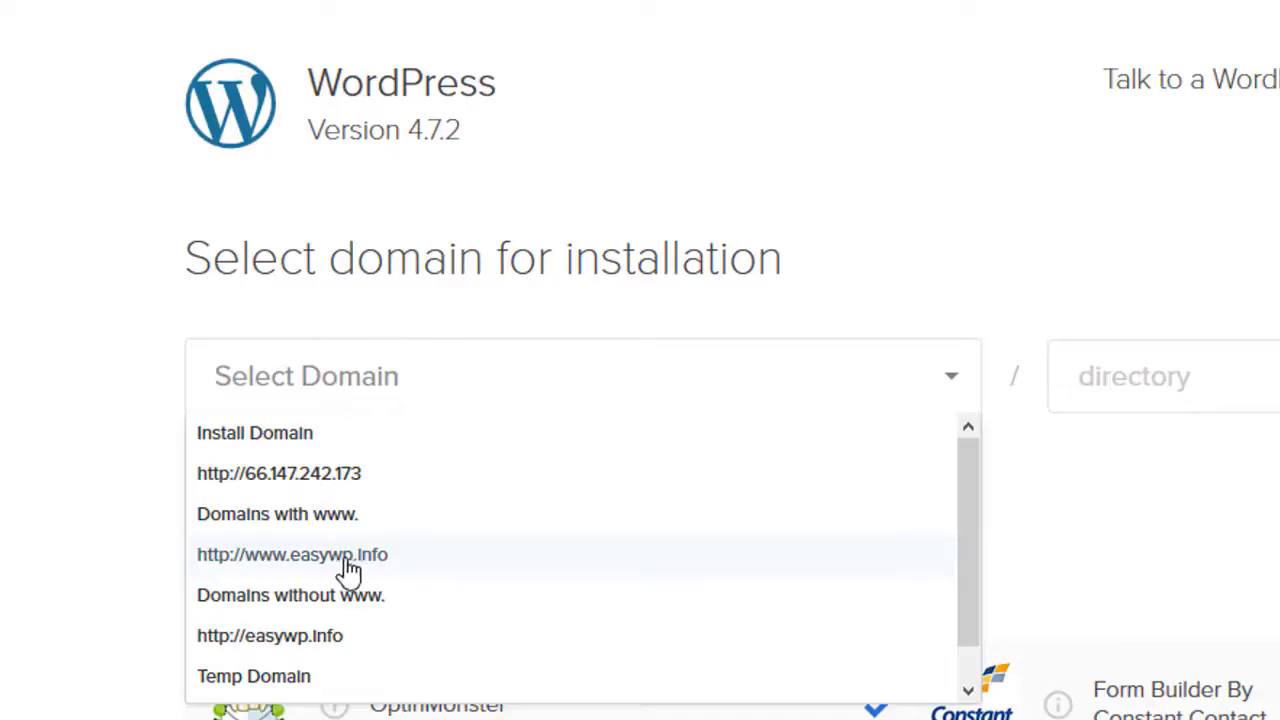
pyautogui.scroll(-1, 385, 565)
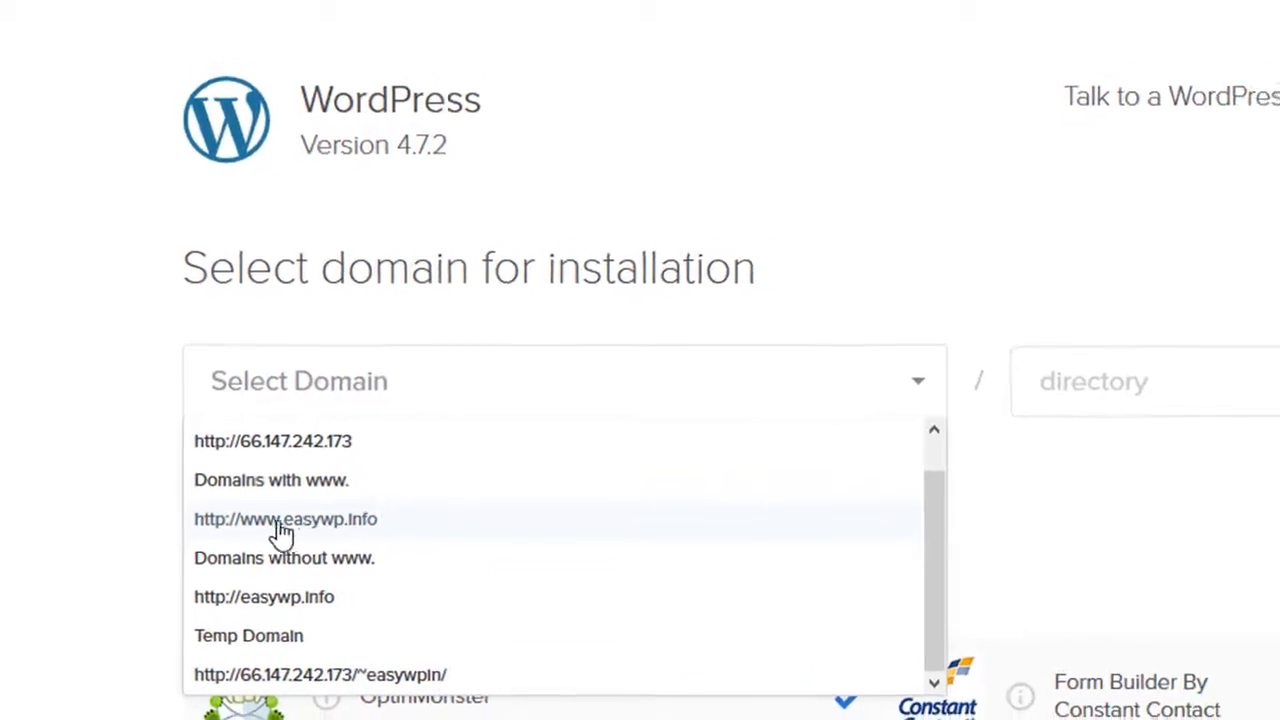
pyautogui.click(282, 530)
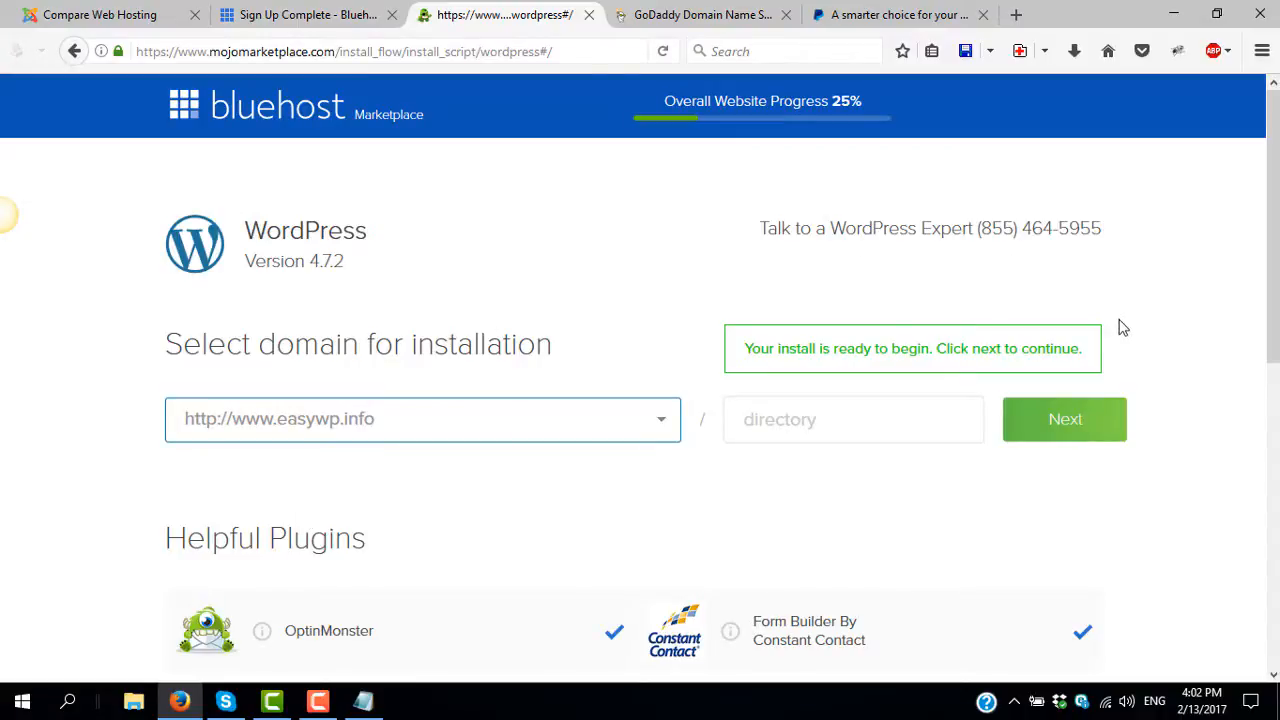
# - Continue to the installation settings and set the site name to 'Easy Wordpress'
pyautogui.click(1063, 426)
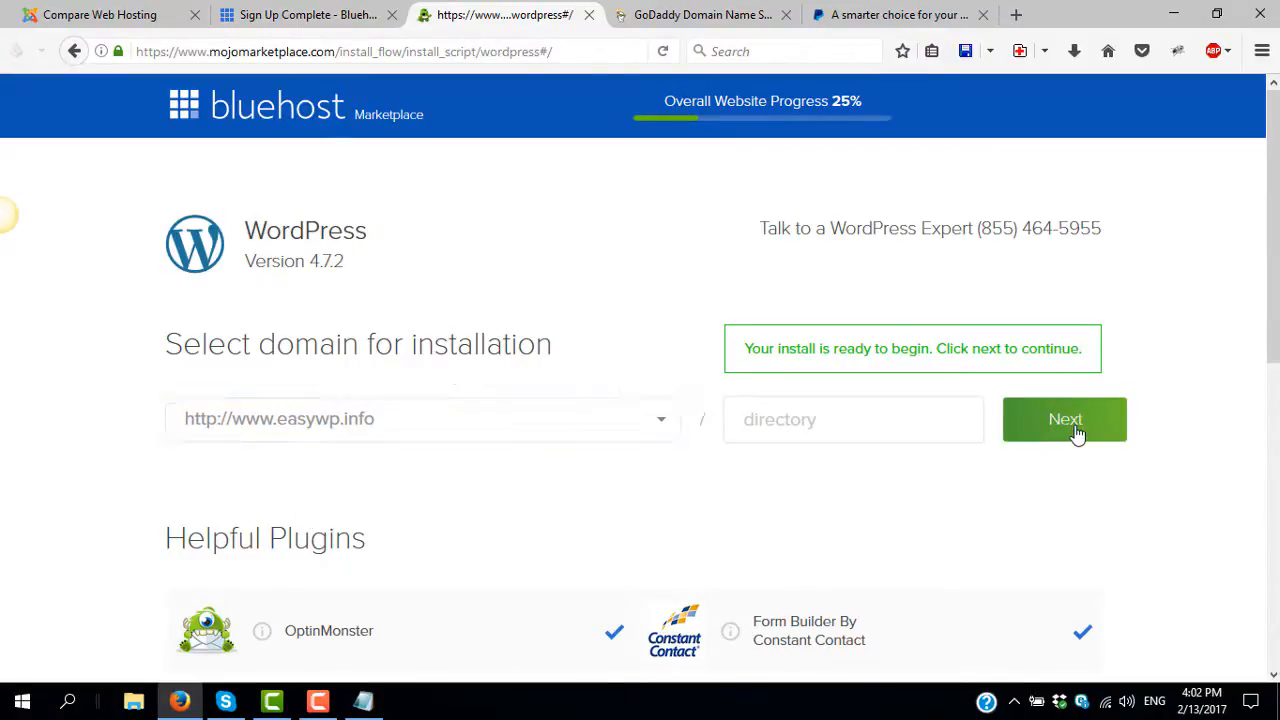
pyautogui.tripleClick(366, 437)
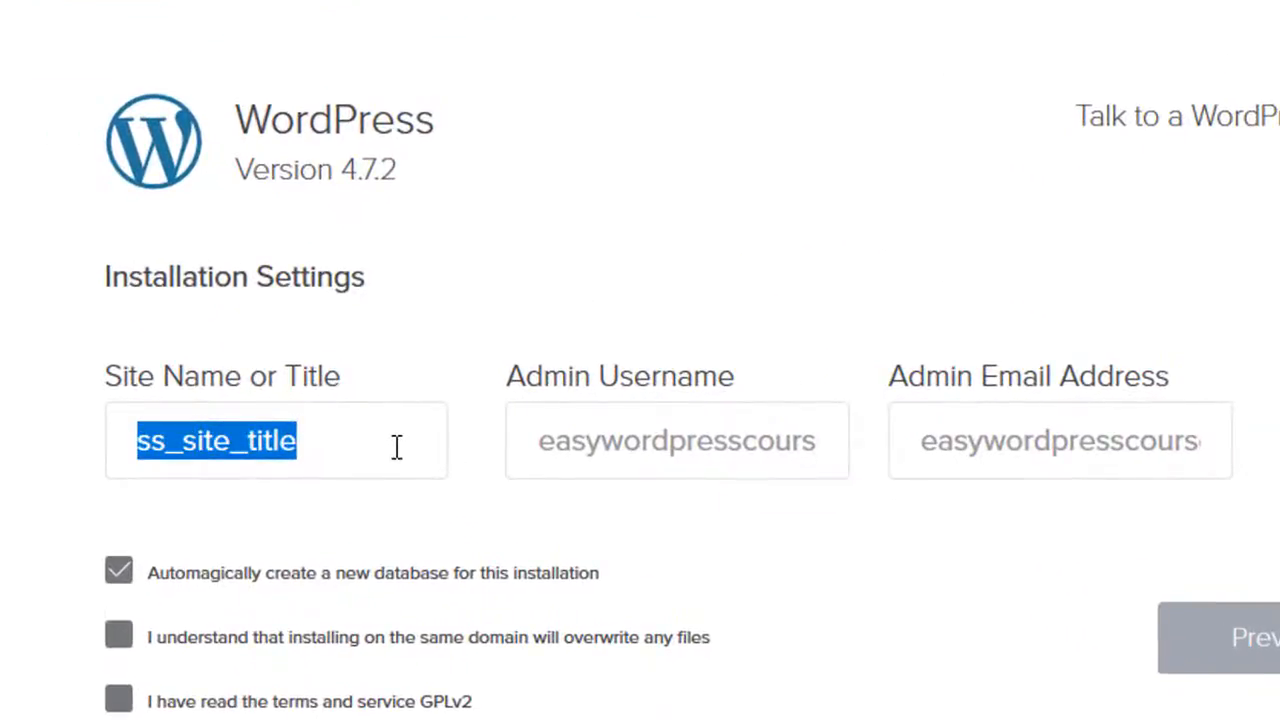
pyautogui.write('Eas')
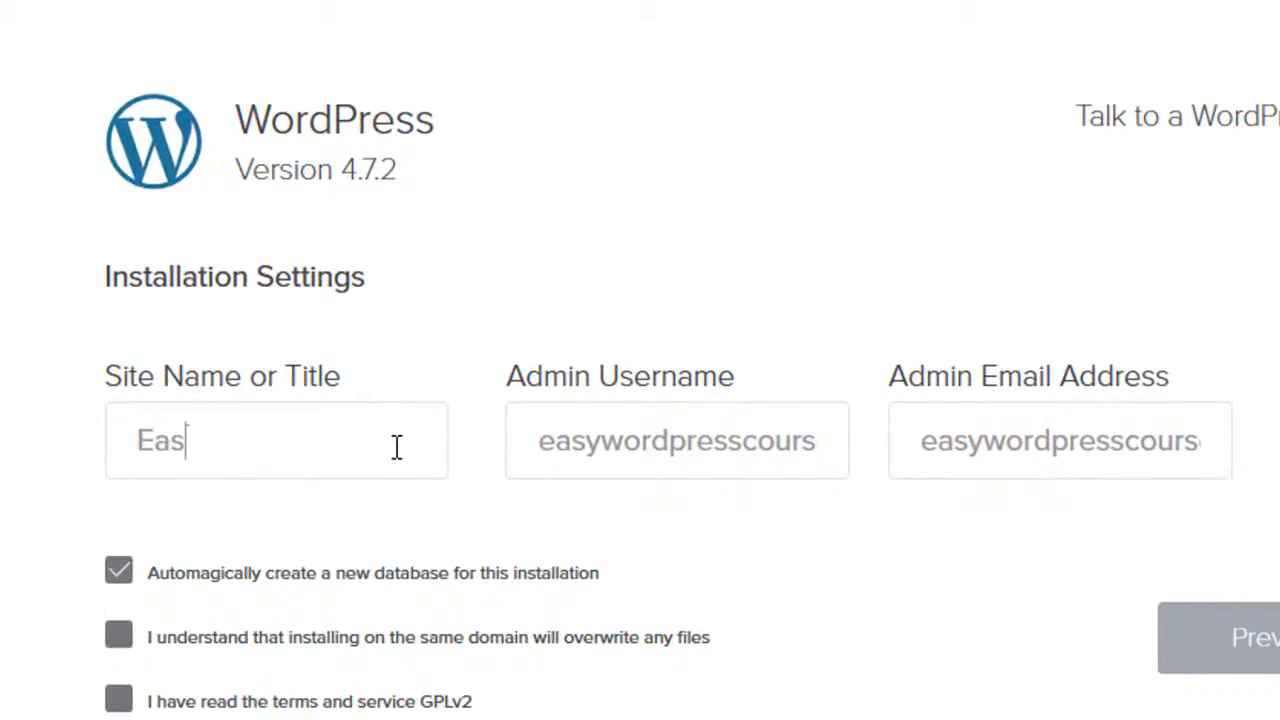
pyautogui.write('y Wordpress')
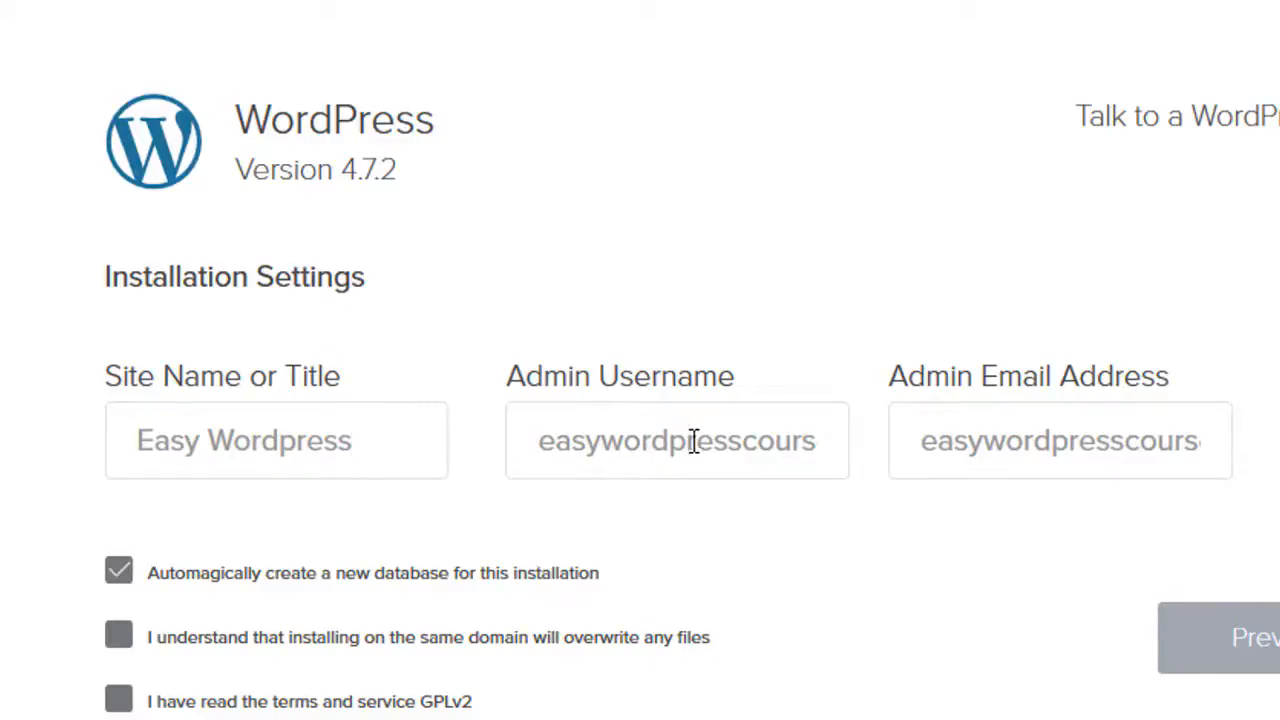
# - Trim the e-mail ending from the admin username and bring up Notepad's saved password
pyautogui.moveTo(751, 441); pyautogui.dragTo(937, 434)
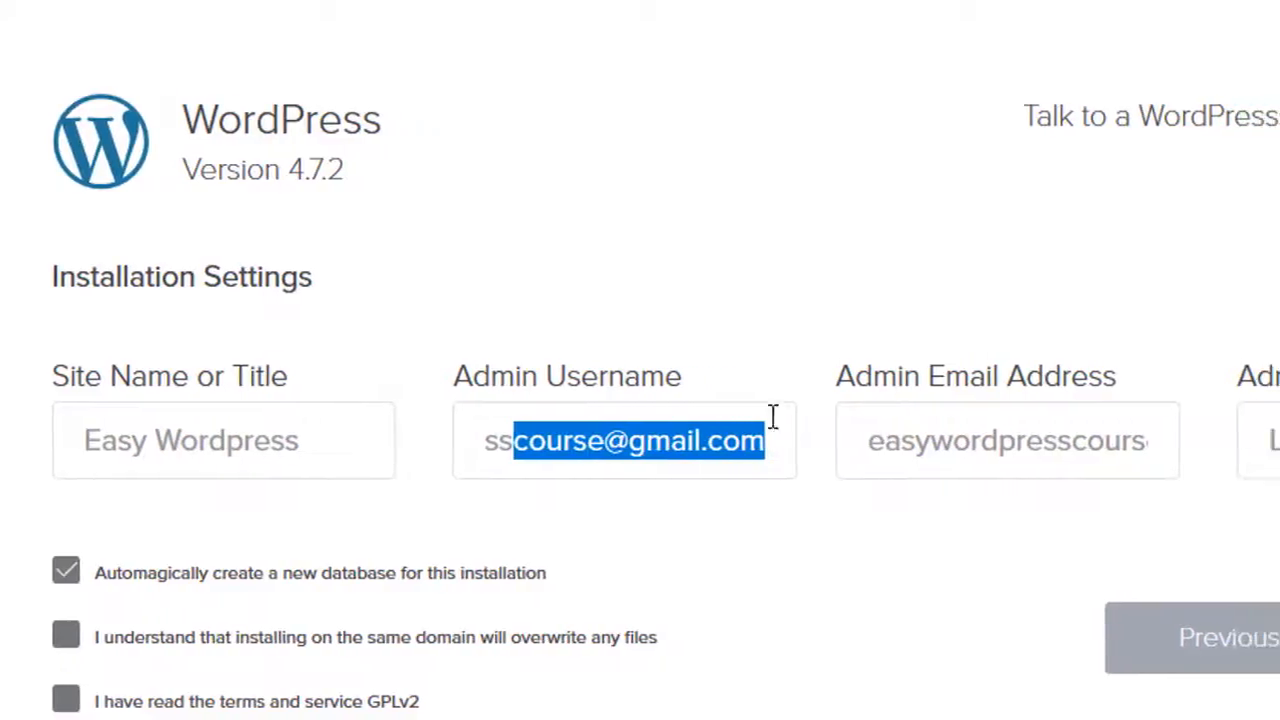
pyautogui.press('BackSpace')
pyautogui.click(637, 441)
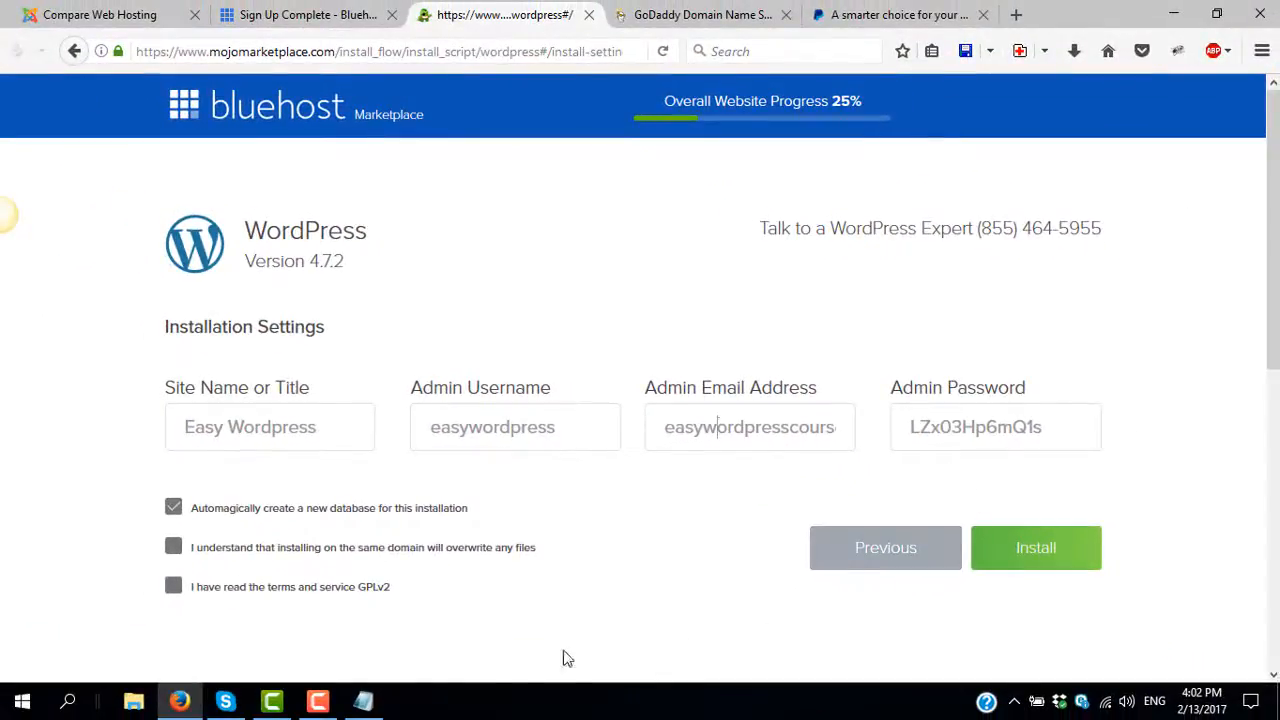
pyautogui.click(365, 702)
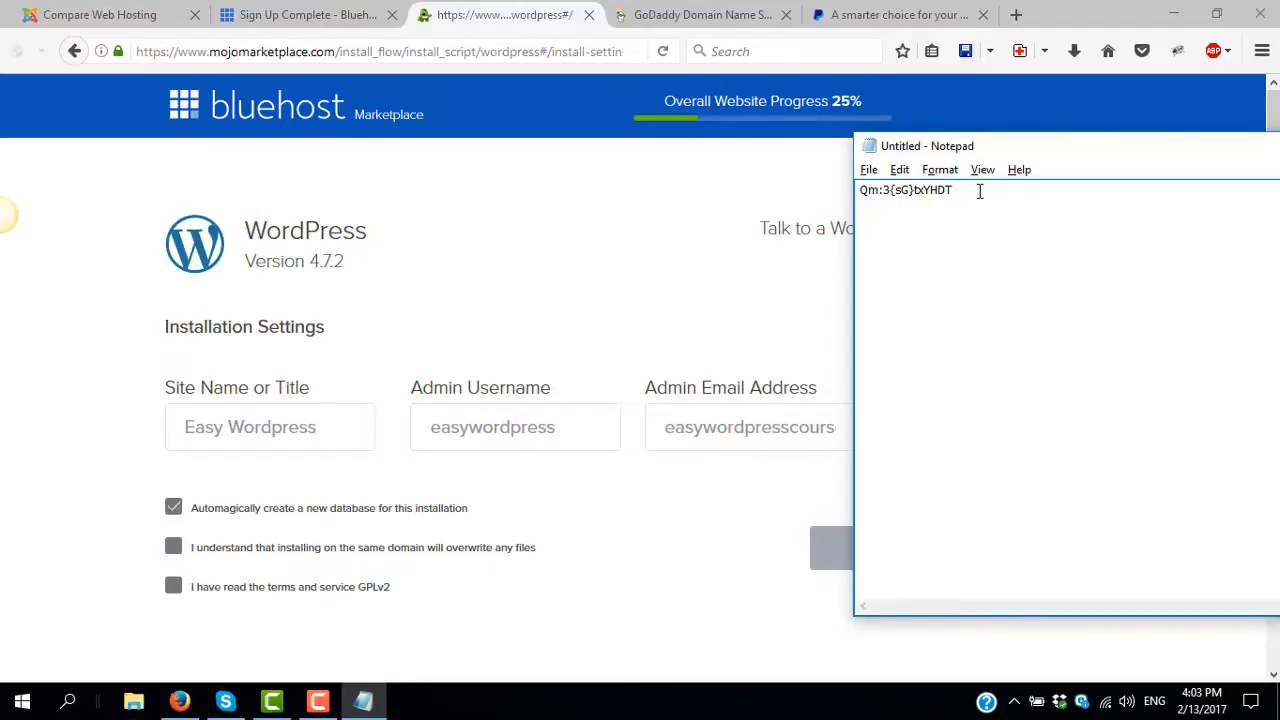
# - Paste admin username 'easywordpress' and the generated admin password onto separate Notepad lines
pyautogui.doubleClick(496, 420)
pyautogui.hotkey('ctrl', 'c')
pyautogui.hotkey('alt', 'Tab')
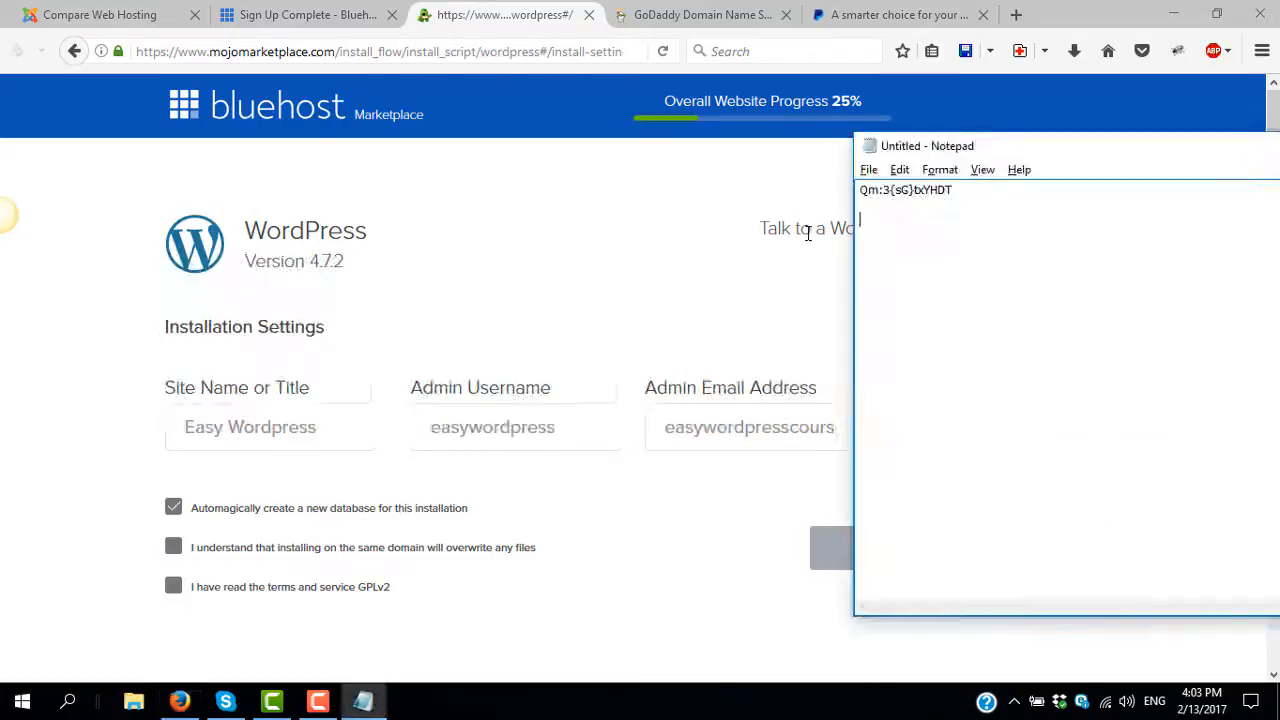
pyautogui.hotkey('ctrl', 'v')
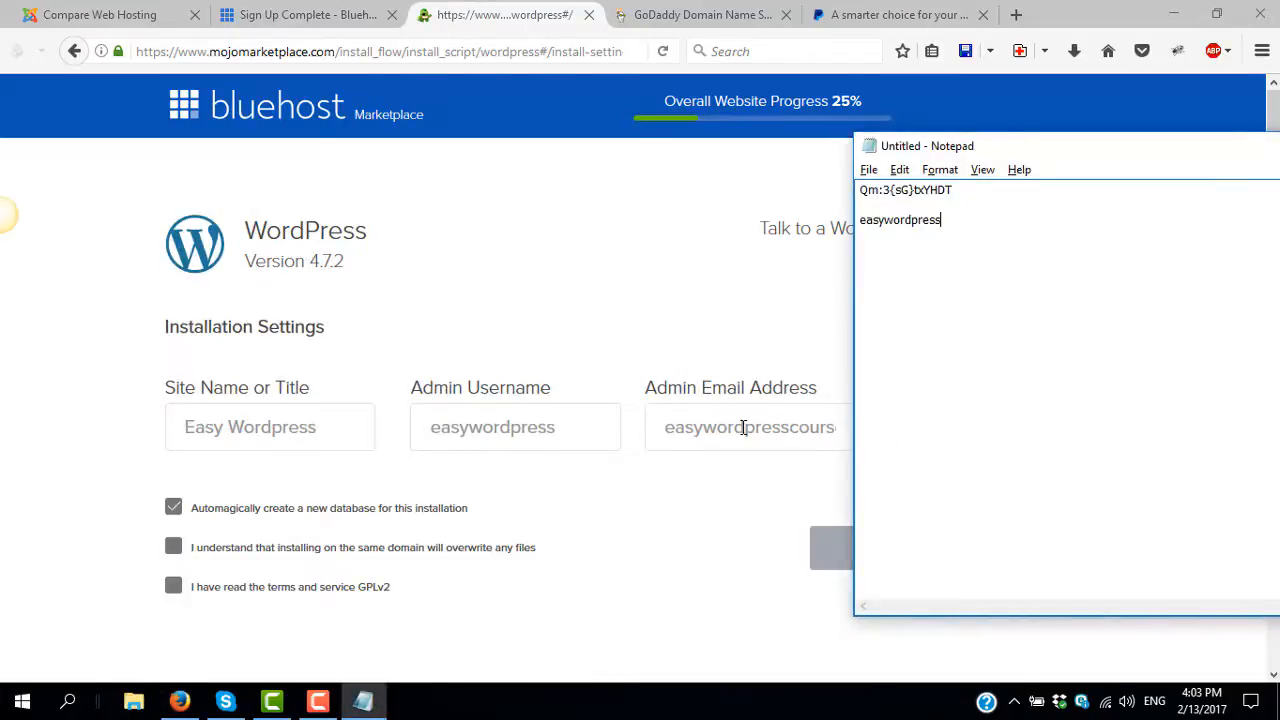
pyautogui.click(743, 427)
pyautogui.doubleClick(950, 427)
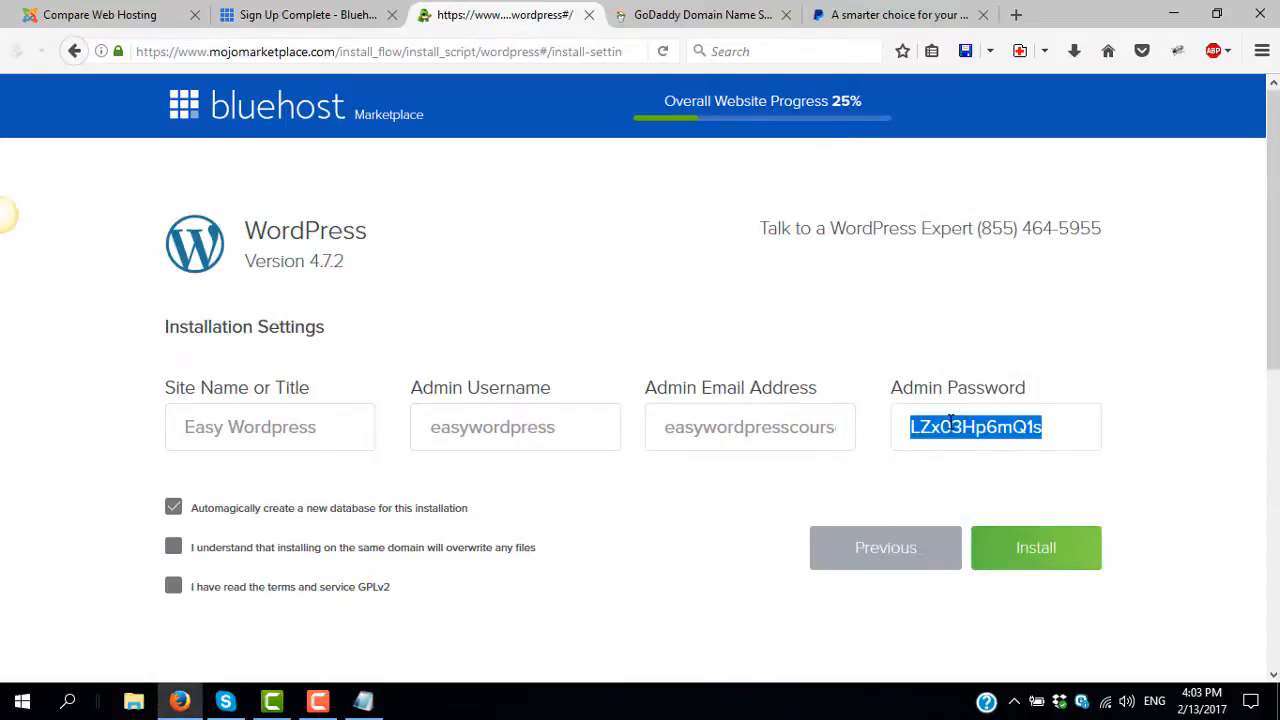
pyautogui.hotkey('alt', 'Tab')
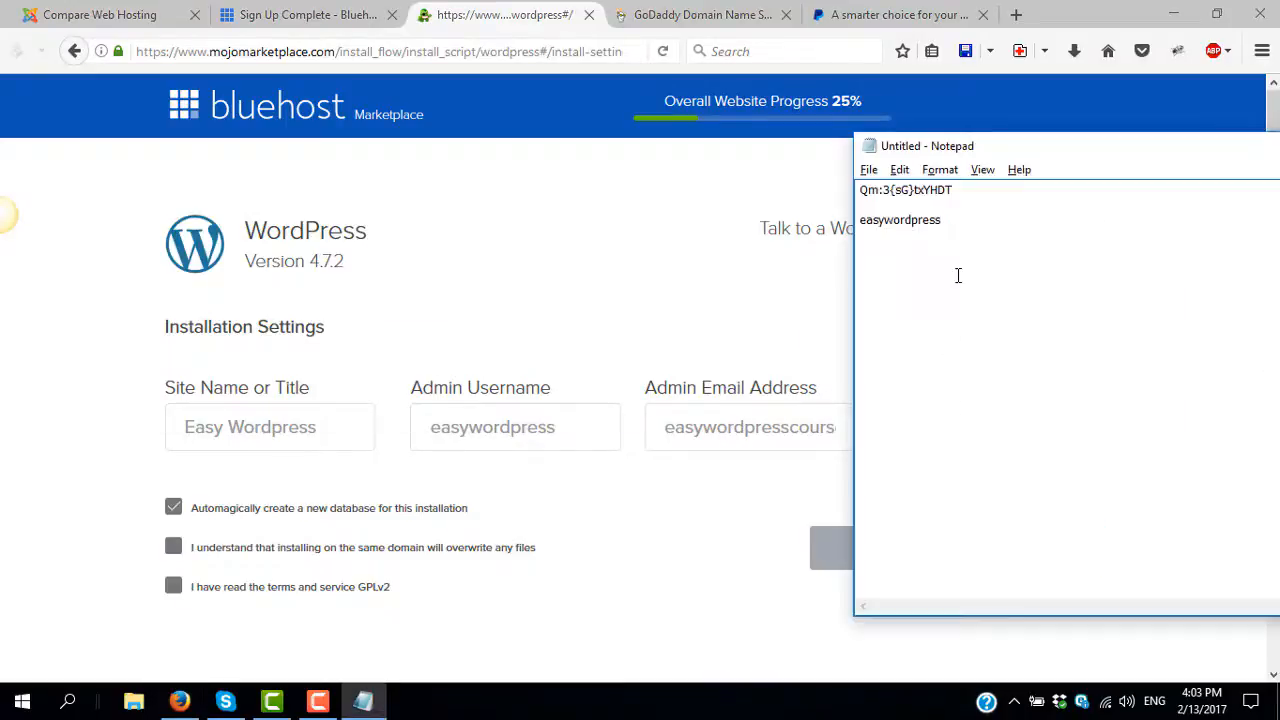
pyautogui.hotkey('ctrl', 'v')
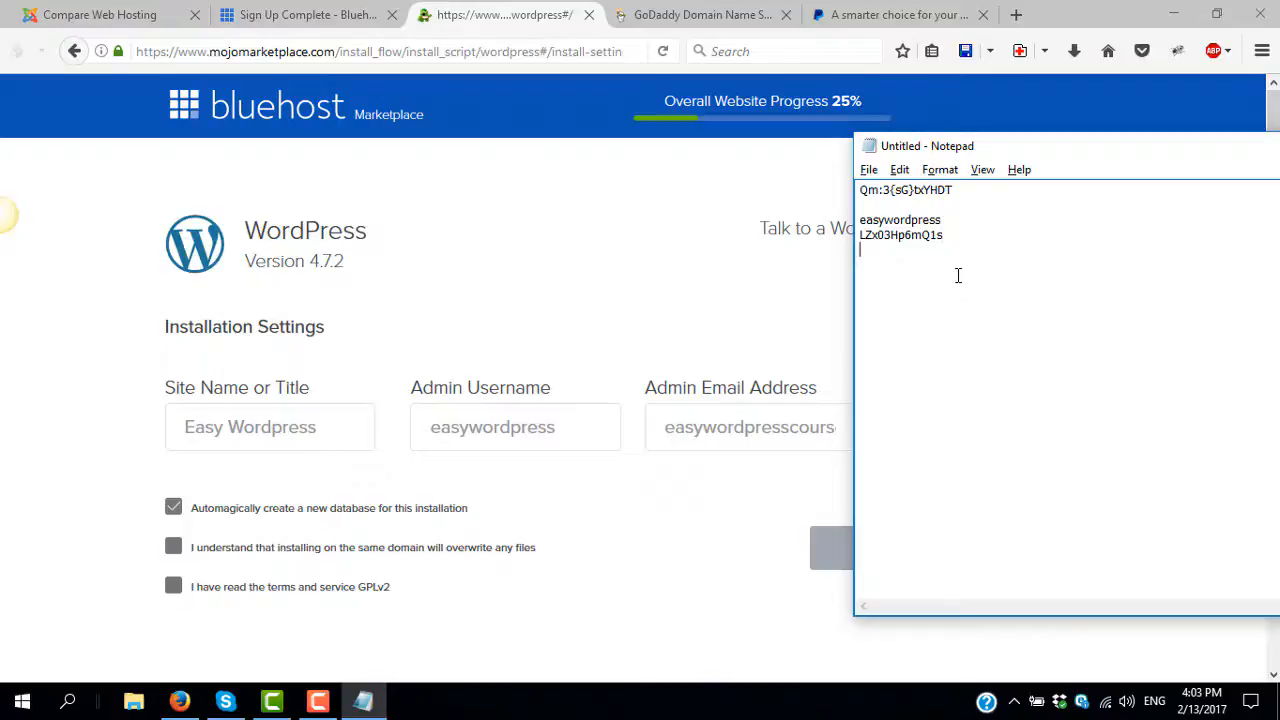
pyautogui.click(673, 314)
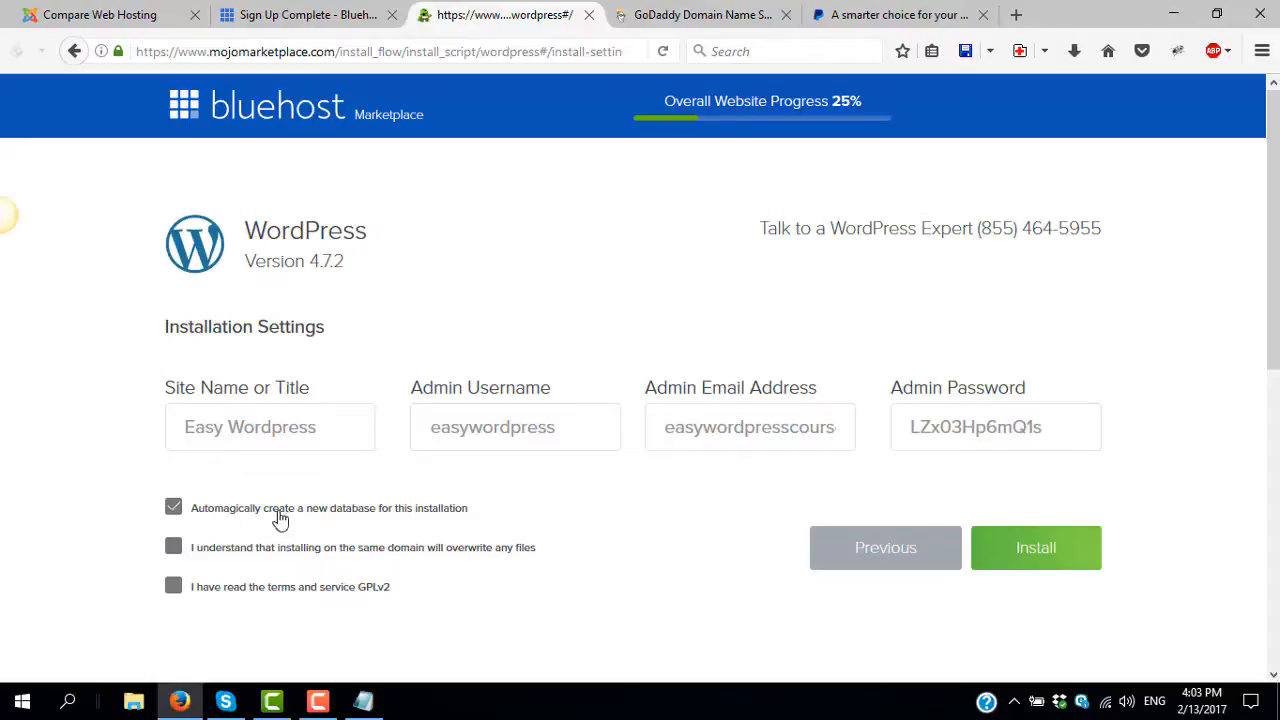
# - Tick the overwrite and terms agreement boxes, then install WordPress on the domain
pyautogui.click(174, 553)
pyautogui.click(173, 590)
pyautogui.click(1016, 548)
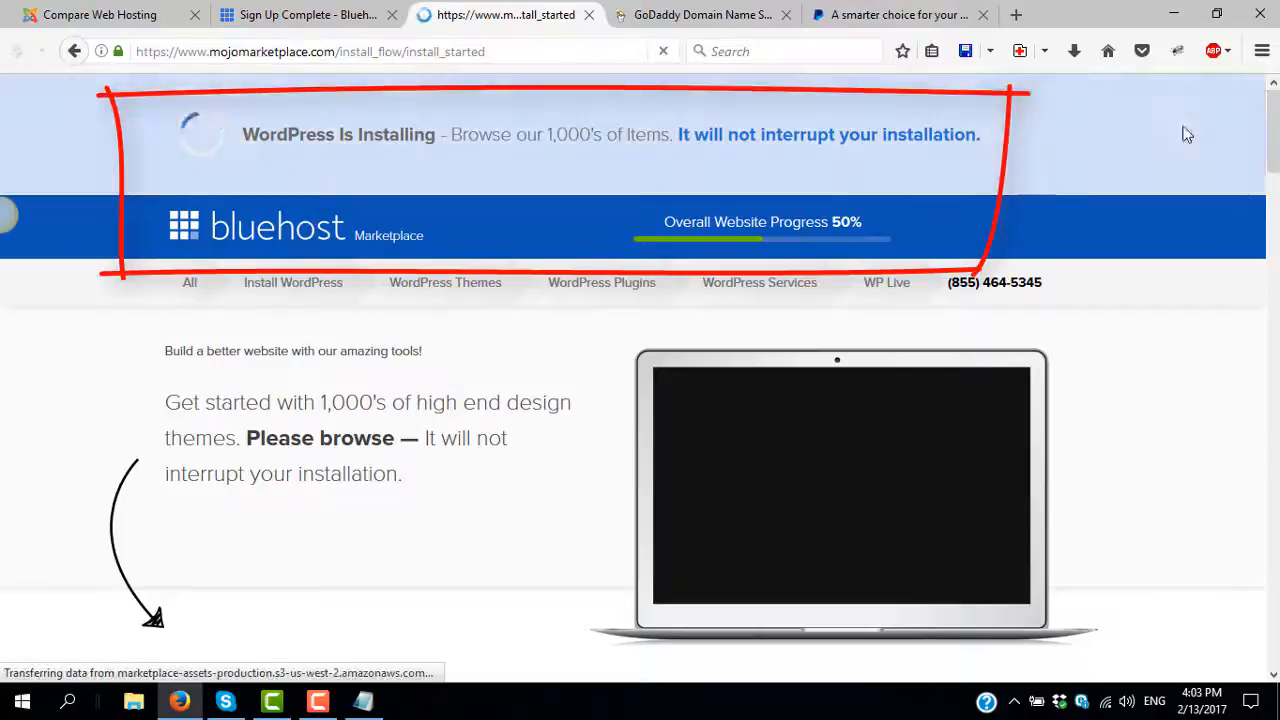
# - Scroll the marketplace page while WordPress installs until Installation Complete appears
pyautogui.moveTo(601, 282)
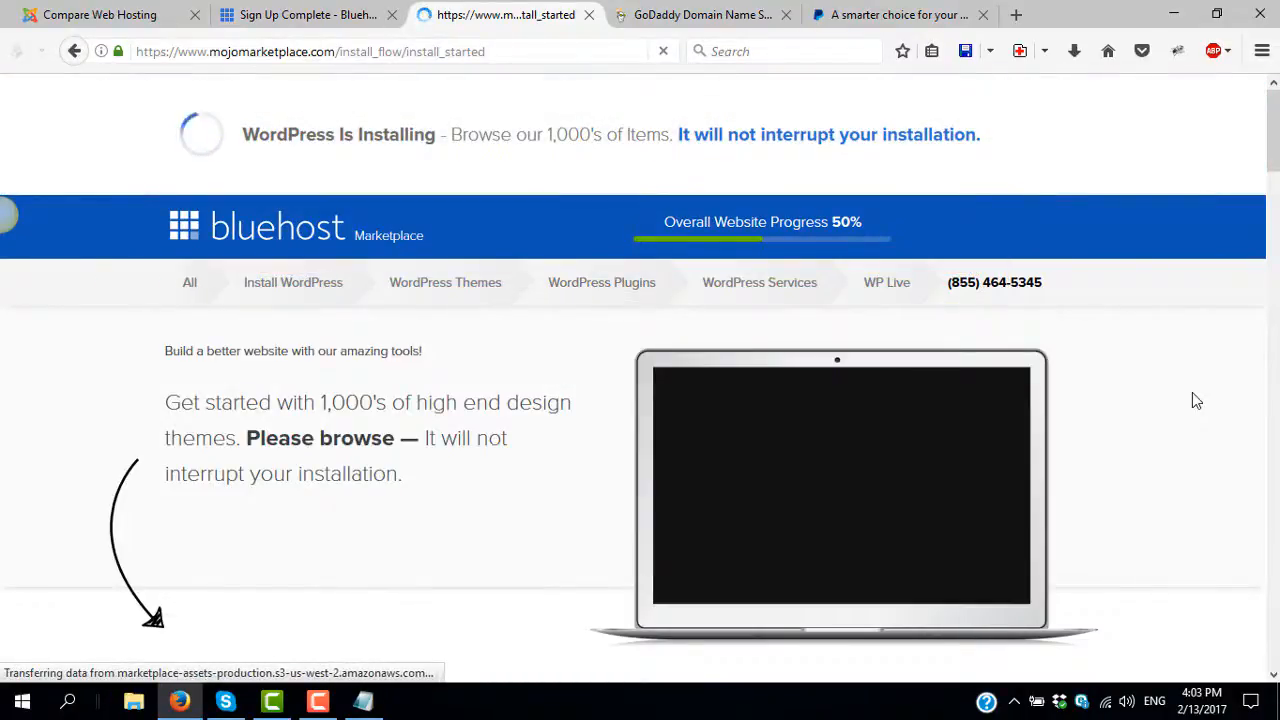
pyautogui.scroll(-4, 1196, 400)
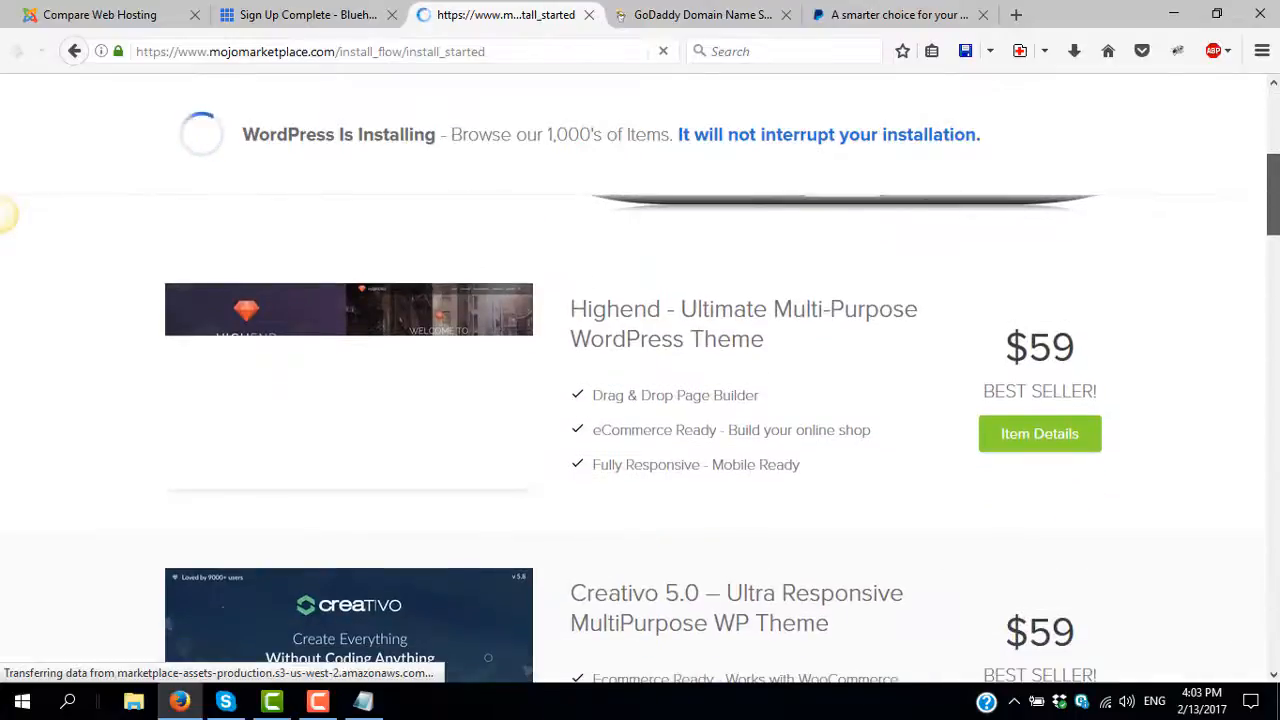
pyautogui.scroll(-3, 640, 400)
pyautogui.scroll(7, 640, 400)
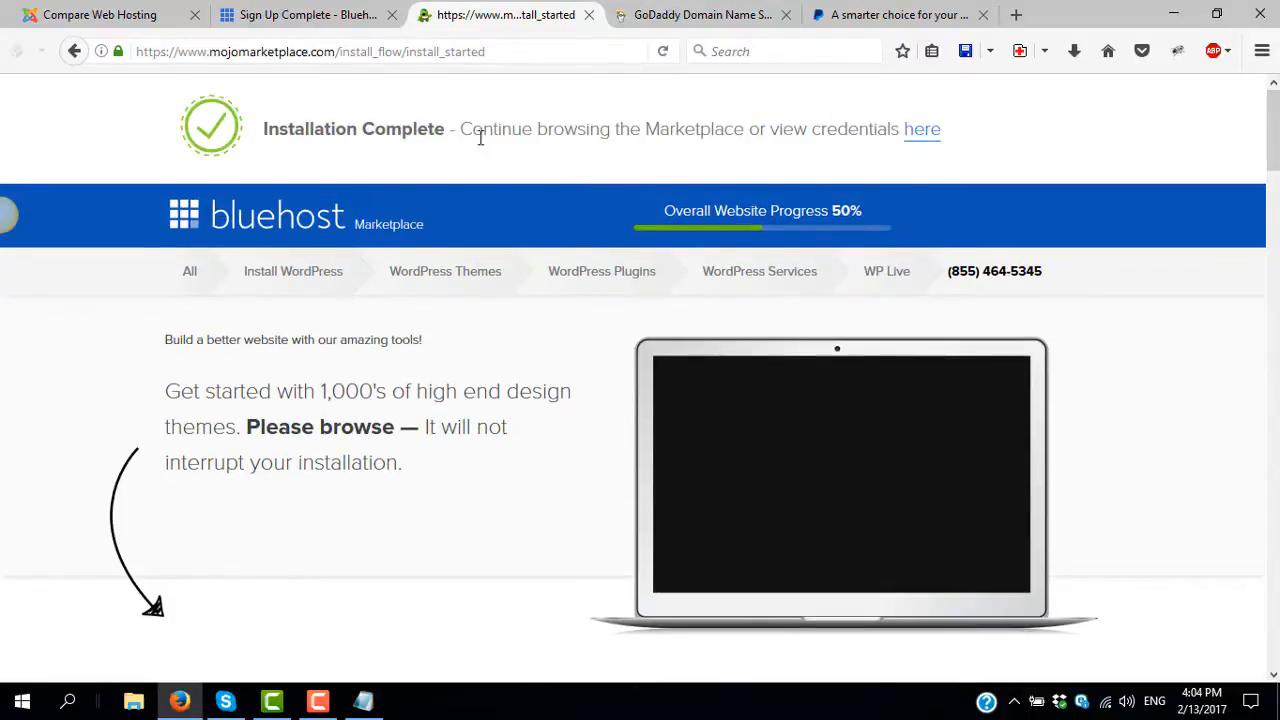
pyautogui.click(925, 133)
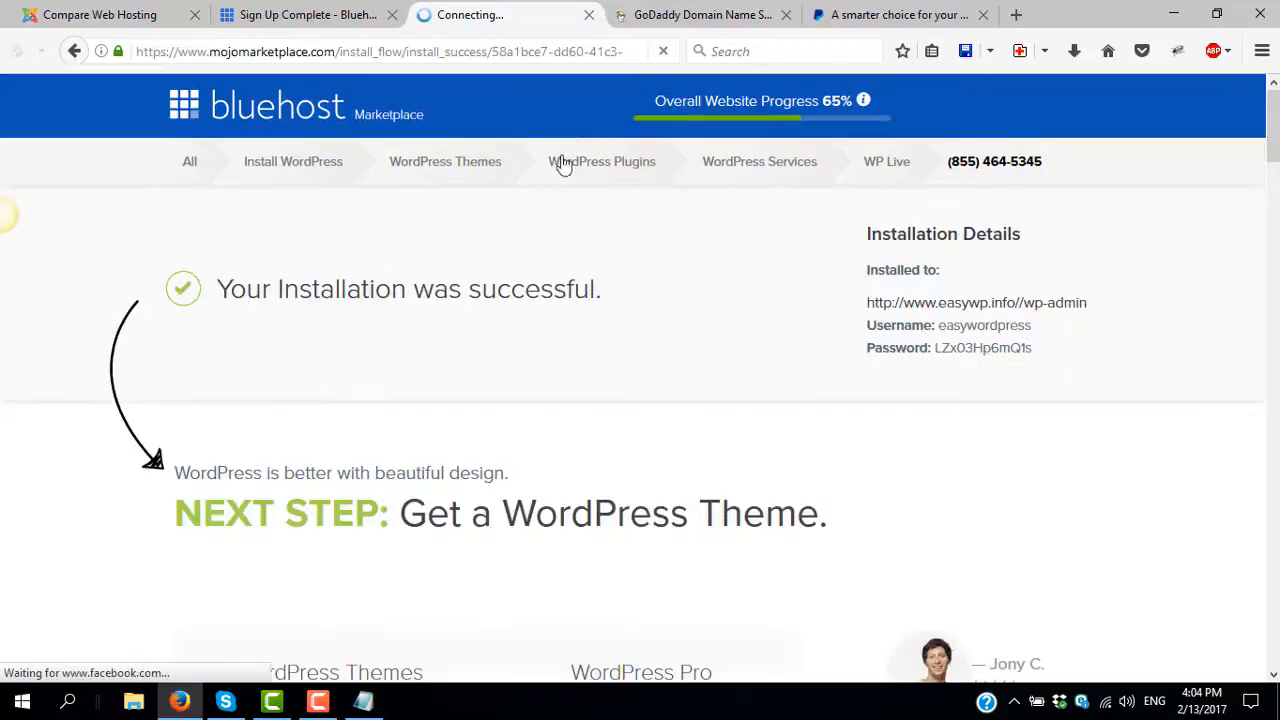
pyautogui.moveTo(565, 161)
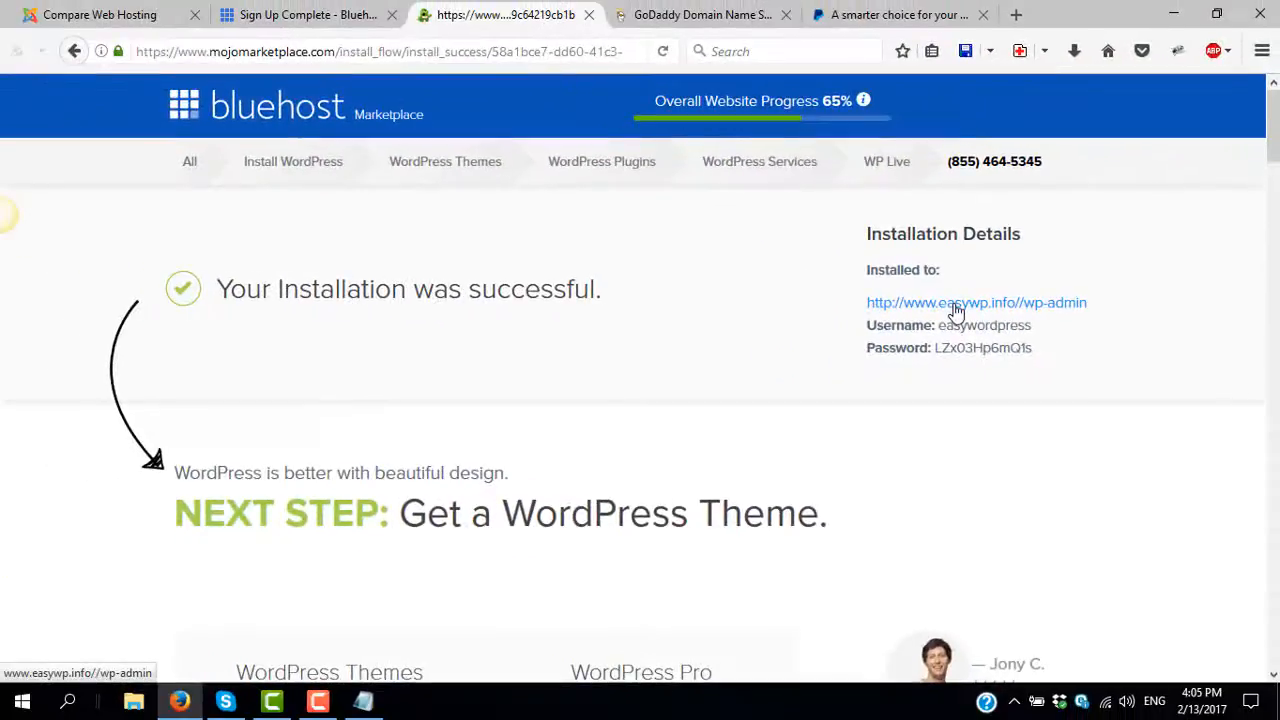
pyautogui.click(955, 303)
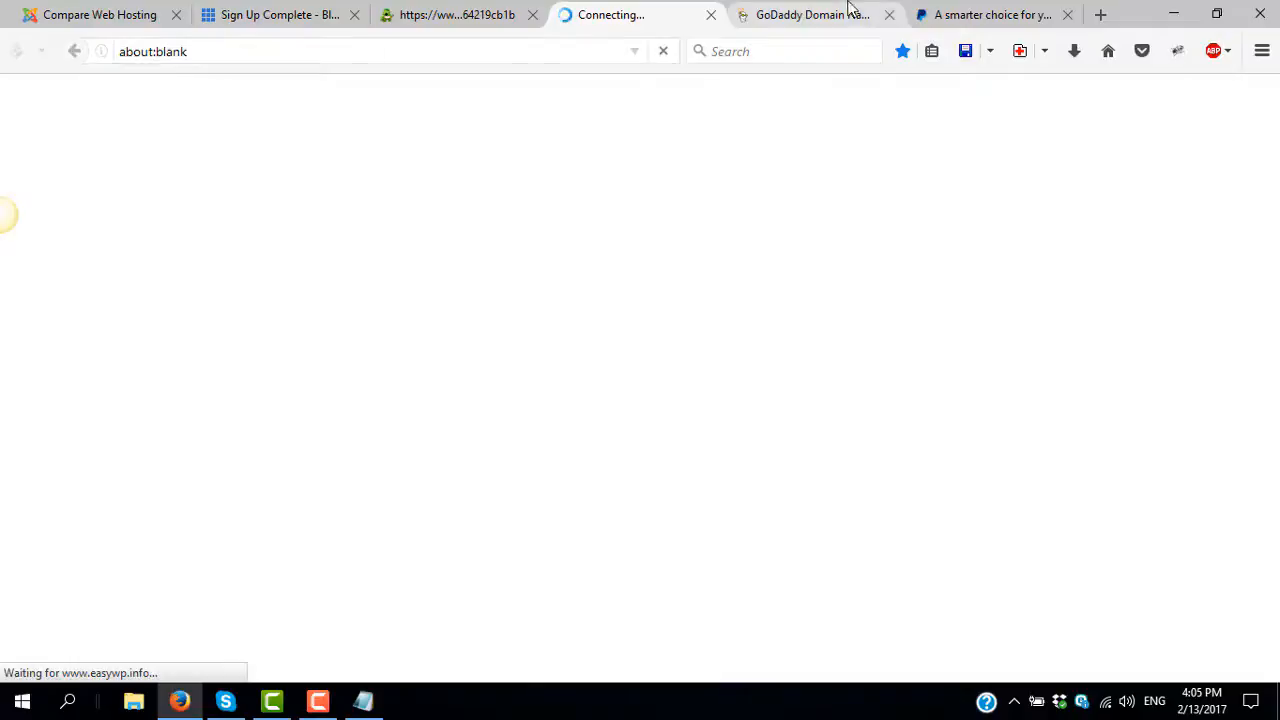
# - Close the GoDaddy and PayPal tabs in Firefox
pyautogui.click(885, 16)
pyautogui.click(890, 16)
pyautogui.click(889, 16)
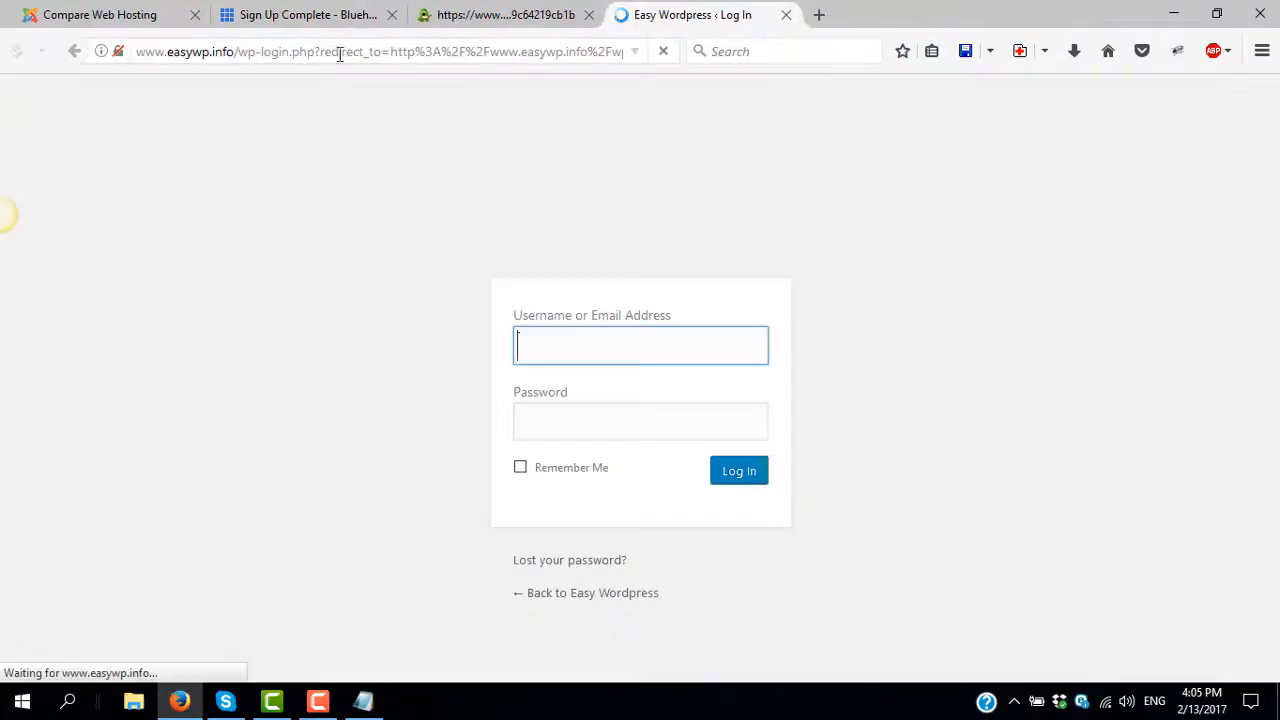
pyautogui.moveTo(234, 51); pyautogui.dragTo(137, 51)
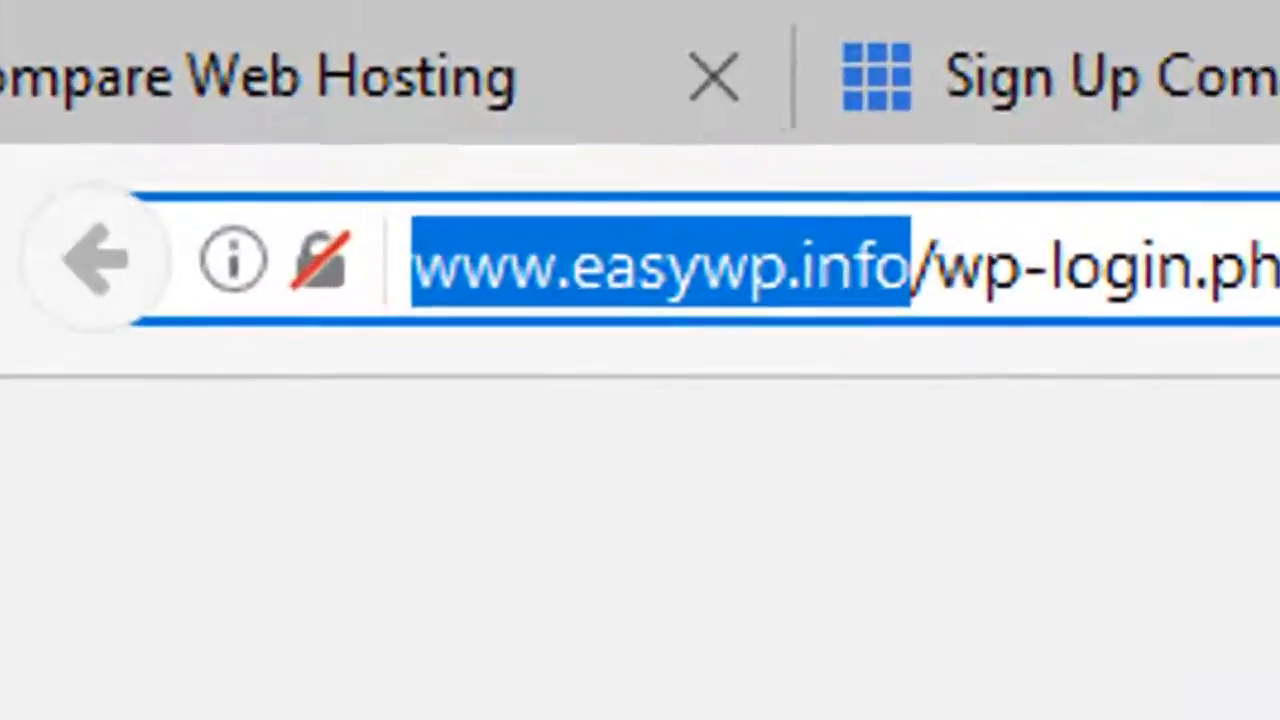
pyautogui.hotkey('ctrl', 'a')
pyautogui.press('BackSpace')
pyautogui.hotkey('ctrl', 'v')
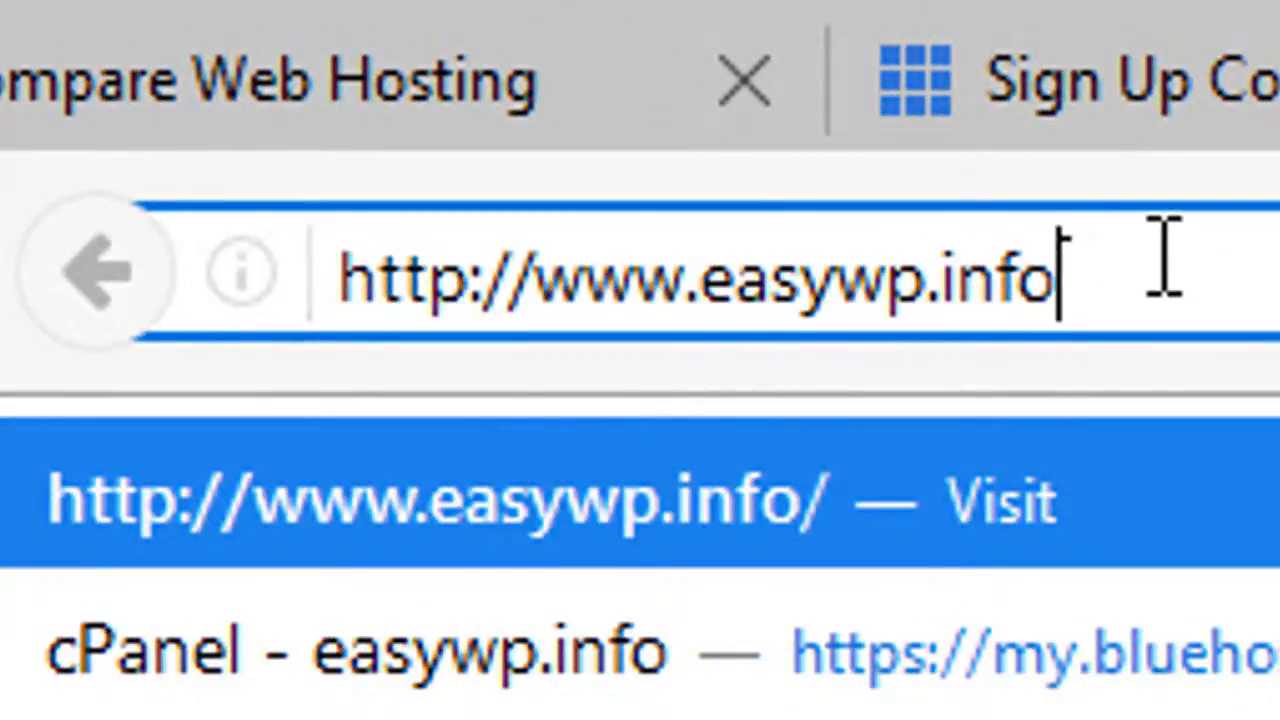
pyautogui.press('Return')
pyautogui.click(614, 272)
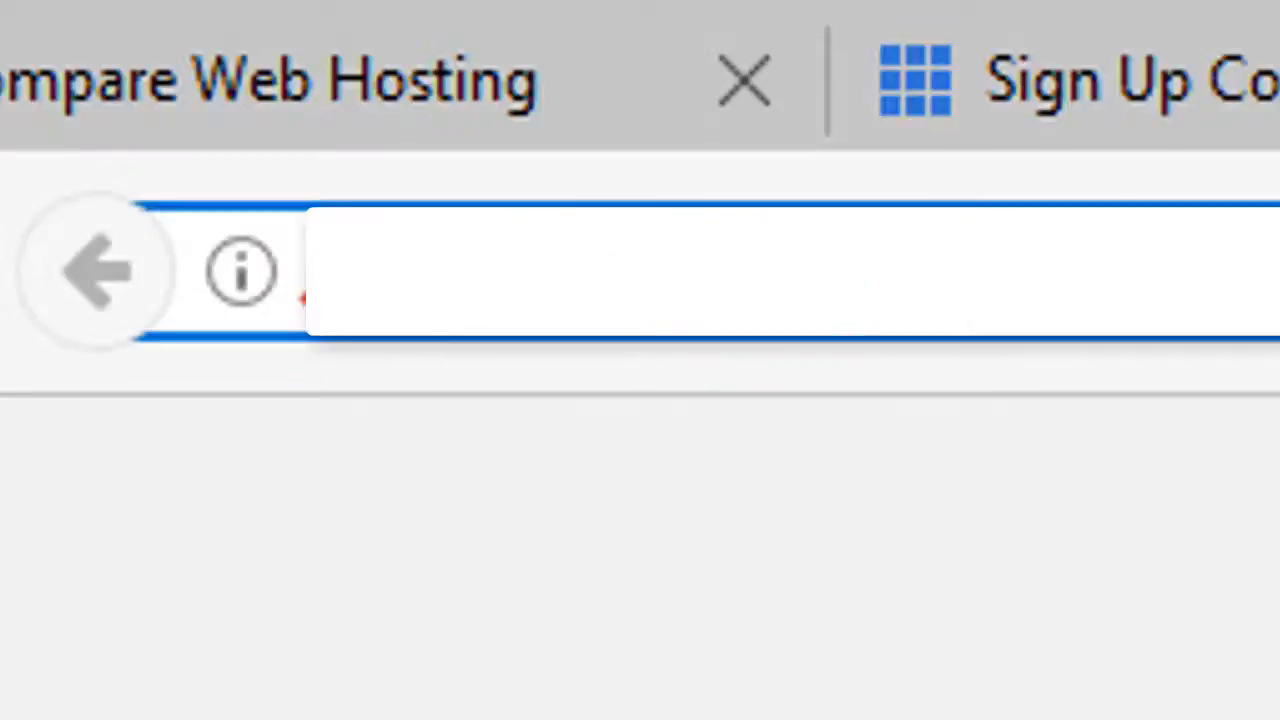
pyautogui.write('/w')
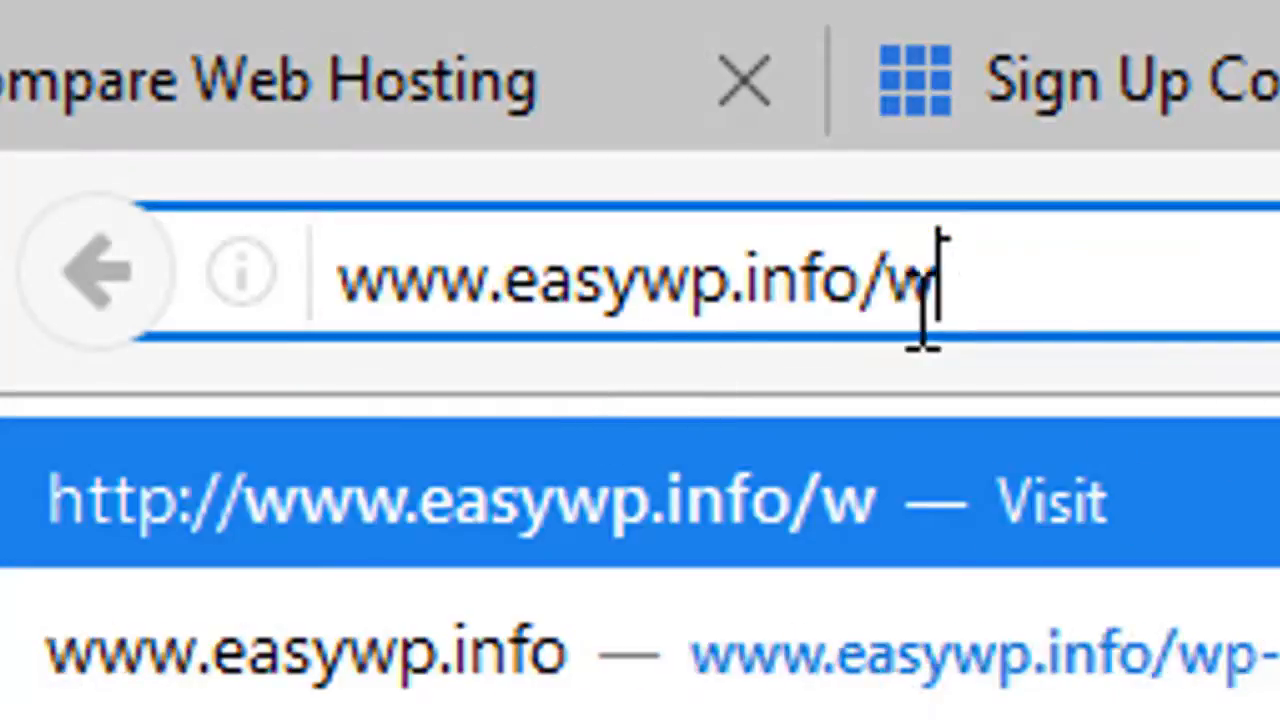
pyautogui.write('p')
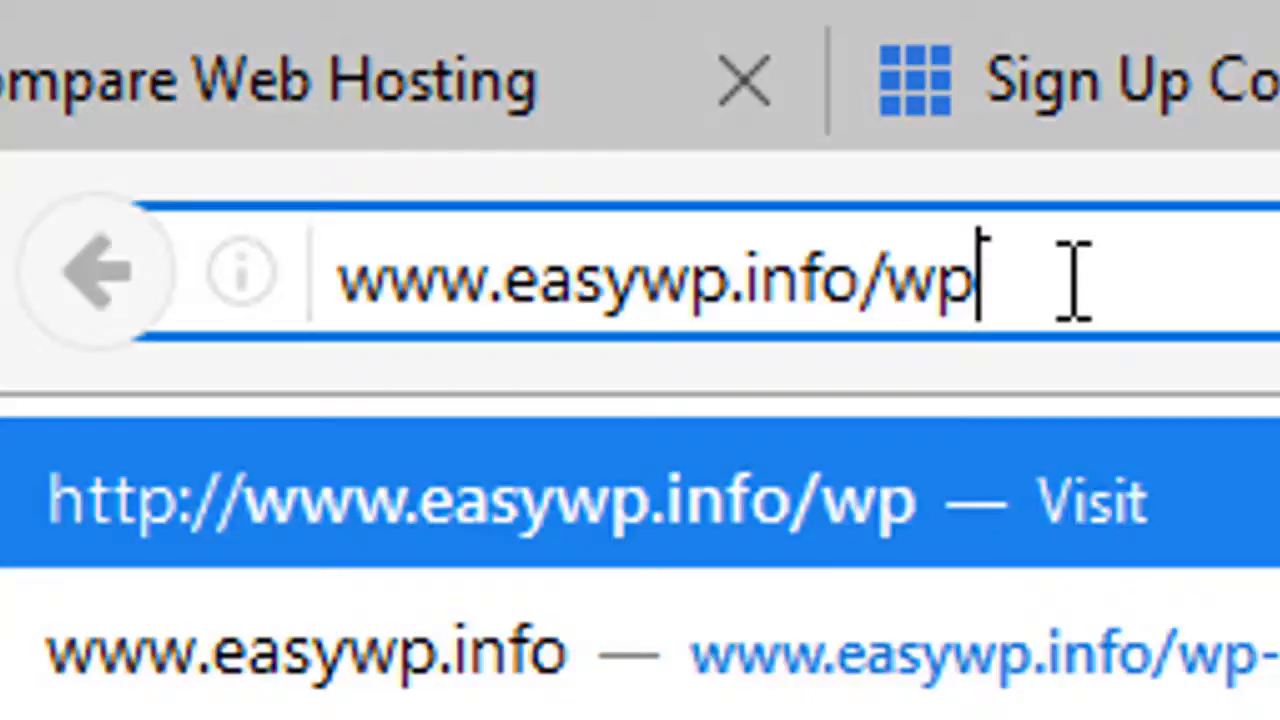
pyautogui.write('-a')
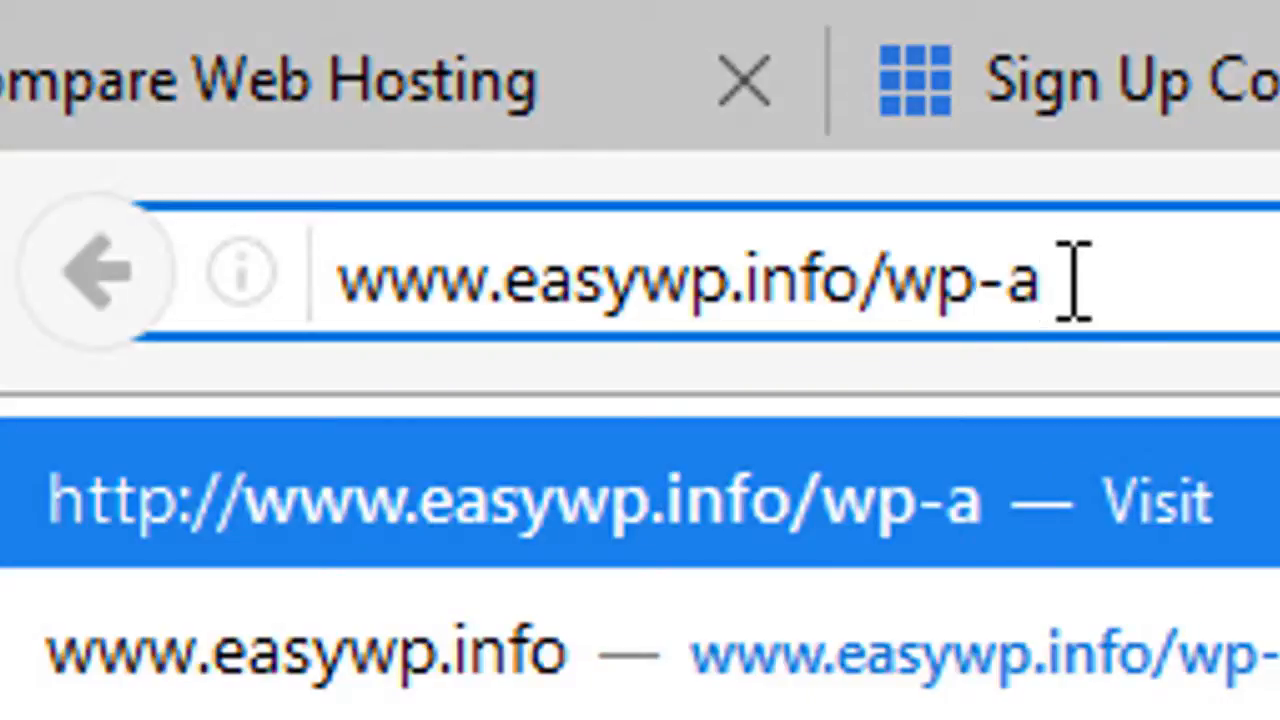
pyautogui.write('dmin')
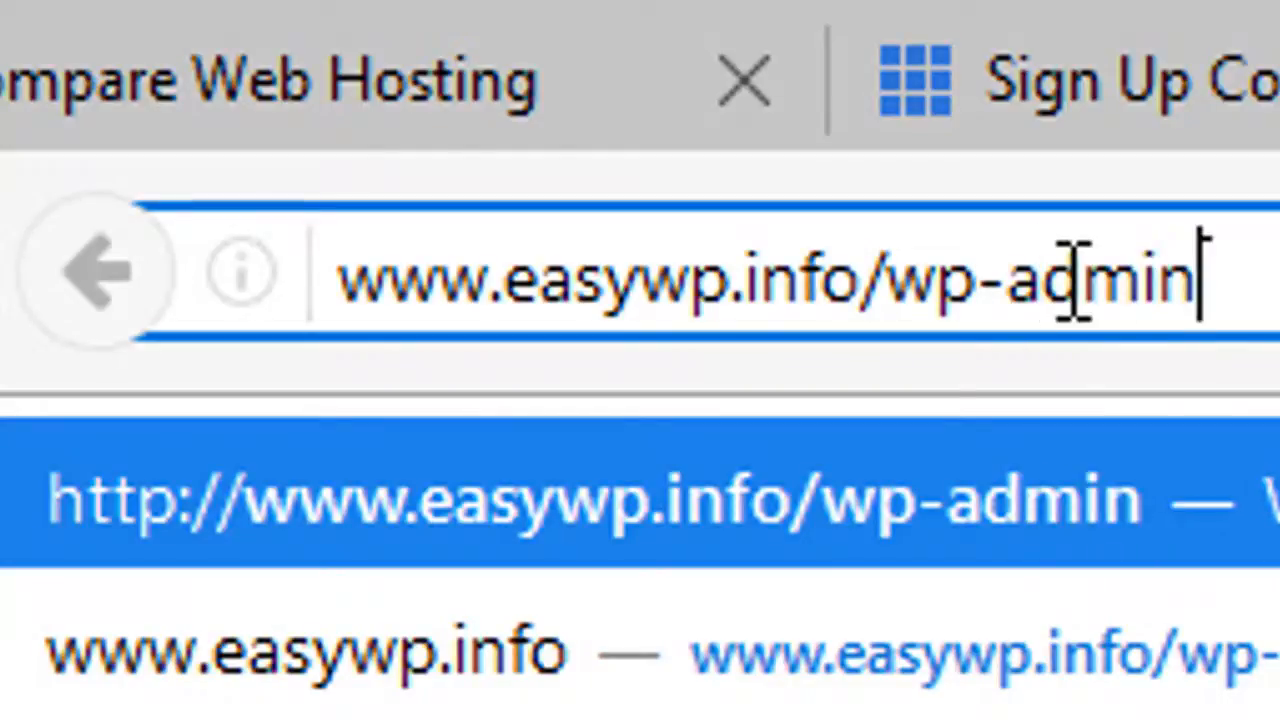
pyautogui.press('Return')
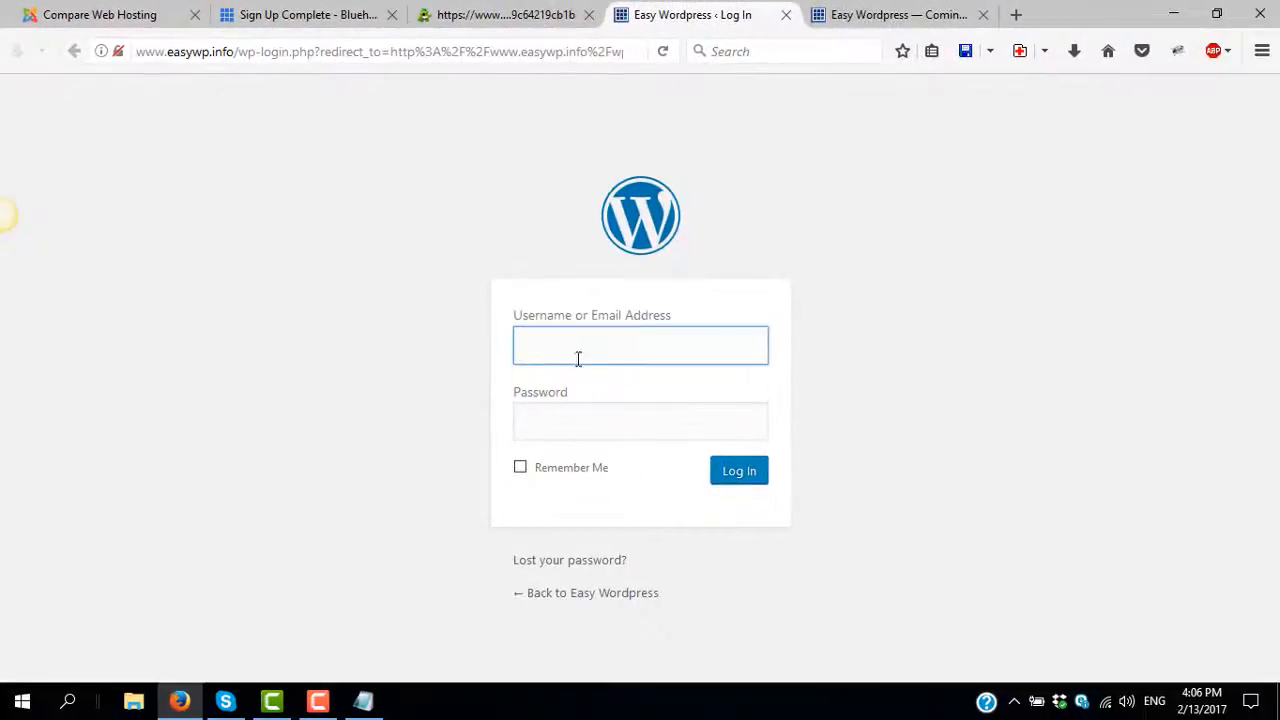
# - Check the coming-soon page, then copy the saved admin username from Notepad into the login form
pyautogui.click(884, 12)
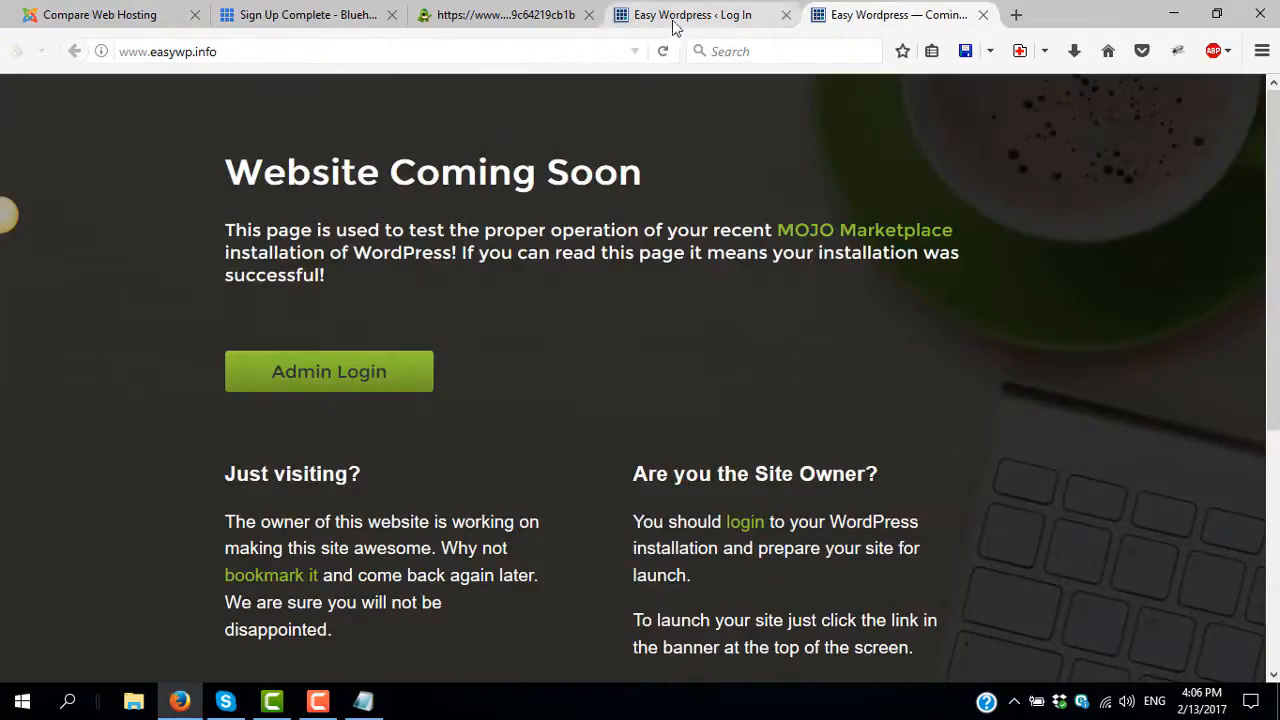
pyautogui.click(680, 15)
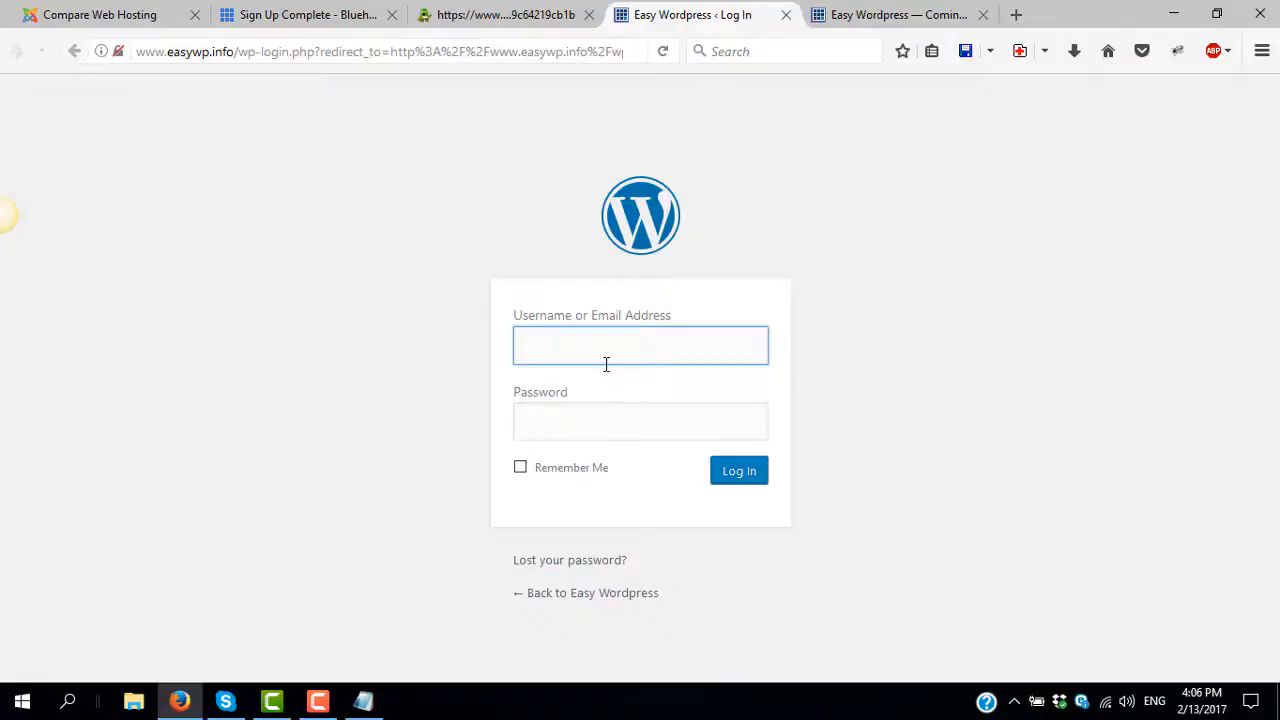
pyautogui.hotkey('alt', 'Tab')
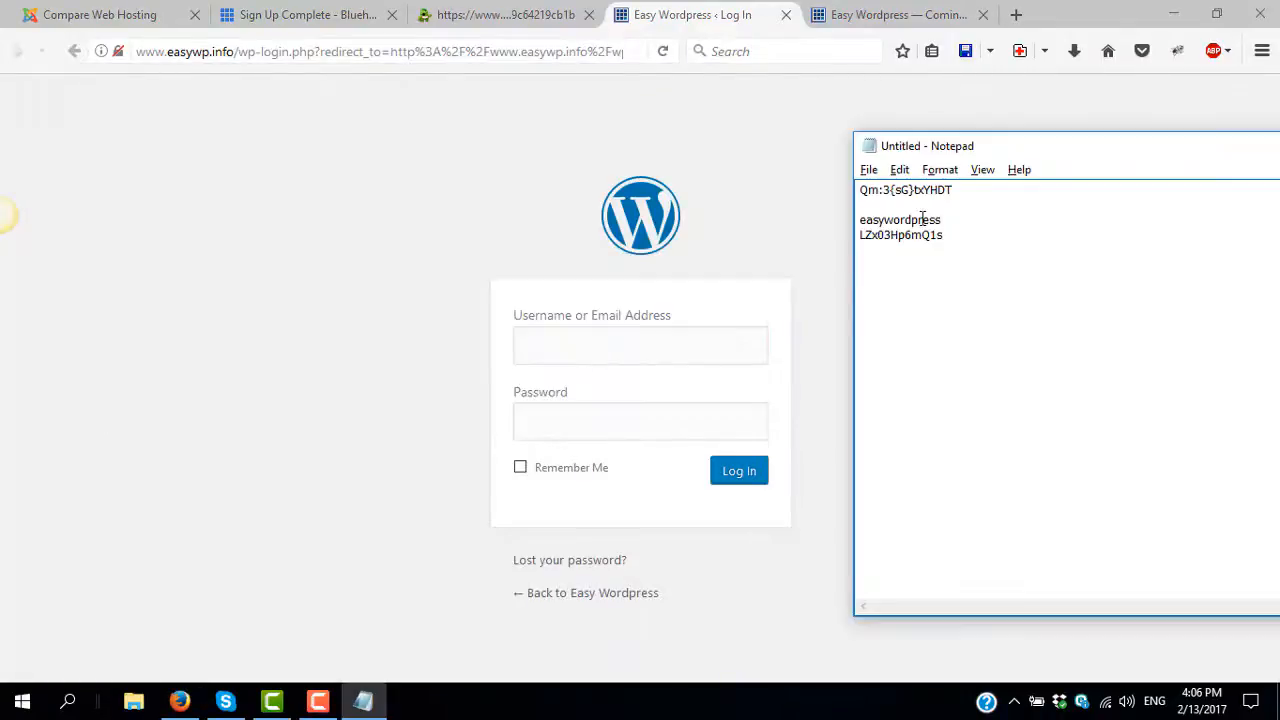
pyautogui.doubleClick(922, 219)
pyautogui.hotkey('ctrl', 'c')
pyautogui.click(697, 336)
pyautogui.hotkey('ctrl', 'v')
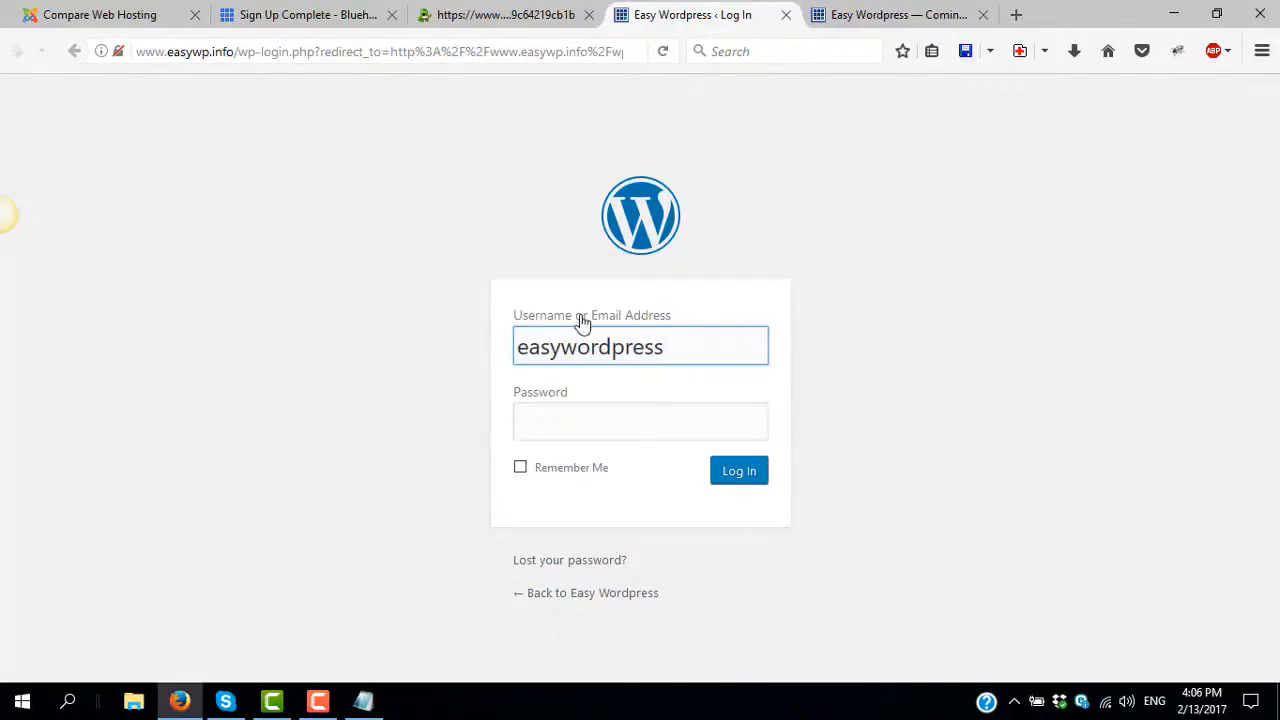
# - Paste the saved admin password, tick Remember Me, log in, and let Firefox remember the login
pyautogui.hotkey('alt', 'Tab')
pyautogui.doubleClick(901, 235)
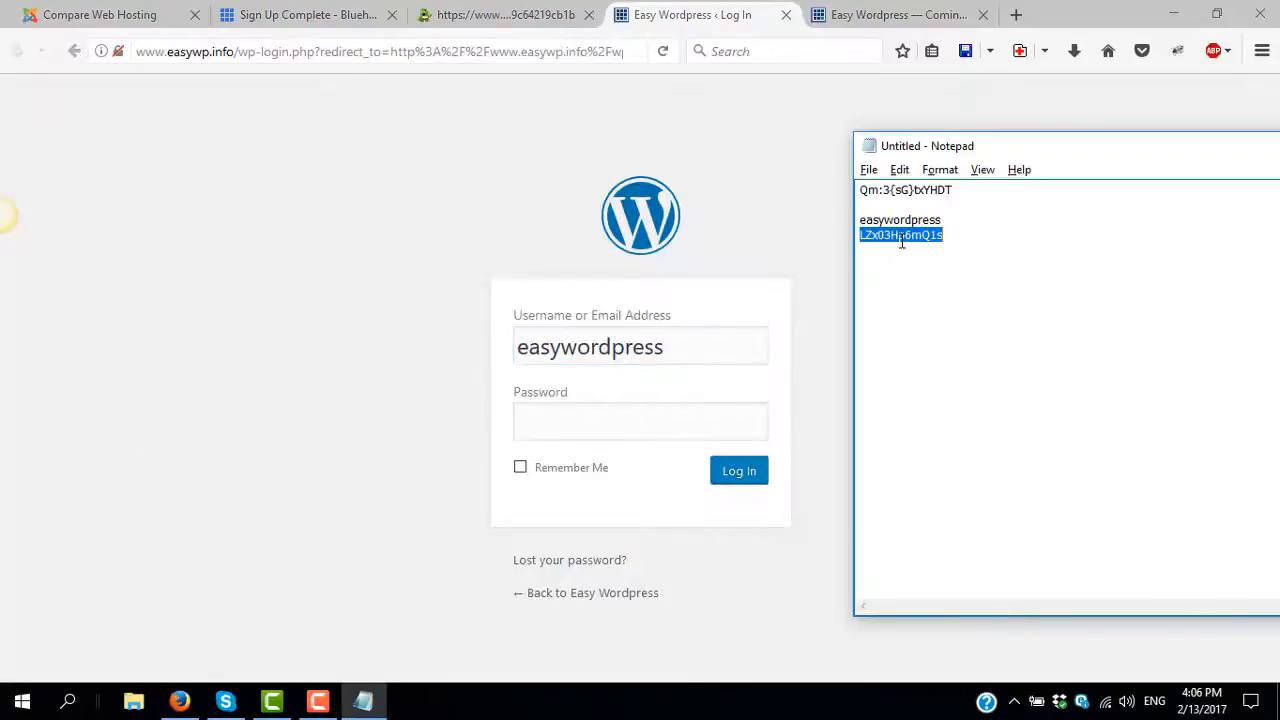
pyautogui.click(632, 419)
pyautogui.hotkey('ctrl', 'v')
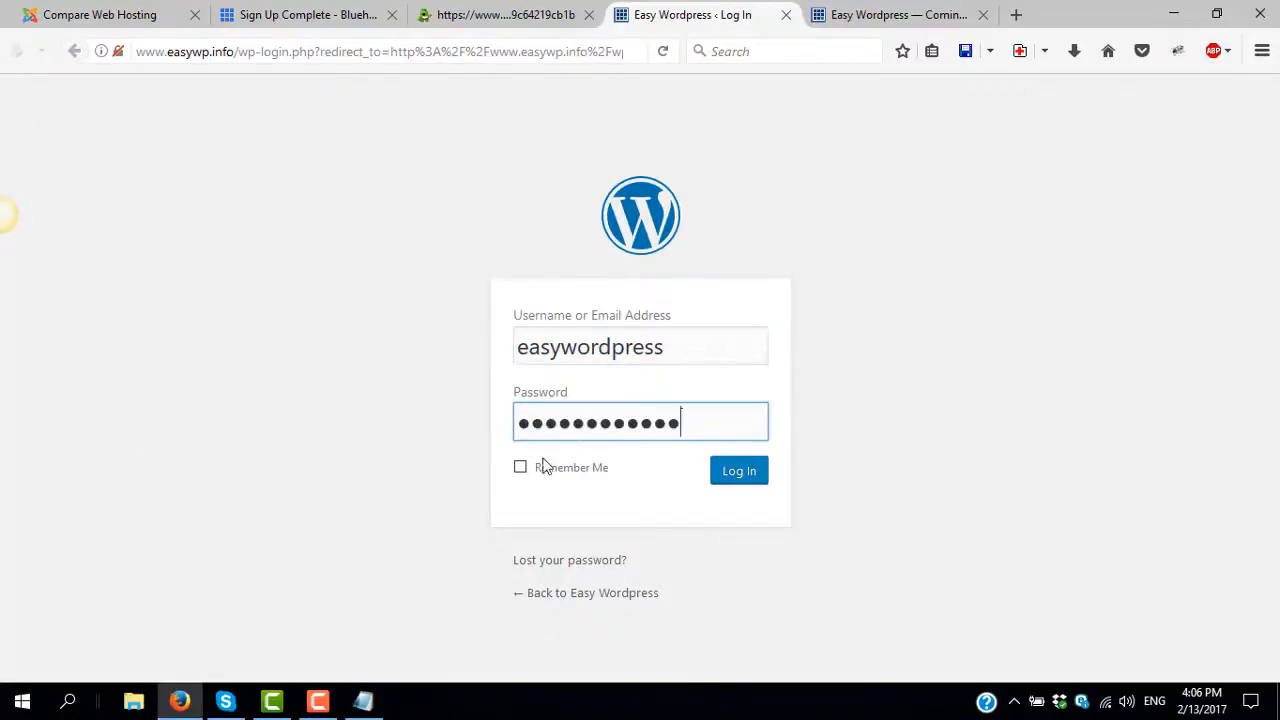
pyautogui.click(522, 472)
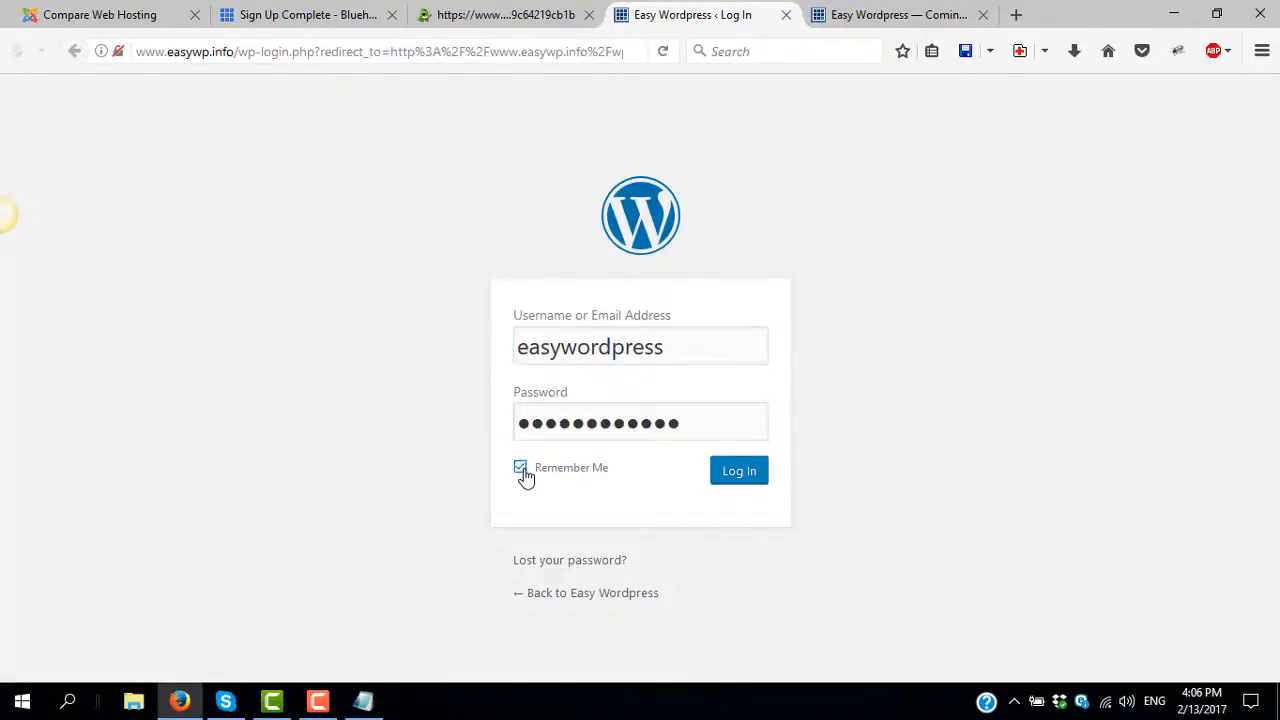
pyautogui.click(733, 477)
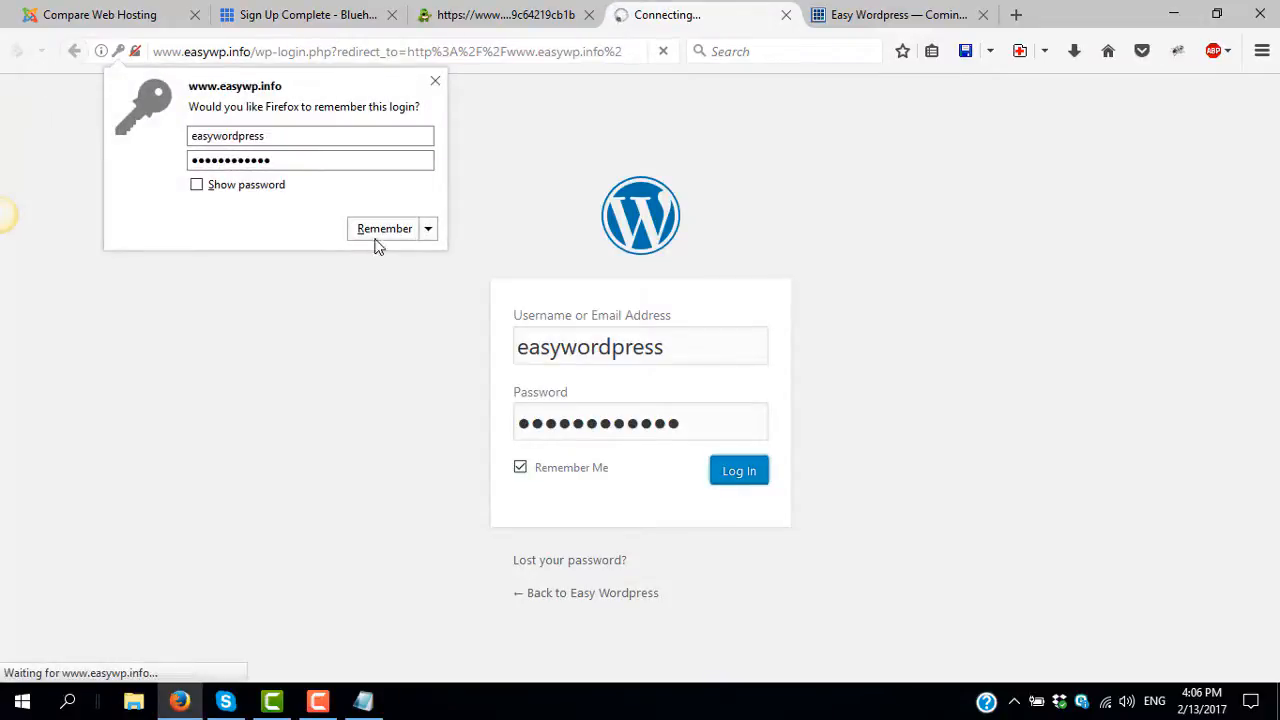
pyautogui.click(380, 237)
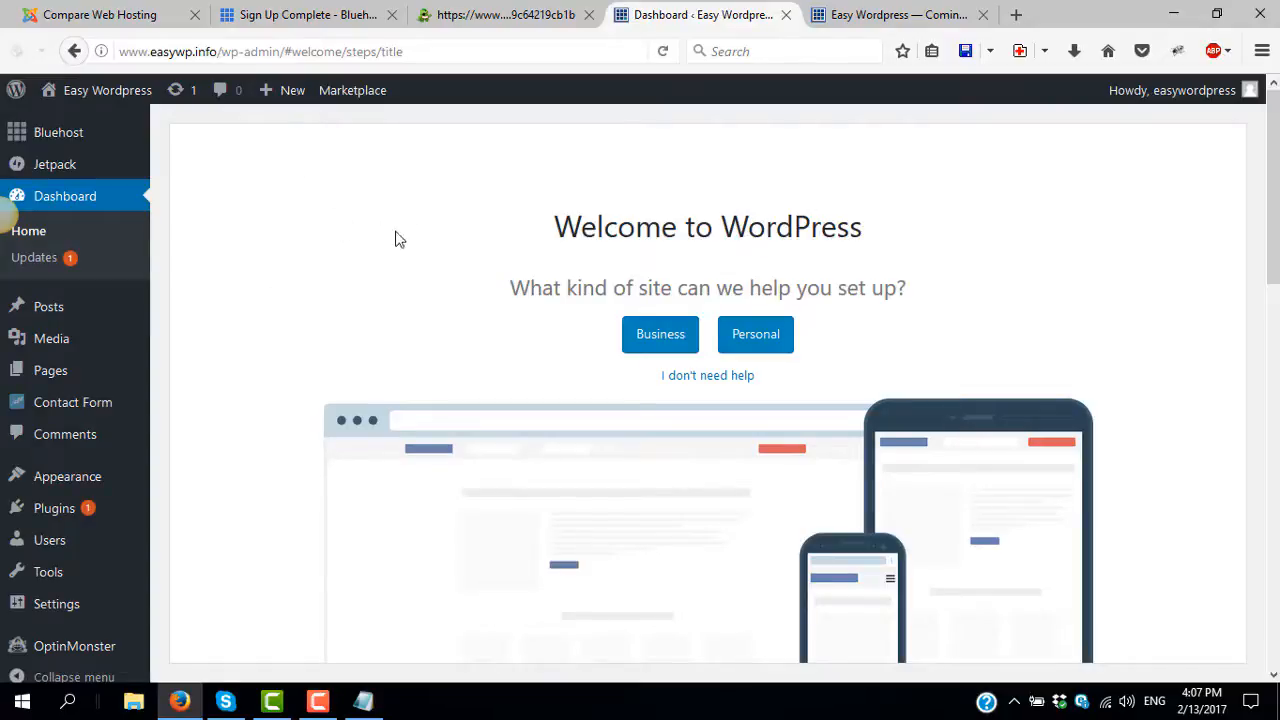
# - Start loading the Appearance themes list while checking the public Website Coming Soon page for easywp.info
pyautogui.moveTo(49, 306)
pyautogui.click(899, 15)
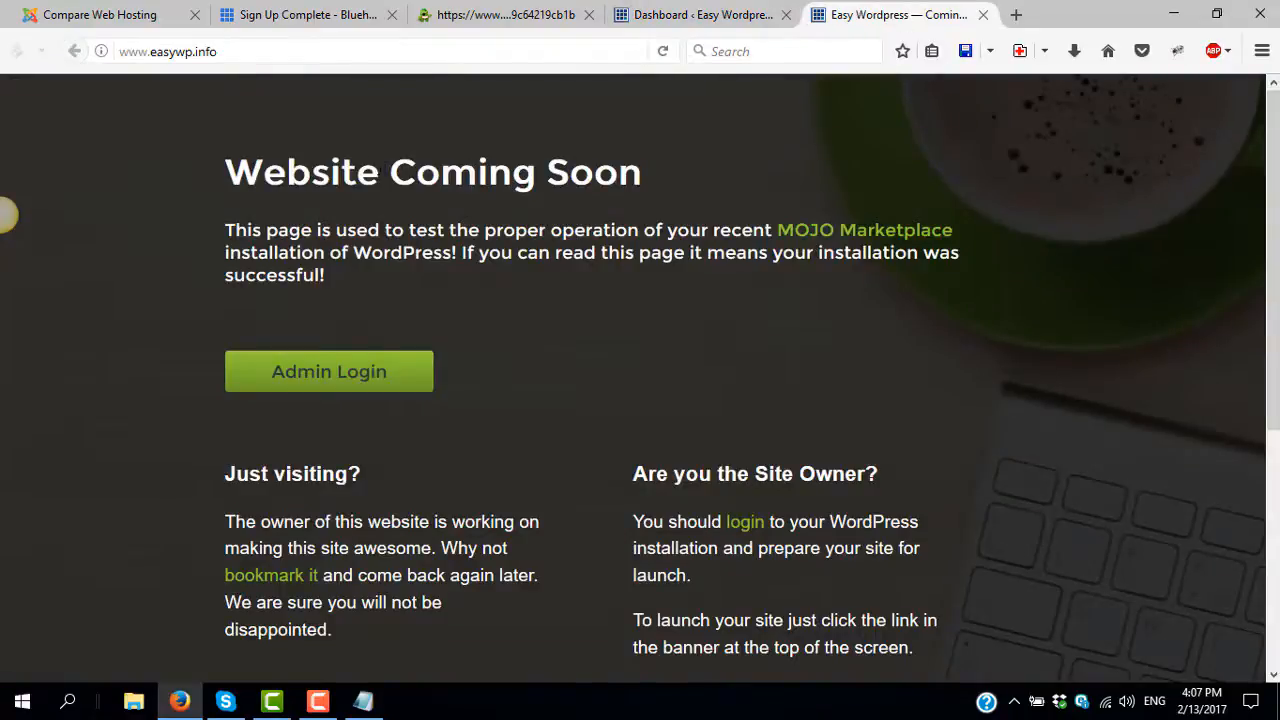
pyautogui.click(700, 13)
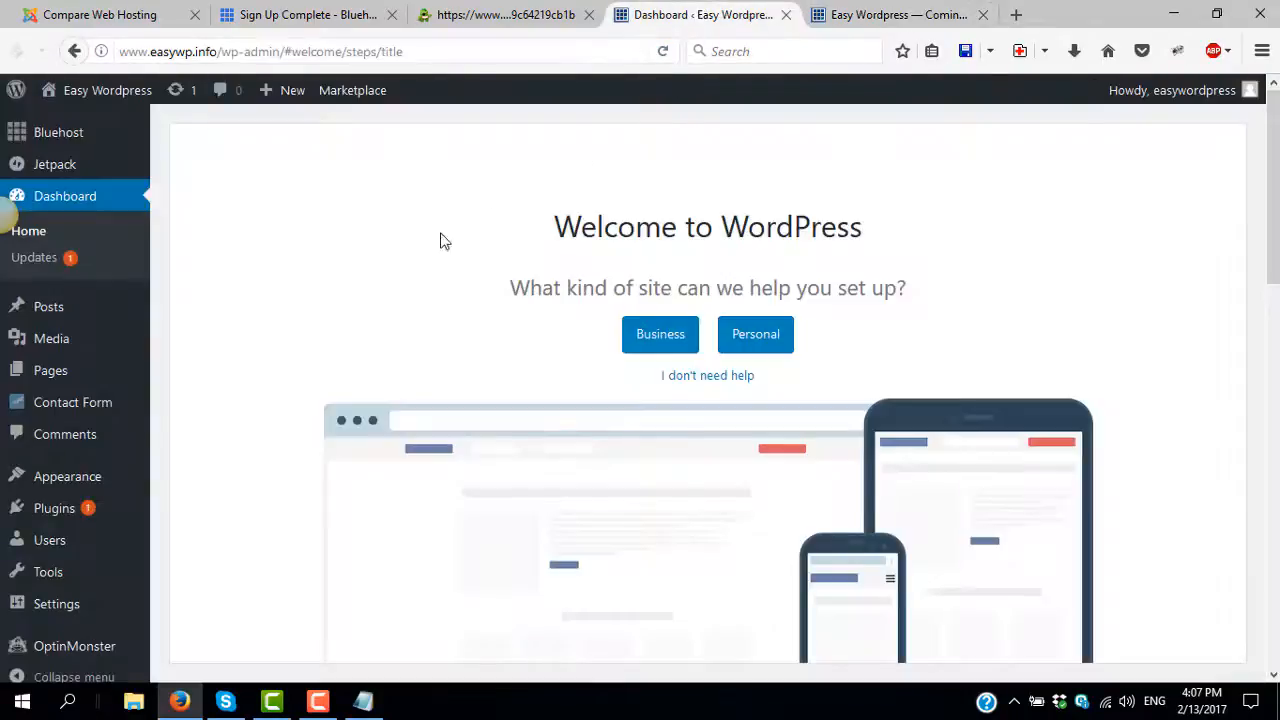
pyautogui.scroll(-1, 287, 305)
pyautogui.scroll(2, 288, 335)
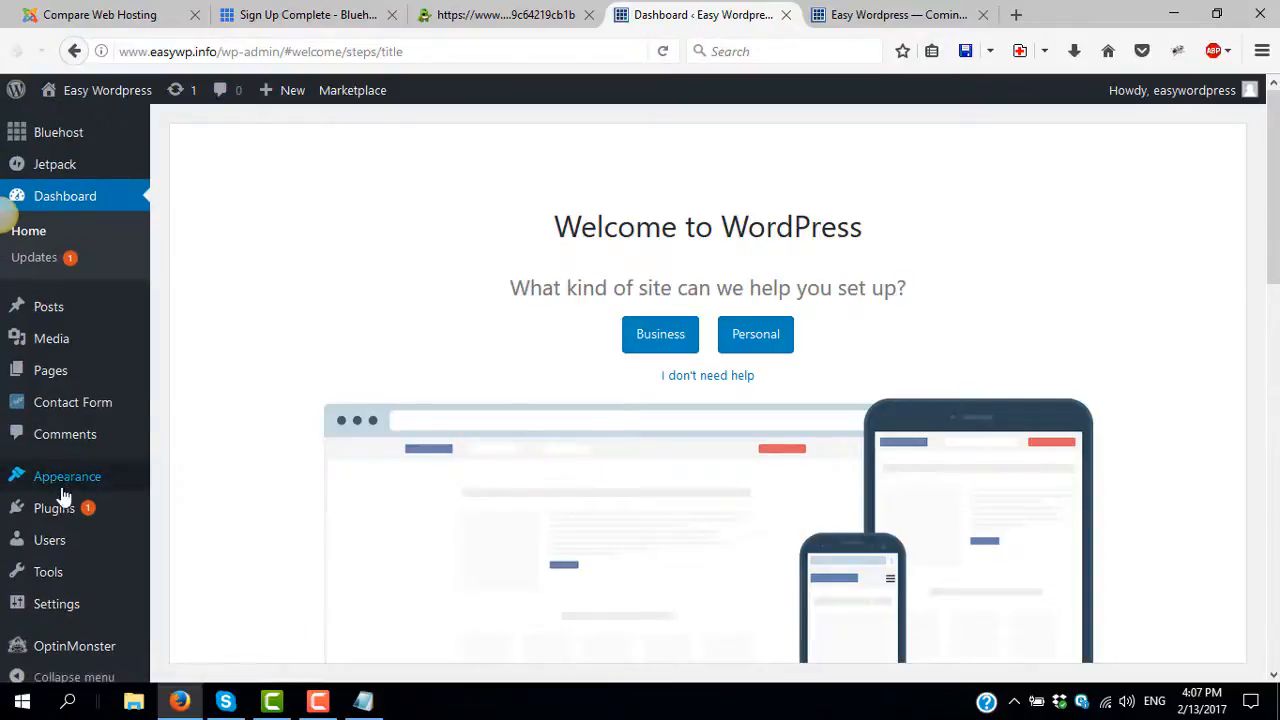
pyautogui.click(60, 481)
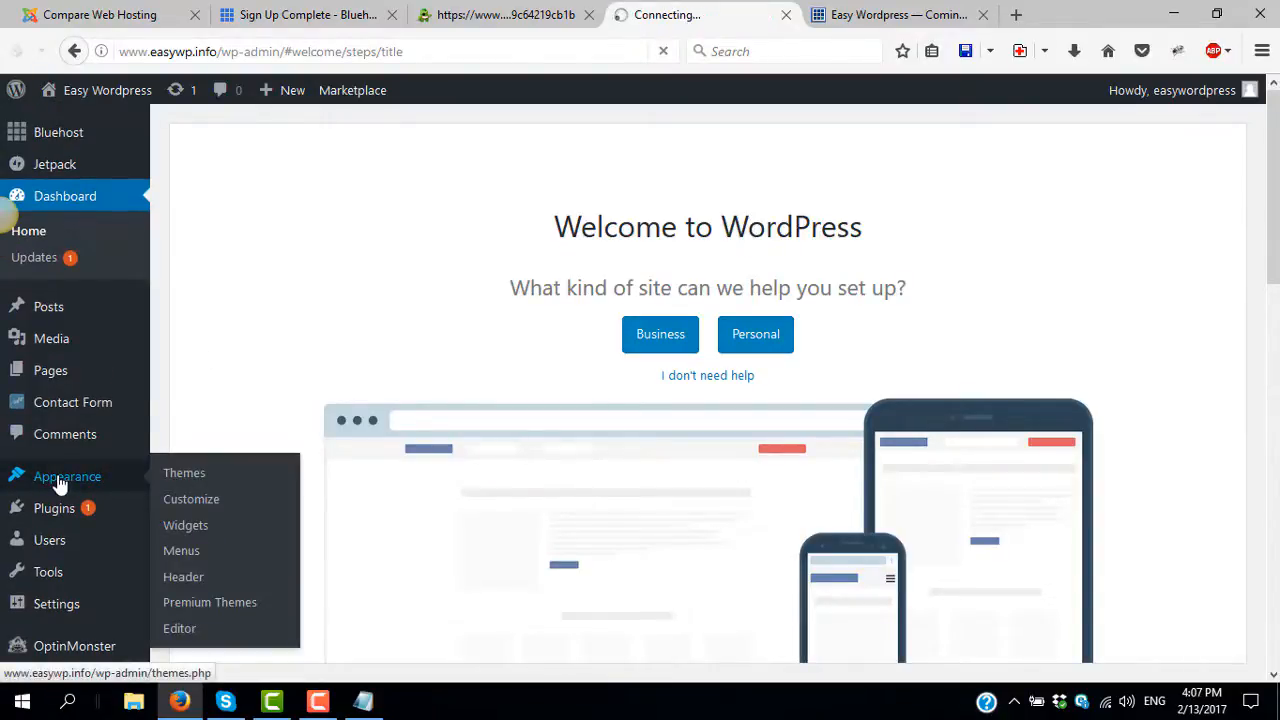
pyautogui.click(889, 12)
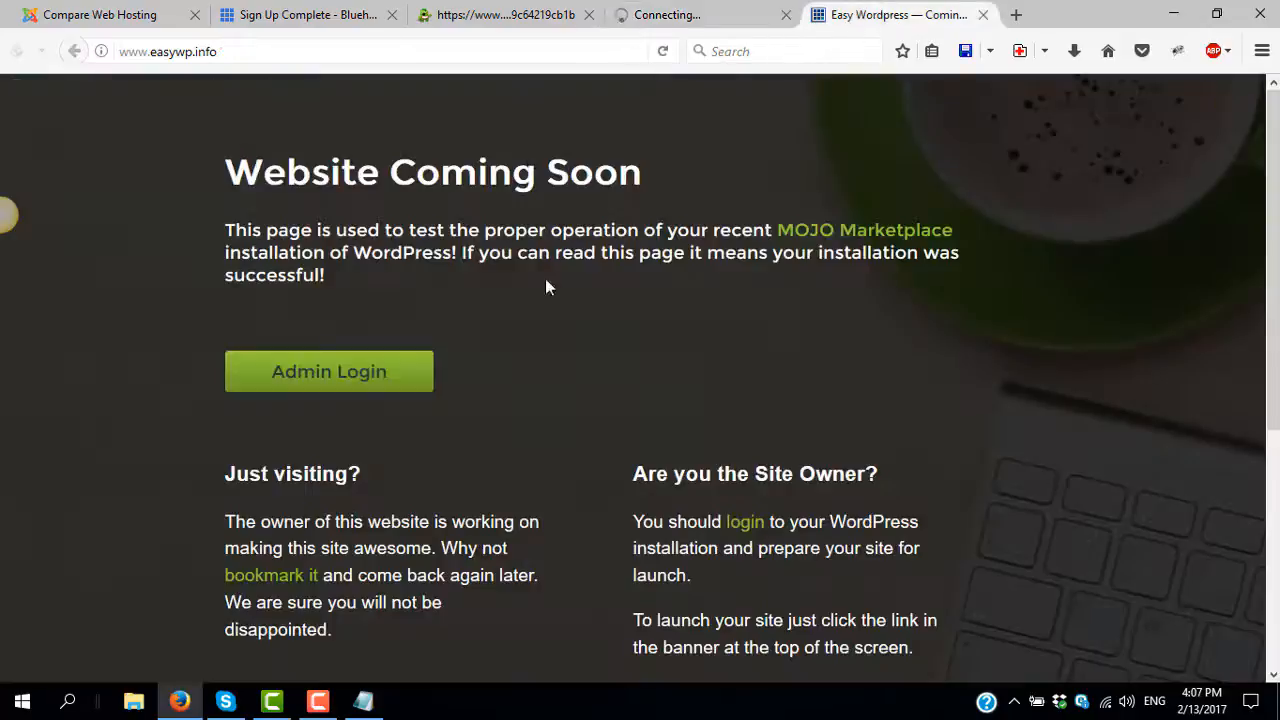
# - Launch the site with the Coming Soon notice's 'click here' link on Manage Themes, then view the public page
pyautogui.click(690, 14)
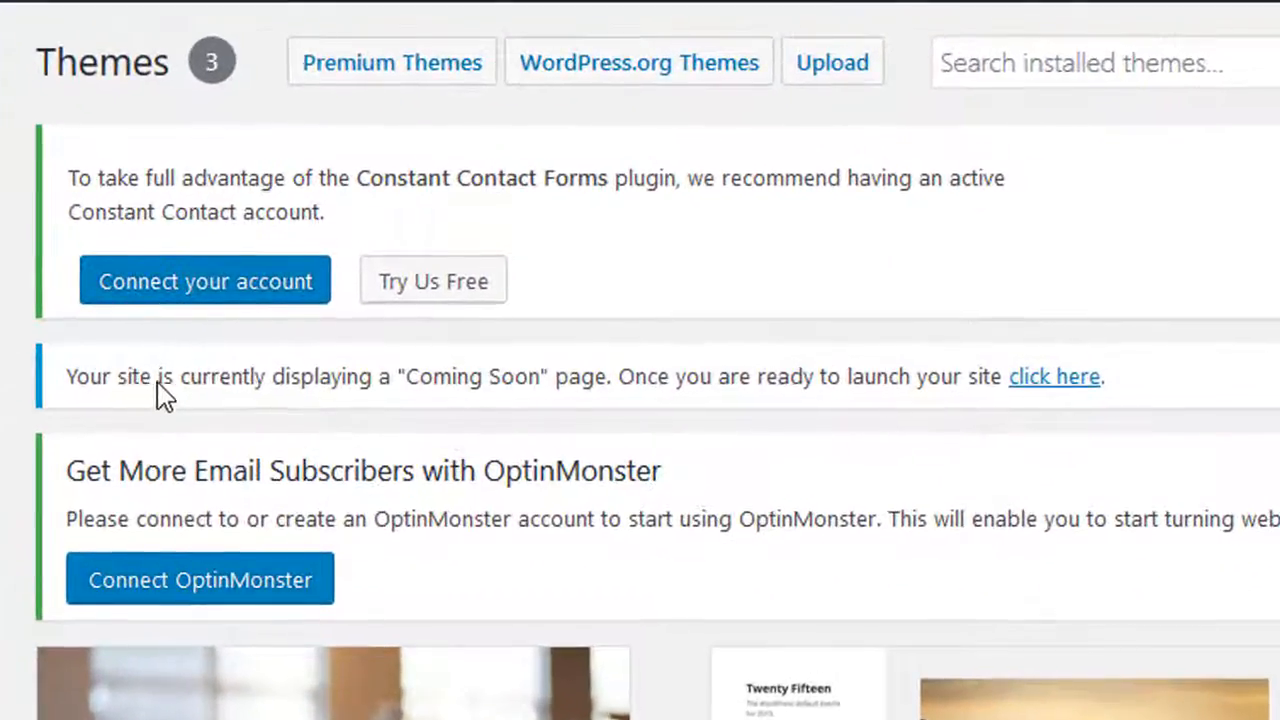
pyautogui.click(1046, 388)
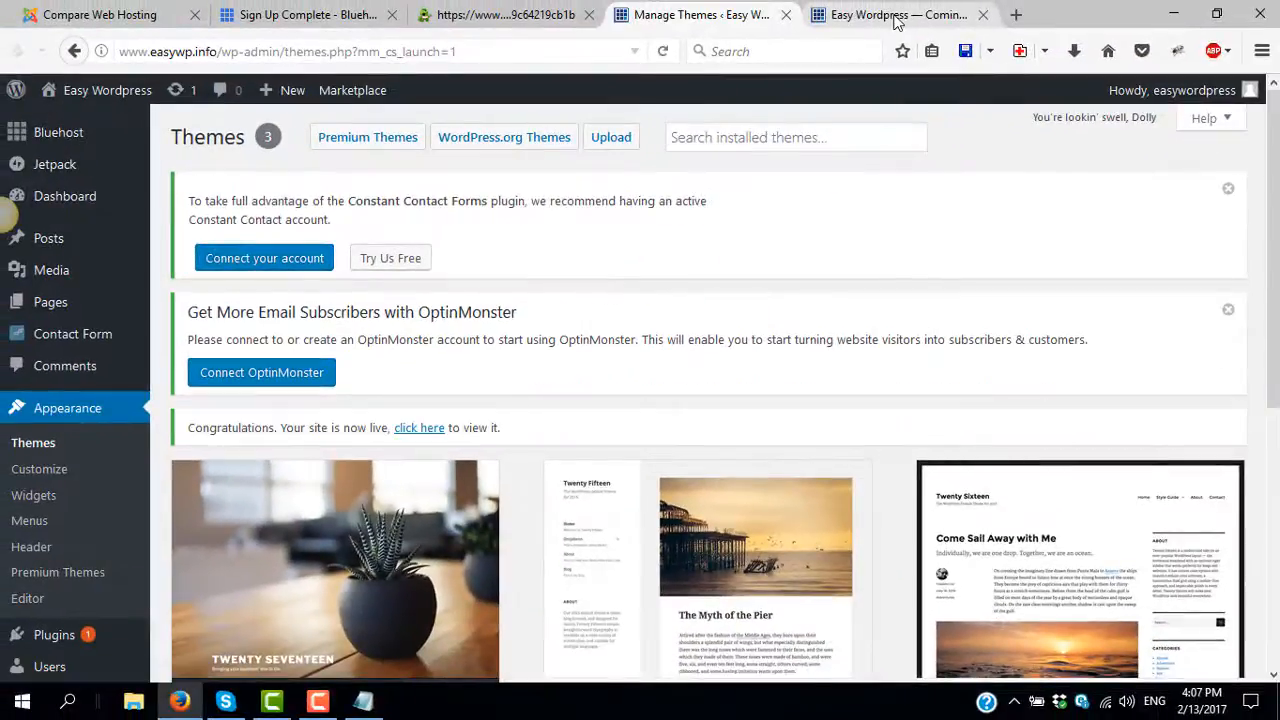
pyautogui.click(897, 16)
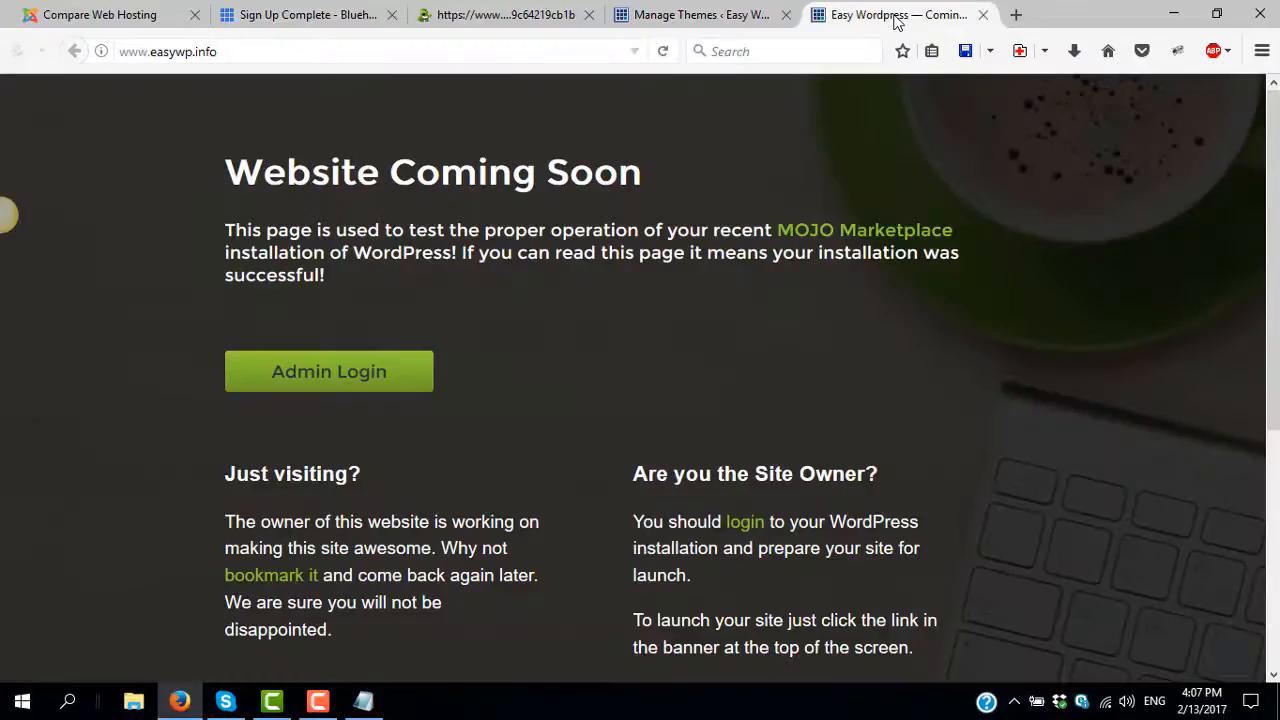
# - Reload the public site to see the live Twenty Seventeen front page with its Hello world post
pyautogui.click(664, 54)
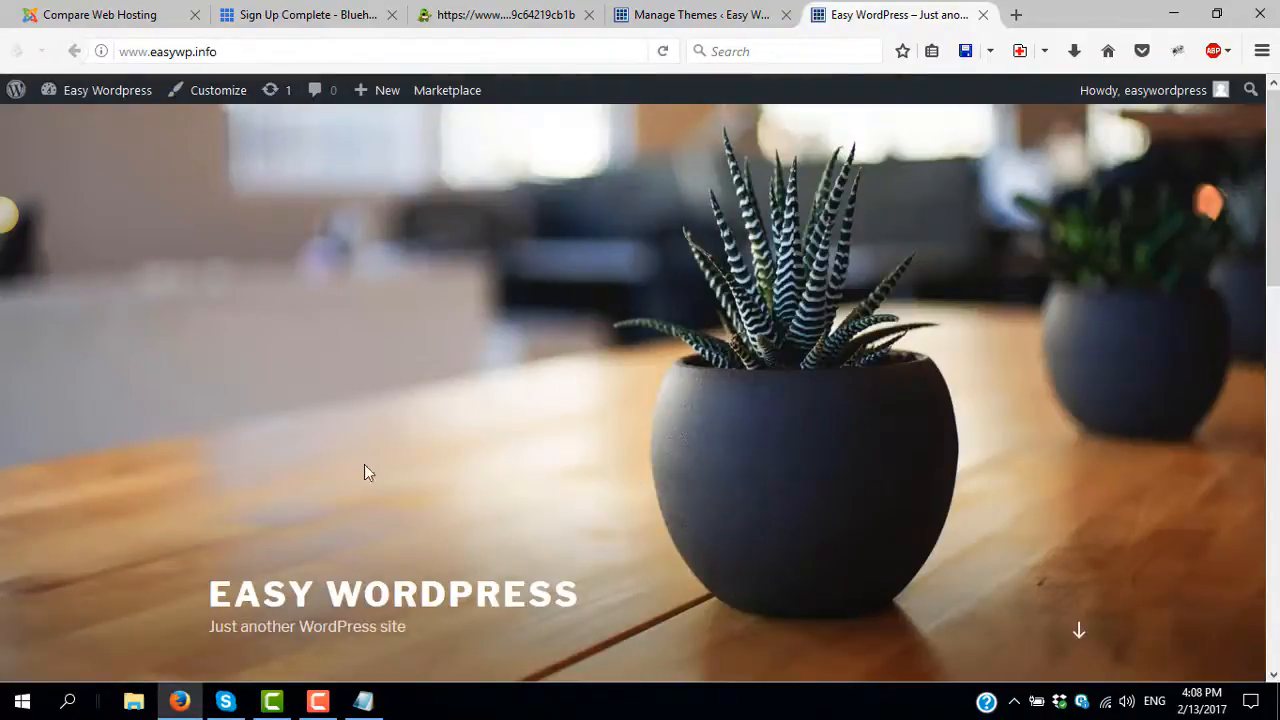
pyautogui.scroll(-10, 526, 429)
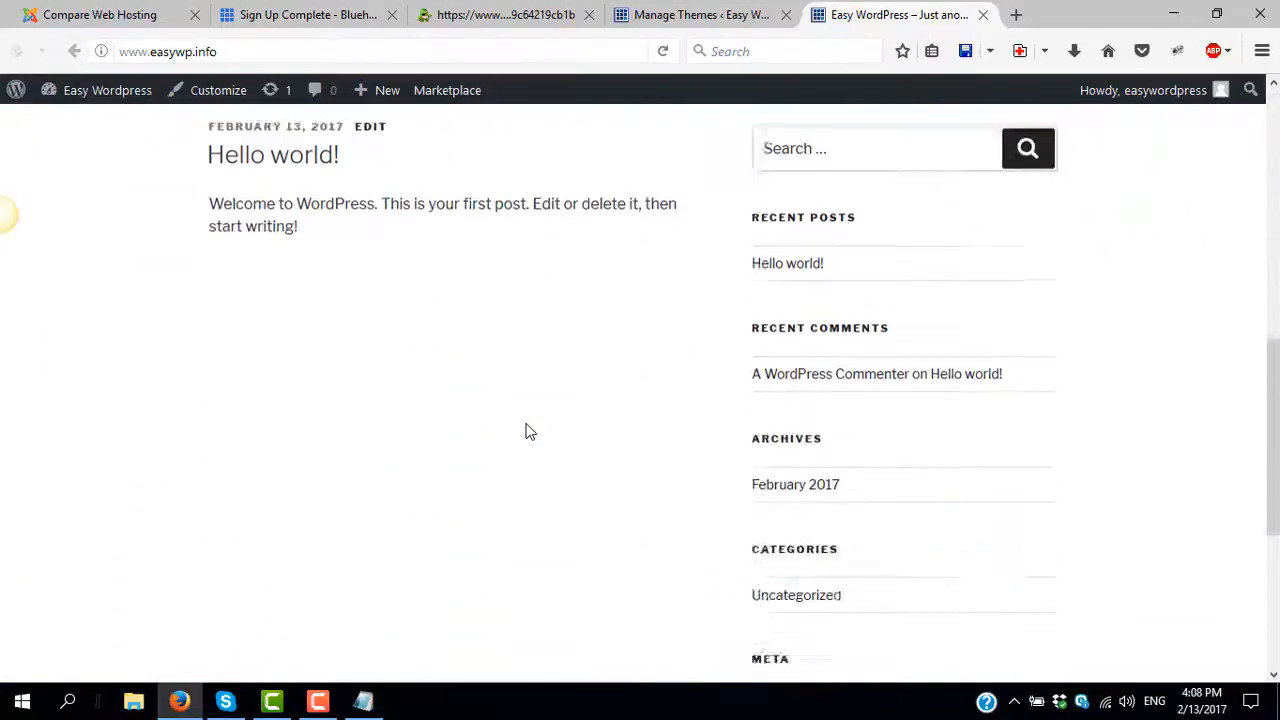
pyautogui.scroll(-3, 530, 431)
pyautogui.scroll(10, 530, 431)
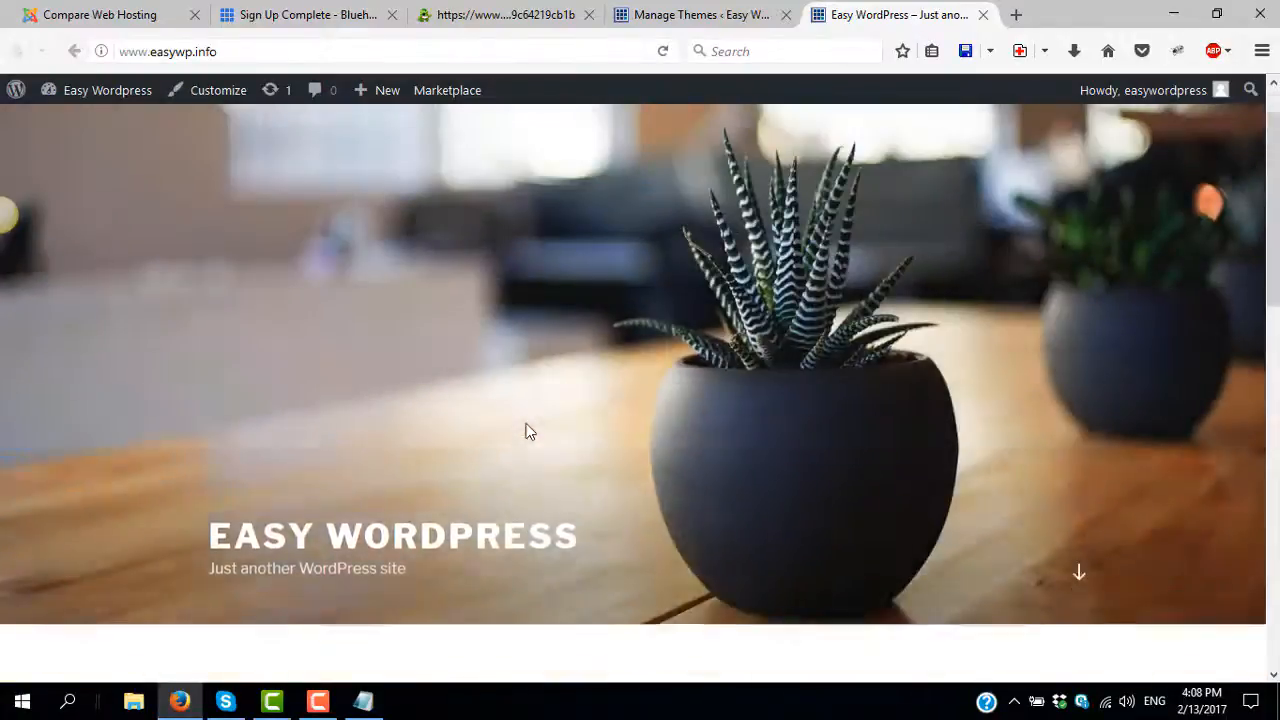
pyautogui.scroll(-5, 677, 403)
pyautogui.scroll(4, 642, 372)
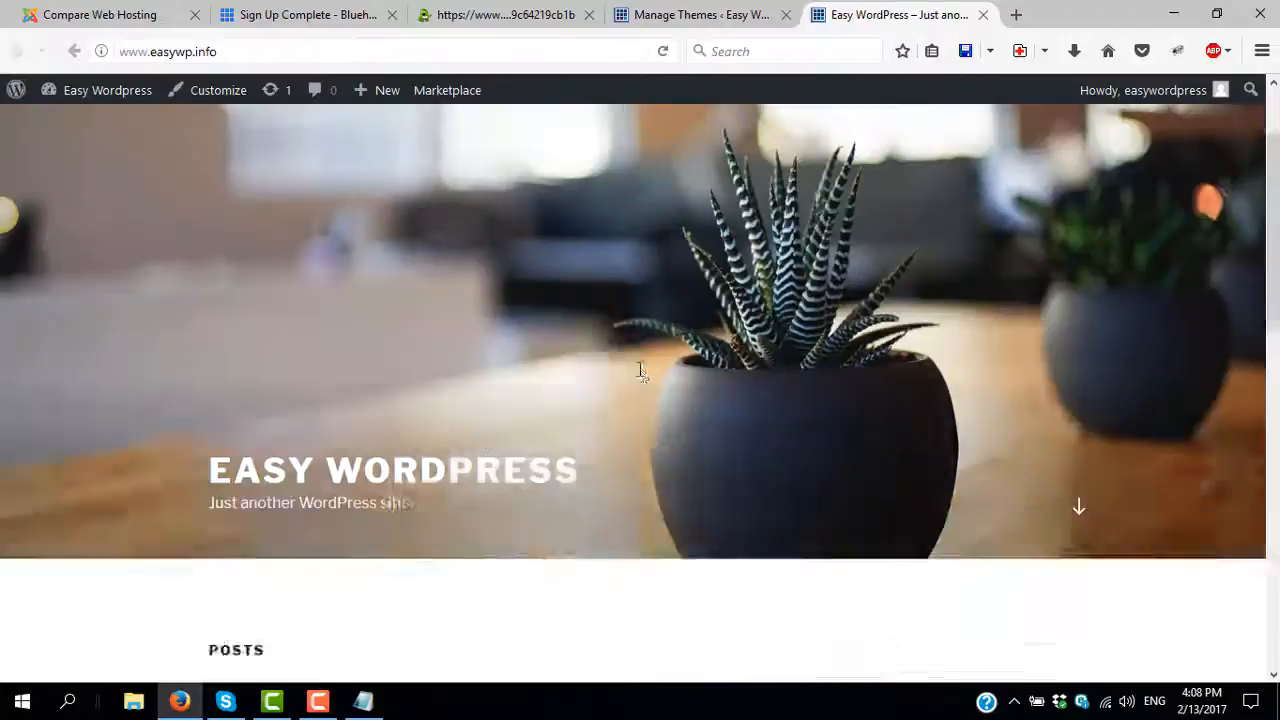
pyautogui.click(710, 16)
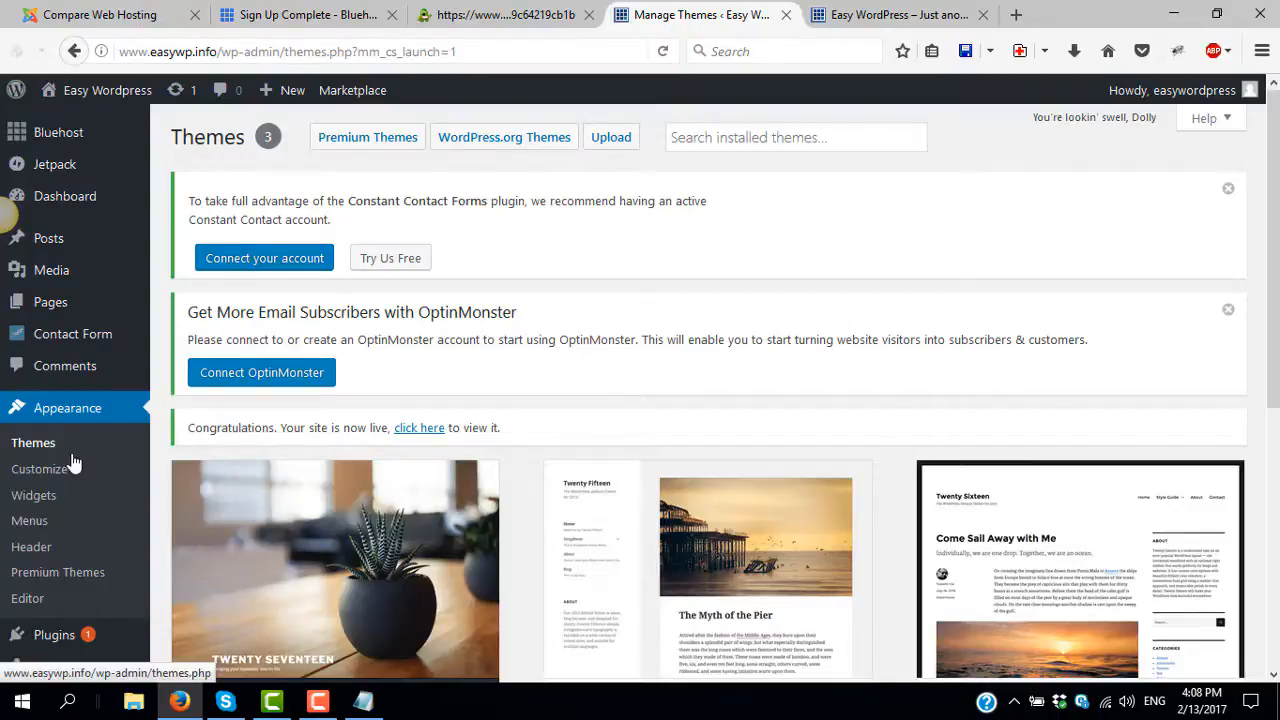
pyautogui.moveTo(70, 338)
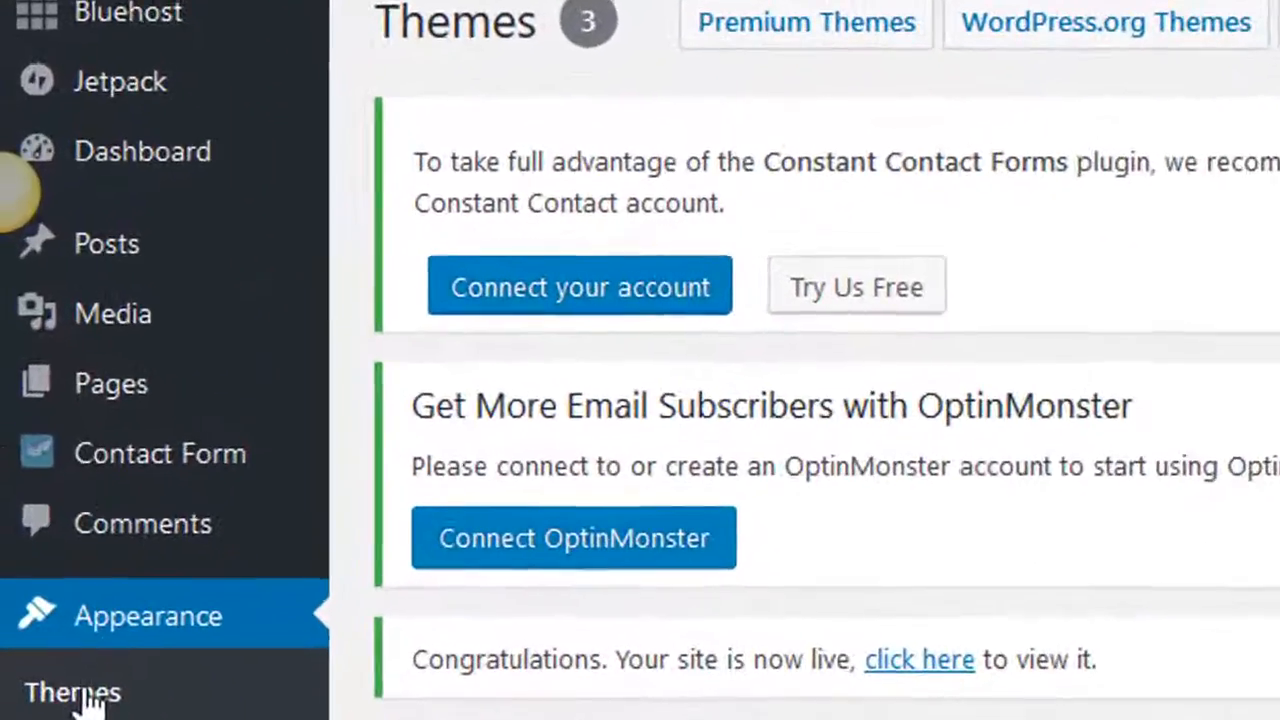
pyautogui.moveTo(125, 256)
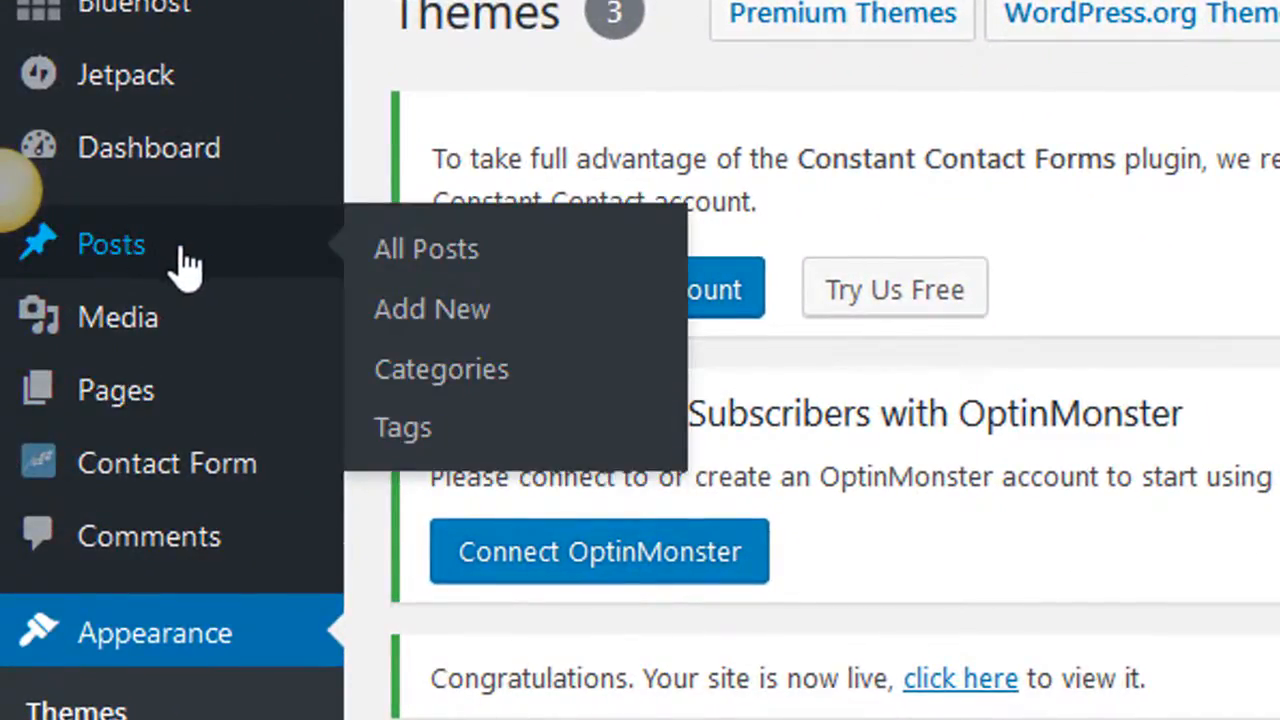
pyautogui.moveTo(166, 484)
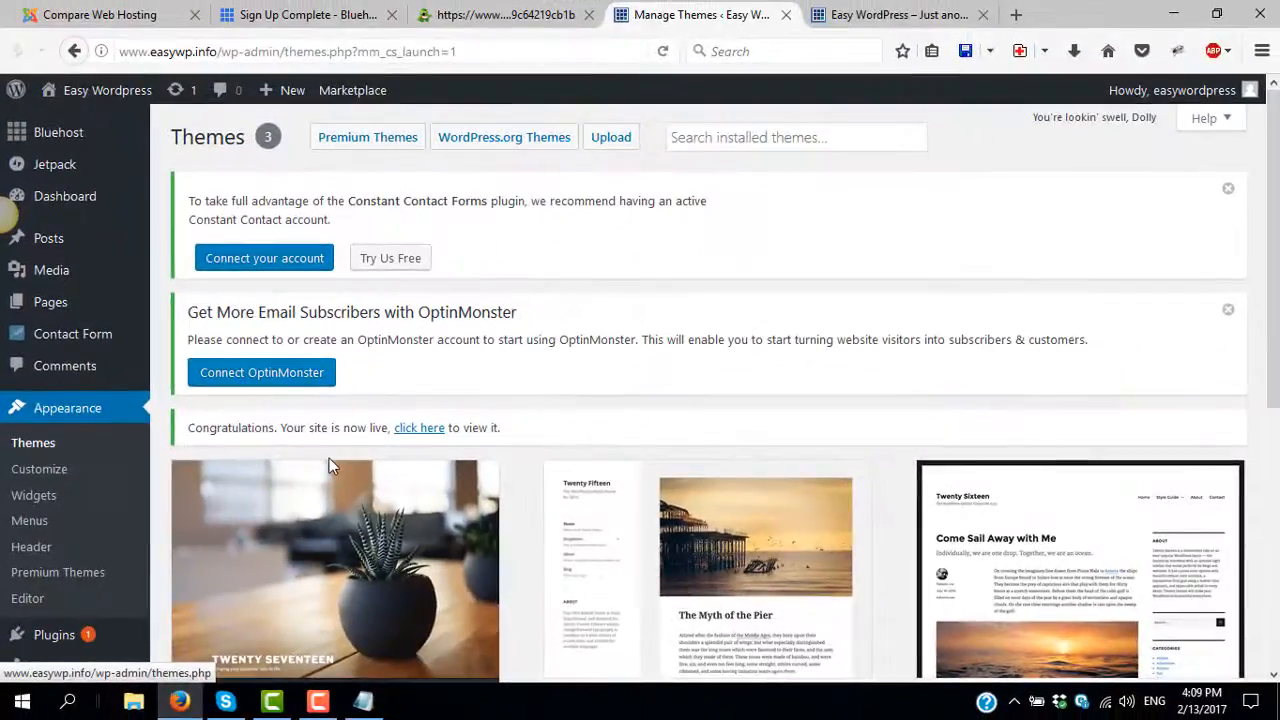
pyautogui.scroll(-3, 372, 456)
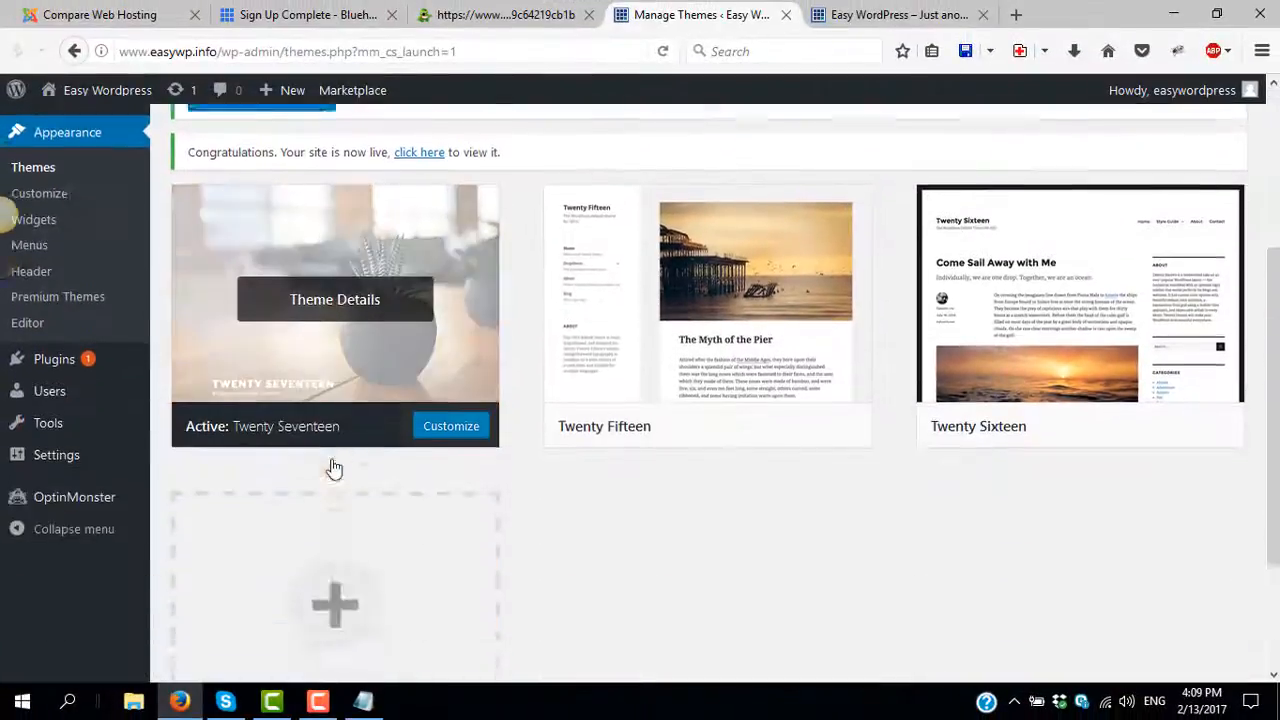
pyautogui.scroll(3, 372, 397)
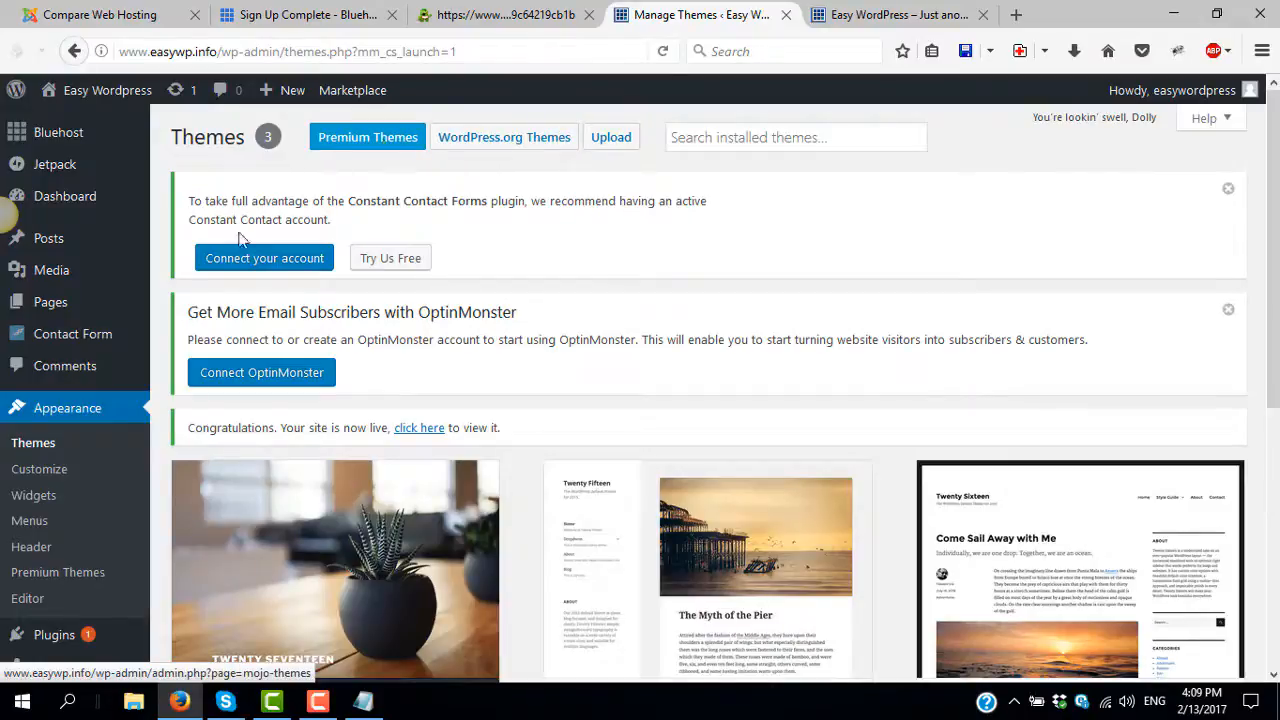
pyautogui.scroll(-3, 100, 445)
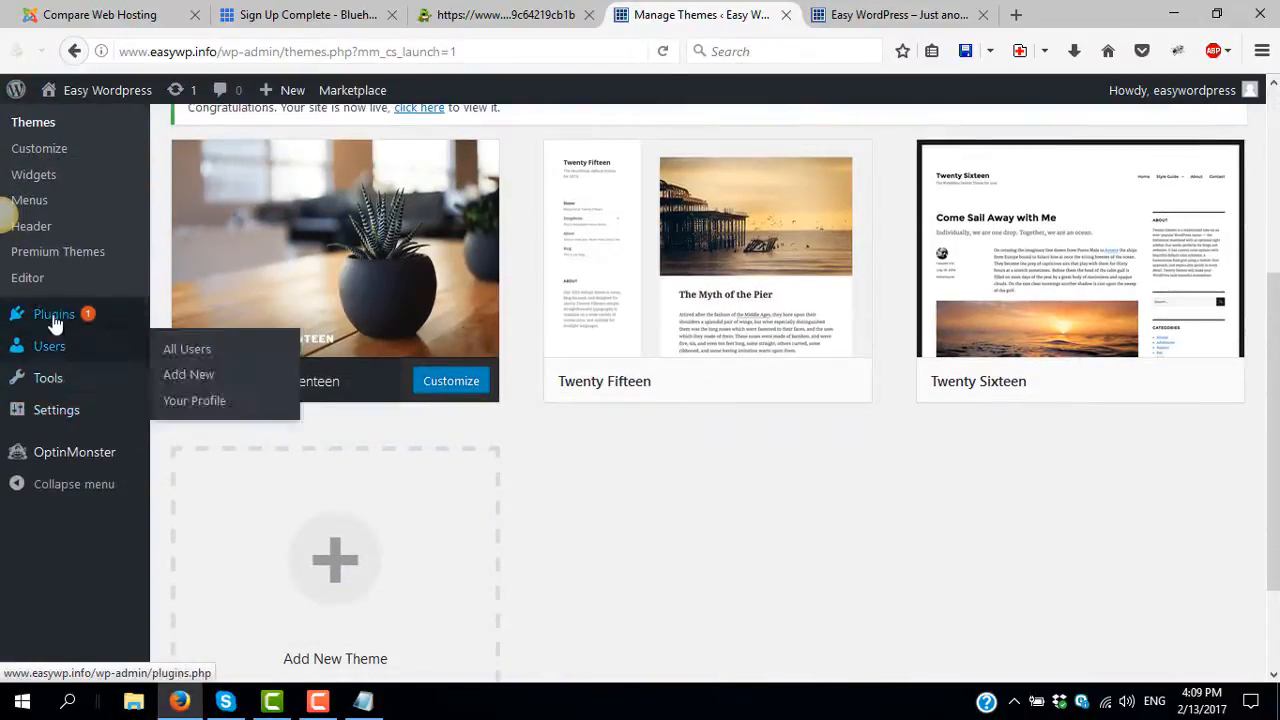
pyautogui.moveTo(54, 321)
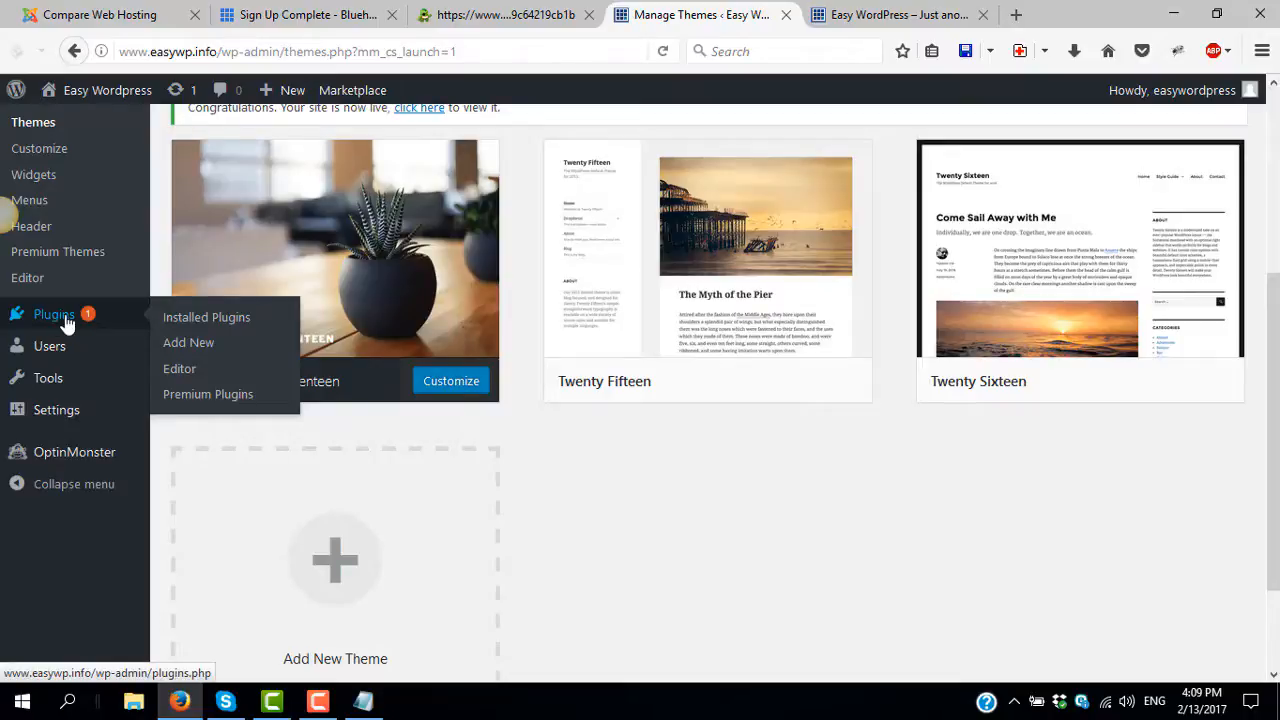
pyautogui.moveTo(50, 356)
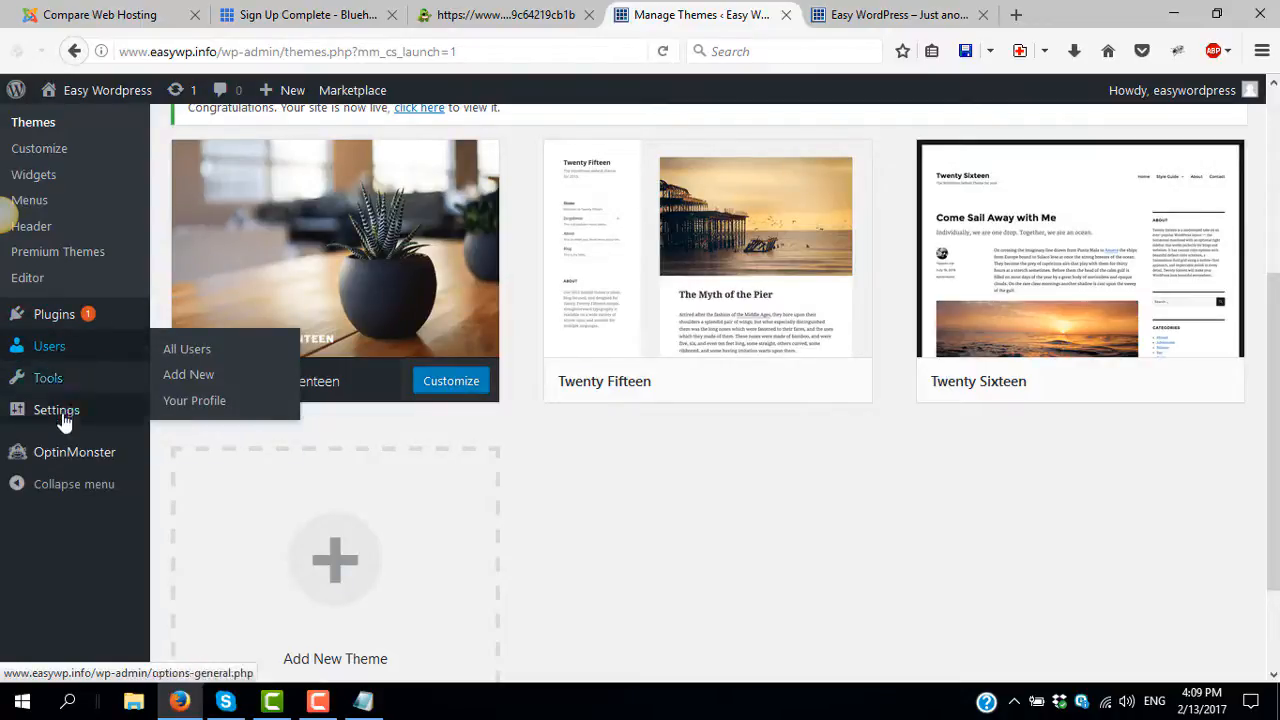
pyautogui.moveTo(62, 418)
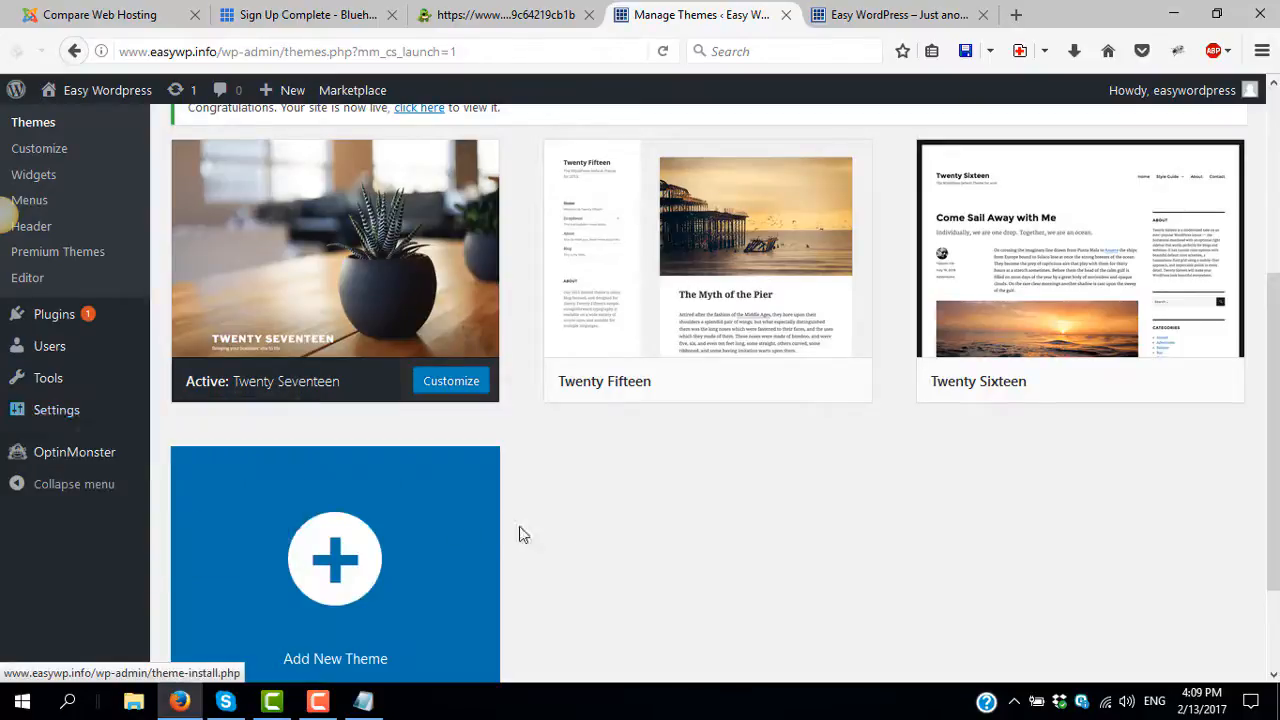
pyautogui.scroll(3, 615, 535)
pyautogui.scroll(1, 615, 531)
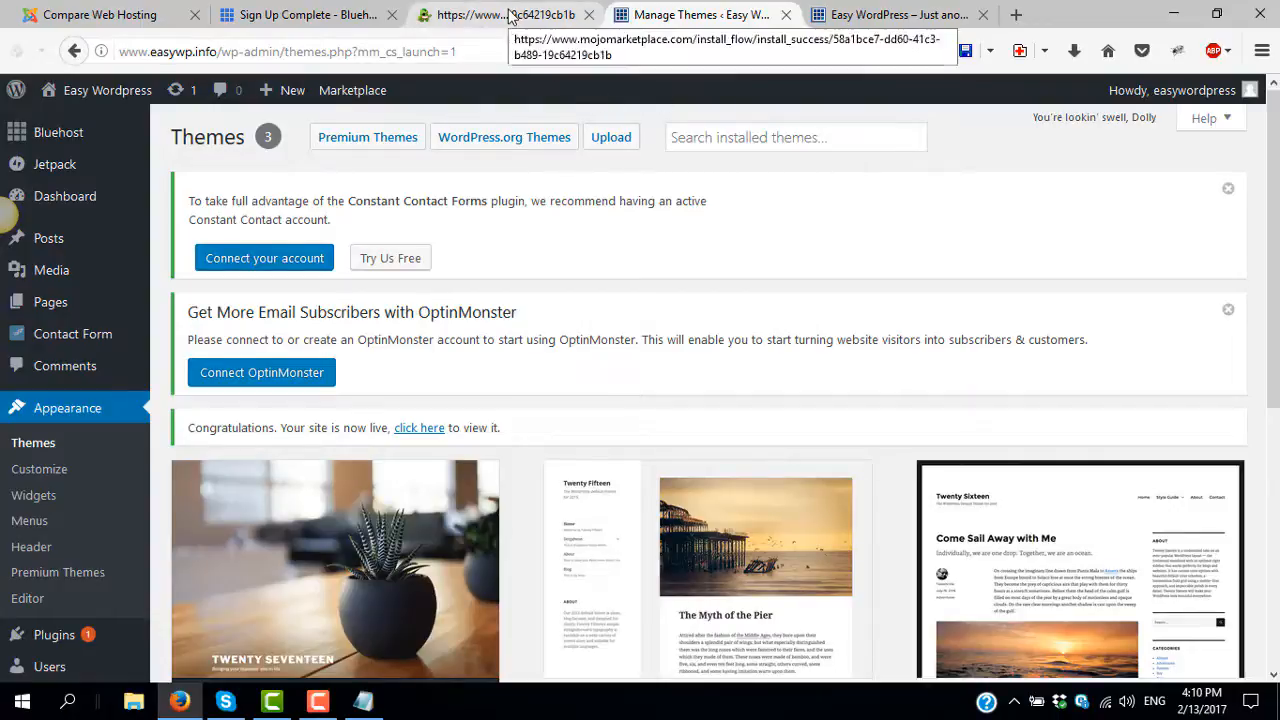
# - Glance at Compare Web Hosting, then bring up the live Easy Wordpress front page with its title and tagline
pyautogui.click(98, 14)
pyautogui.scroll(-5, 118, 445)
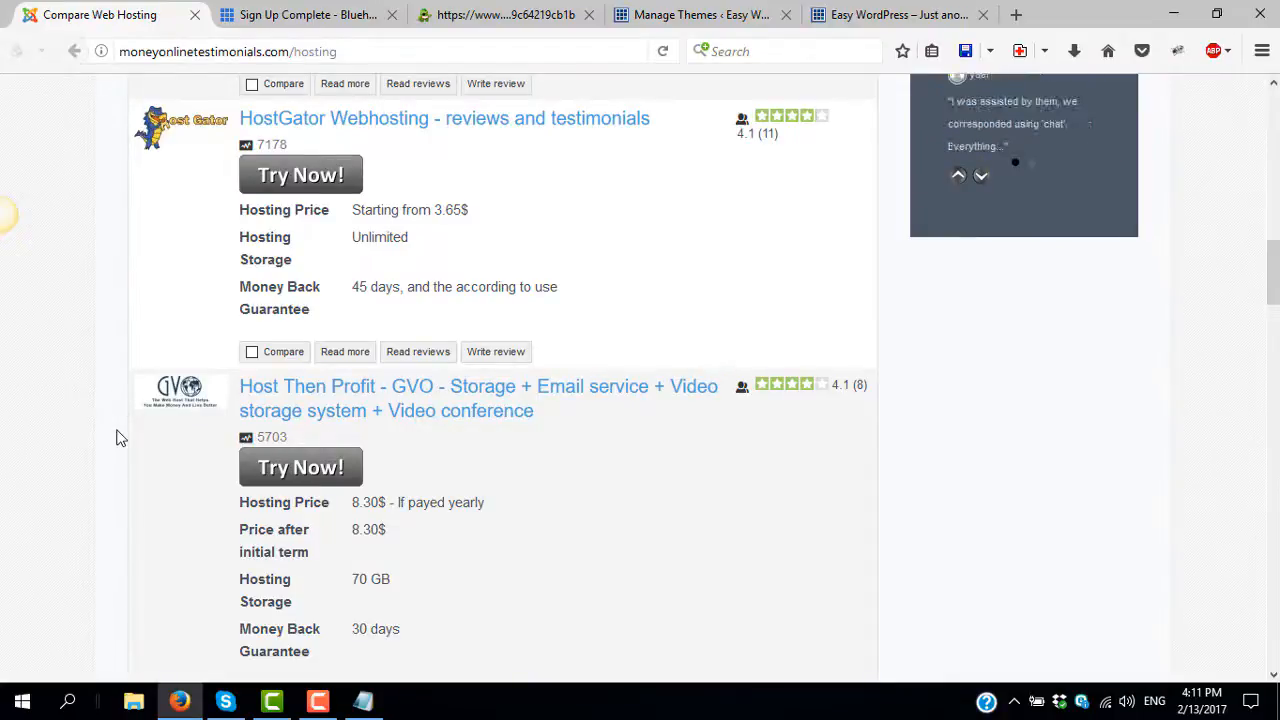
pyautogui.click(890, 15)
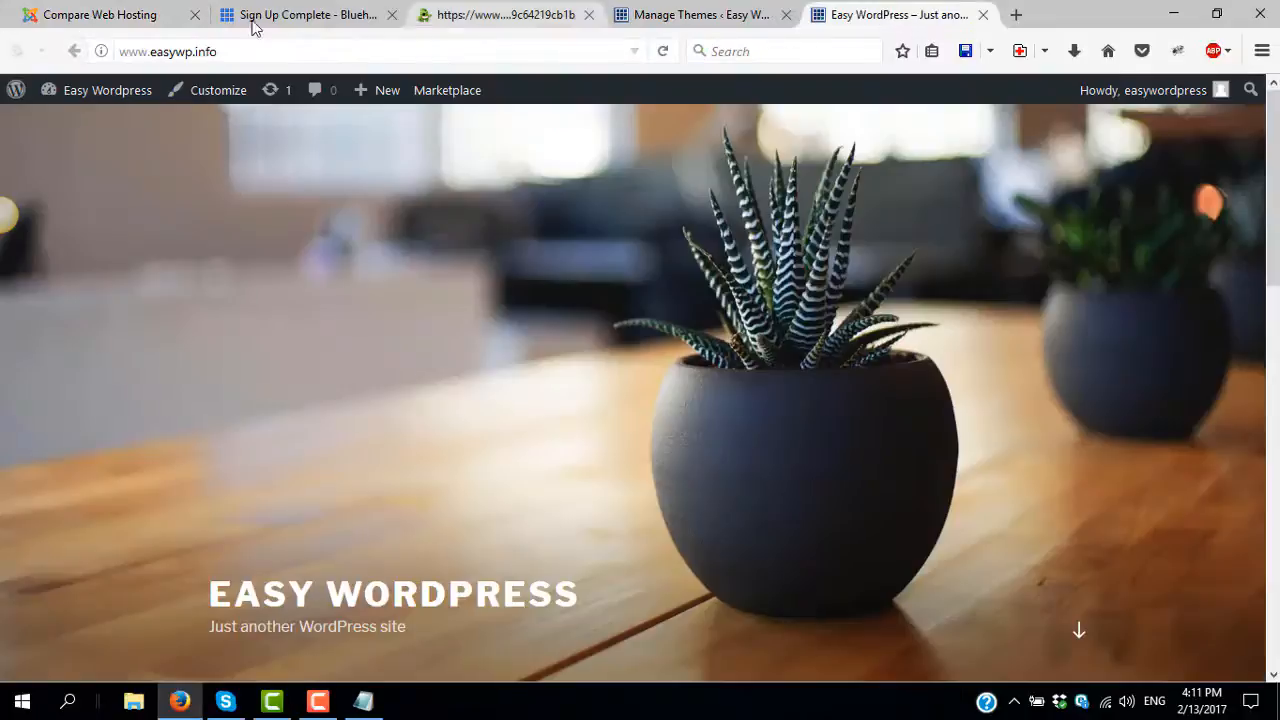